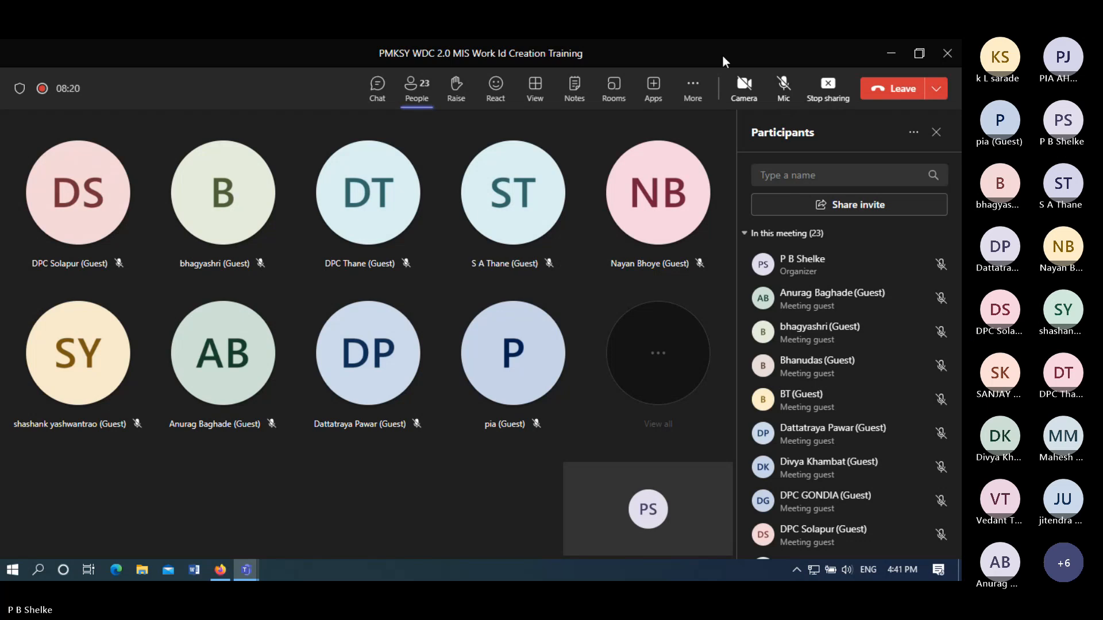
- Unmute the microphone in the Teams training meeting and view a participant's profile
click(786, 86)
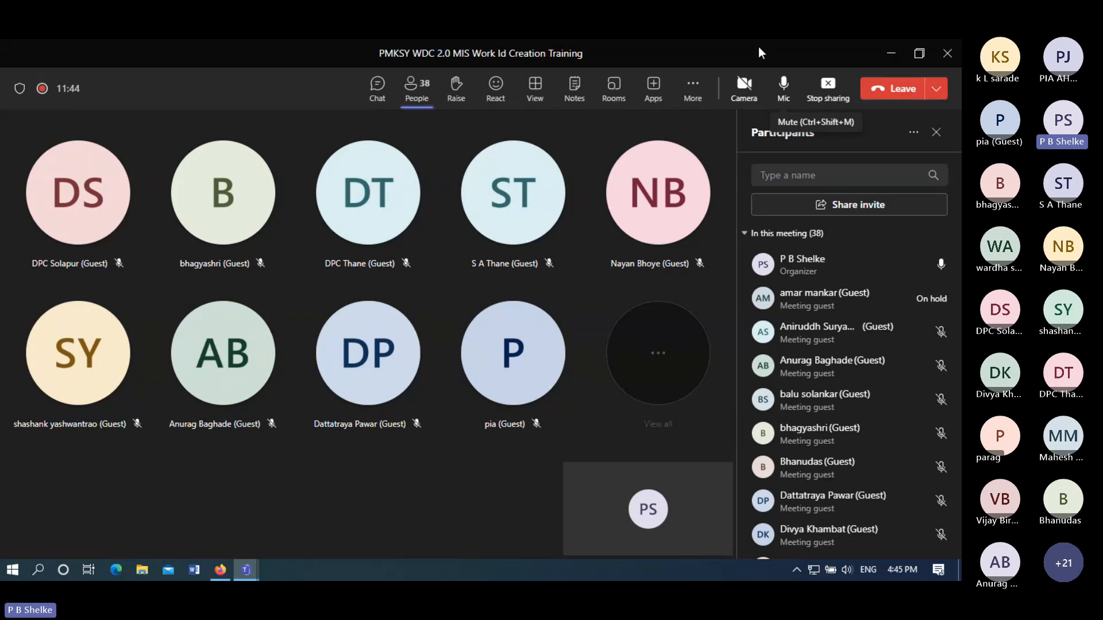
click(558, 191)
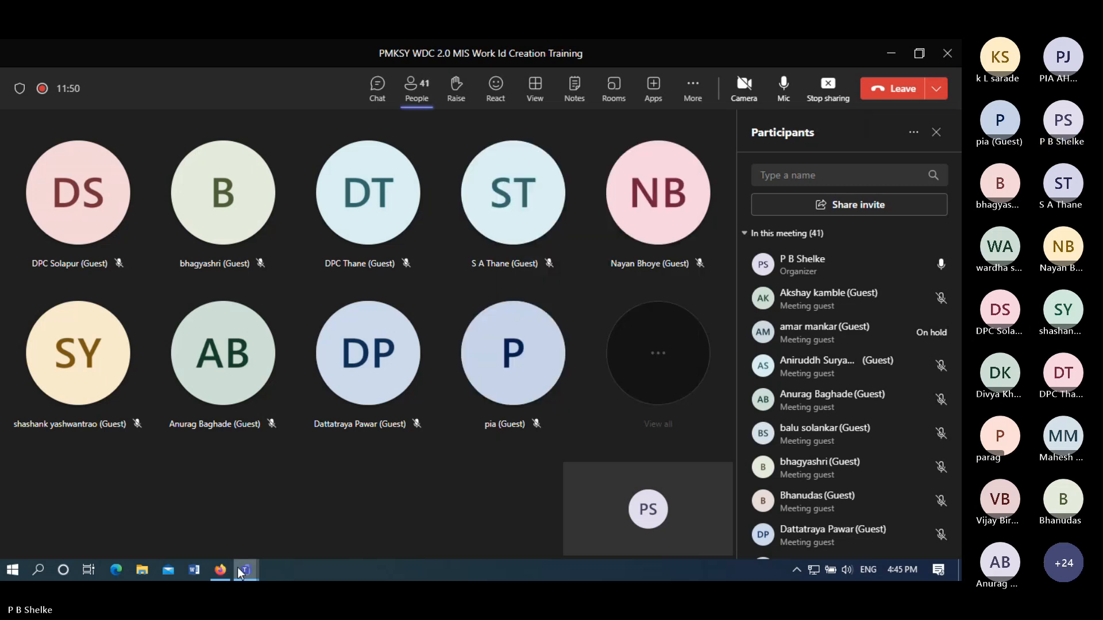
- Switch to Firefox and open the WDC-PMKSY MIS portal login page
click(221, 571)
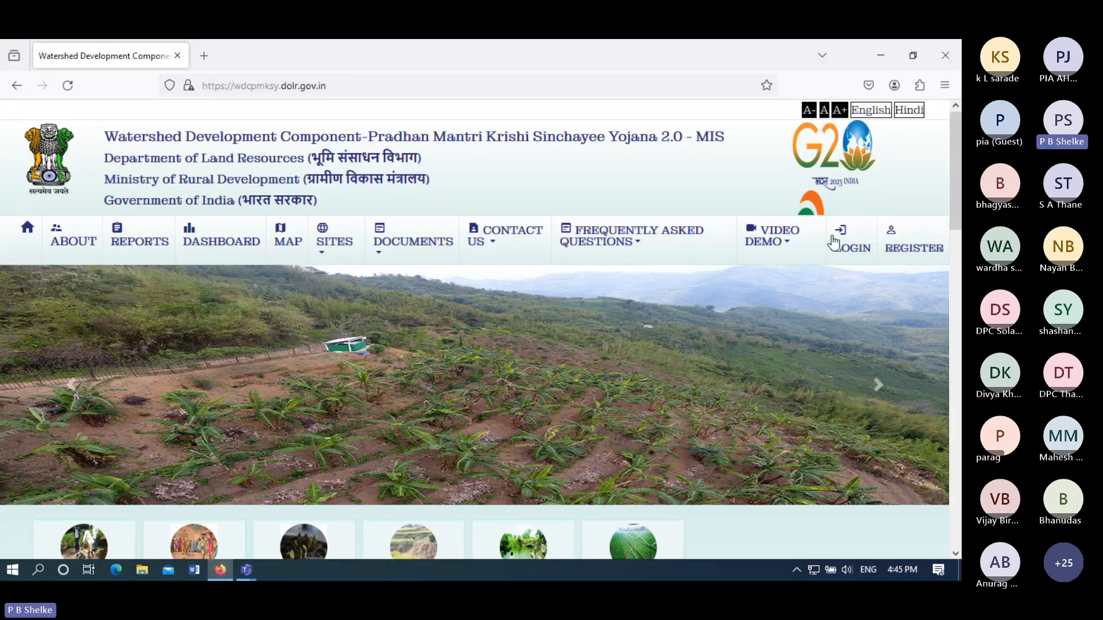
click(852, 241)
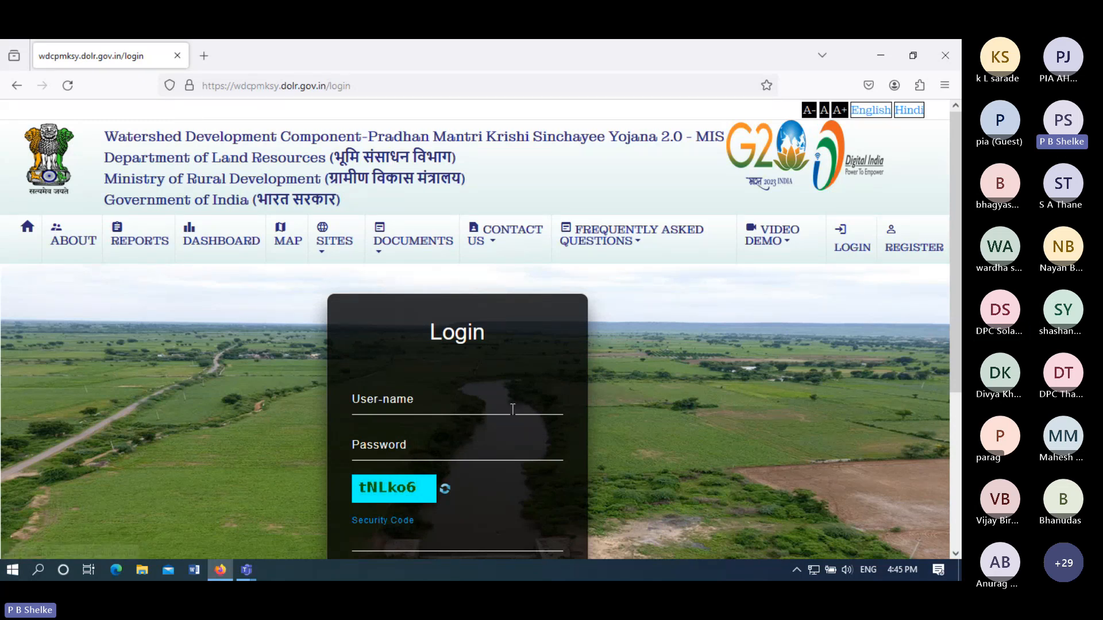
- Leave the User-name field empty and switch back to the Teams meeting window
click(490, 402)
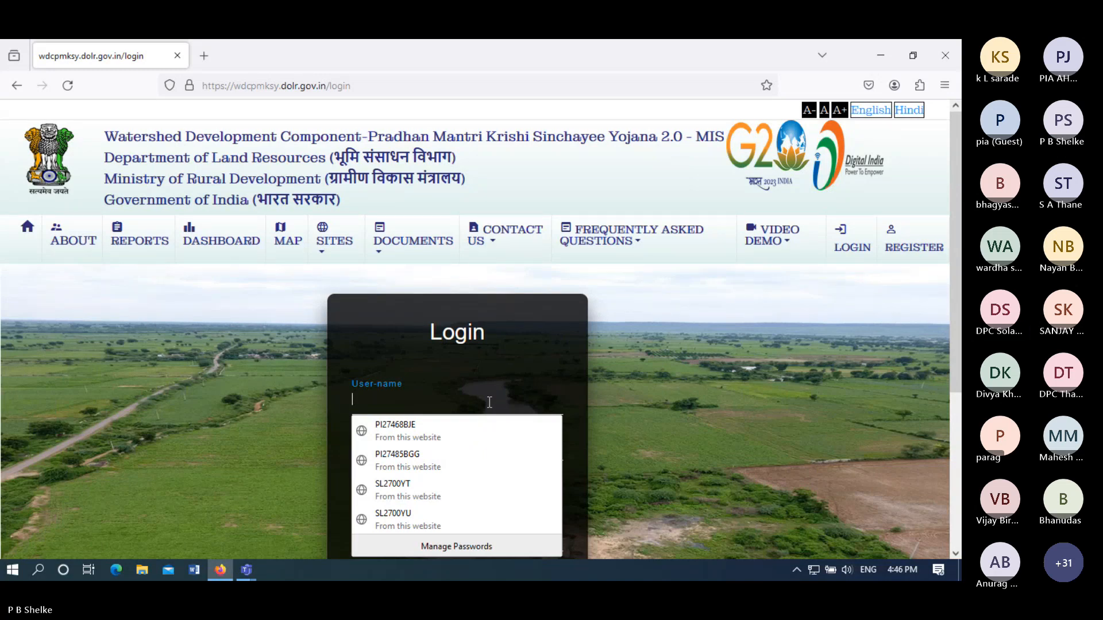
click(253, 573)
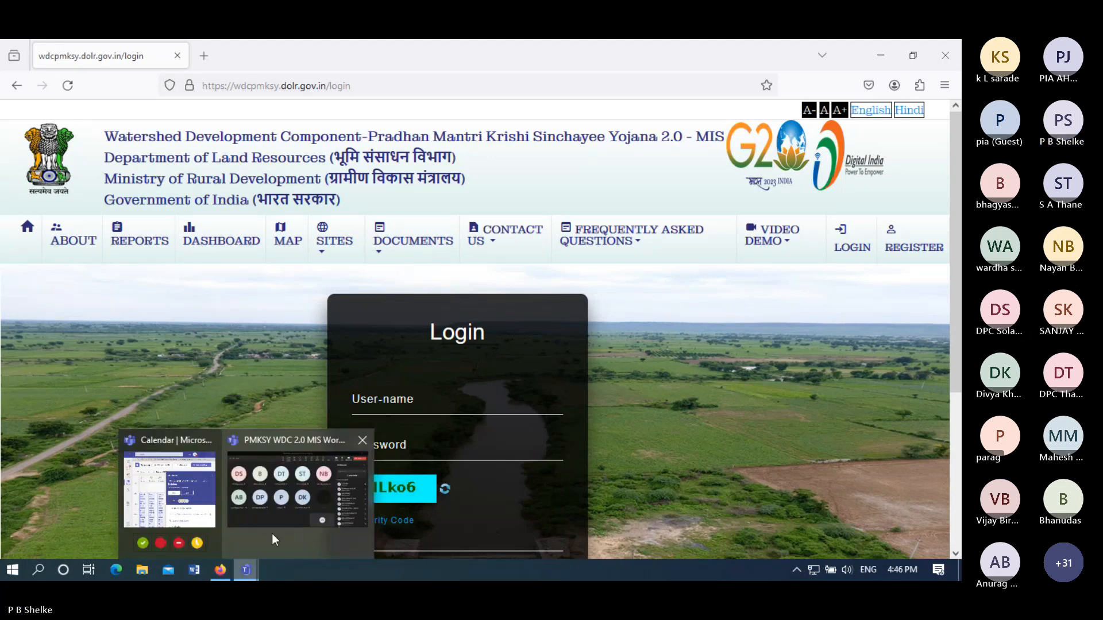
click(273, 538)
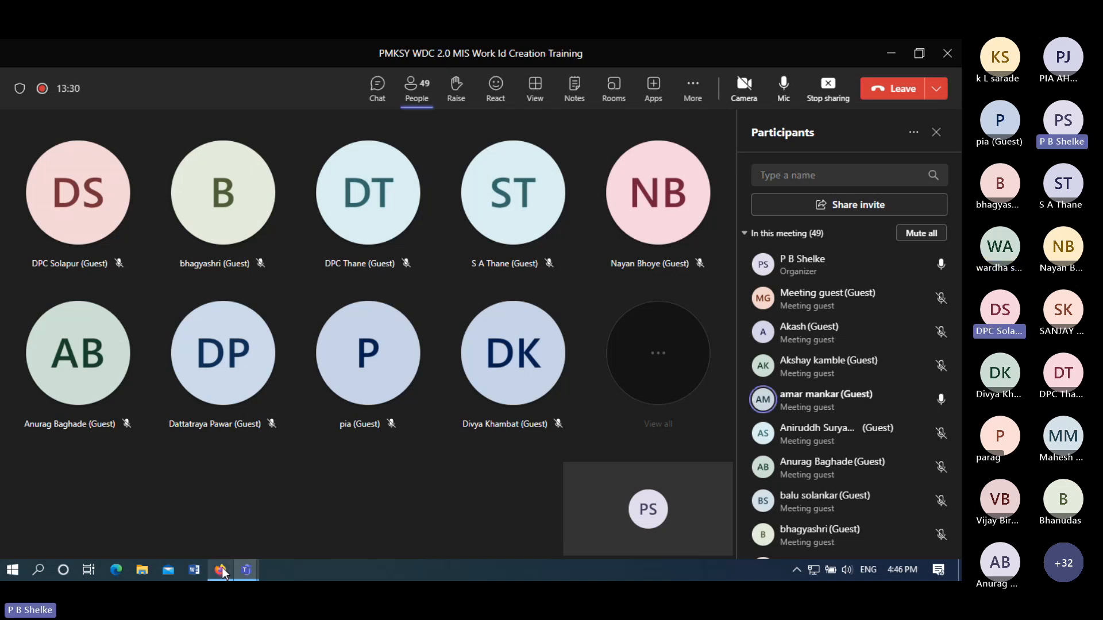
- Bring the Firefox window with the portal login page back to the front
mouse_move(221, 571)
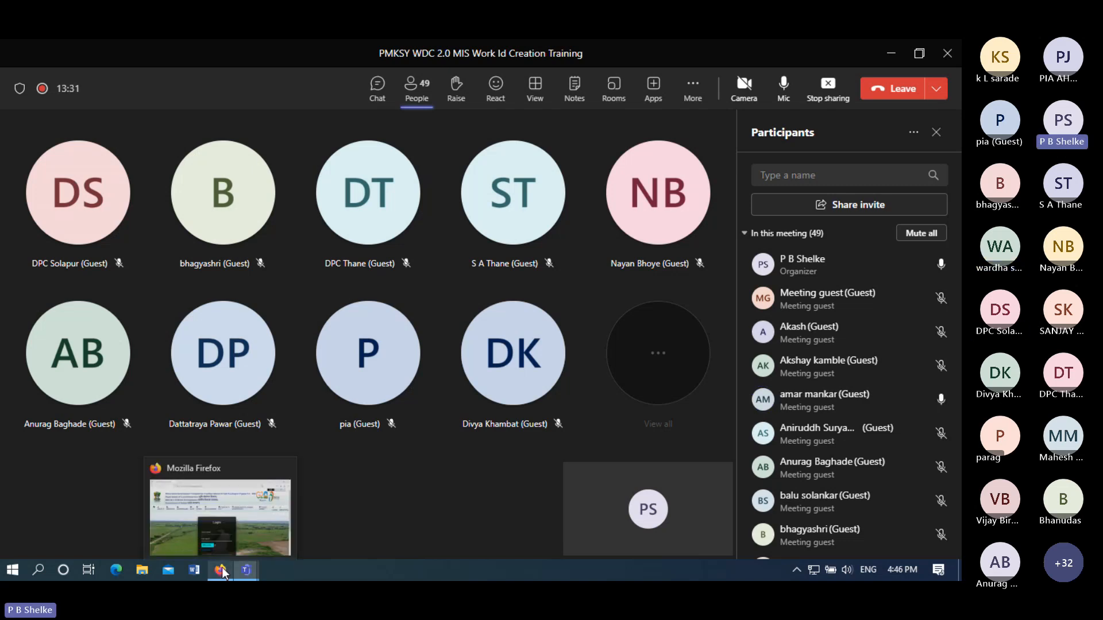
click(256, 501)
- Enter the account user name and password, then submit the login form
click(441, 384)
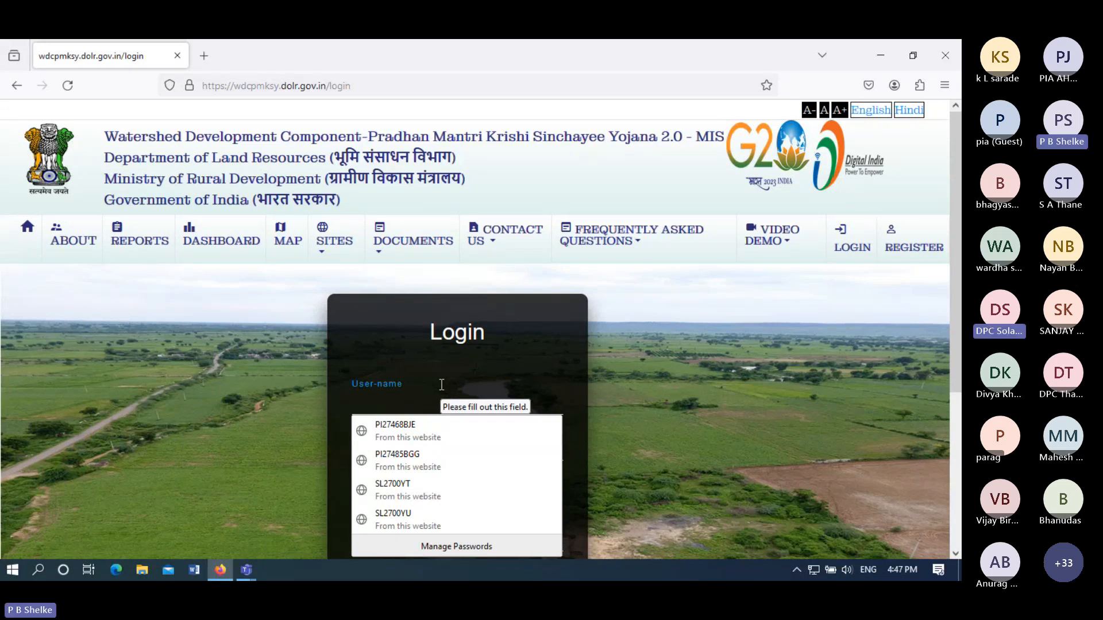
text(PI)
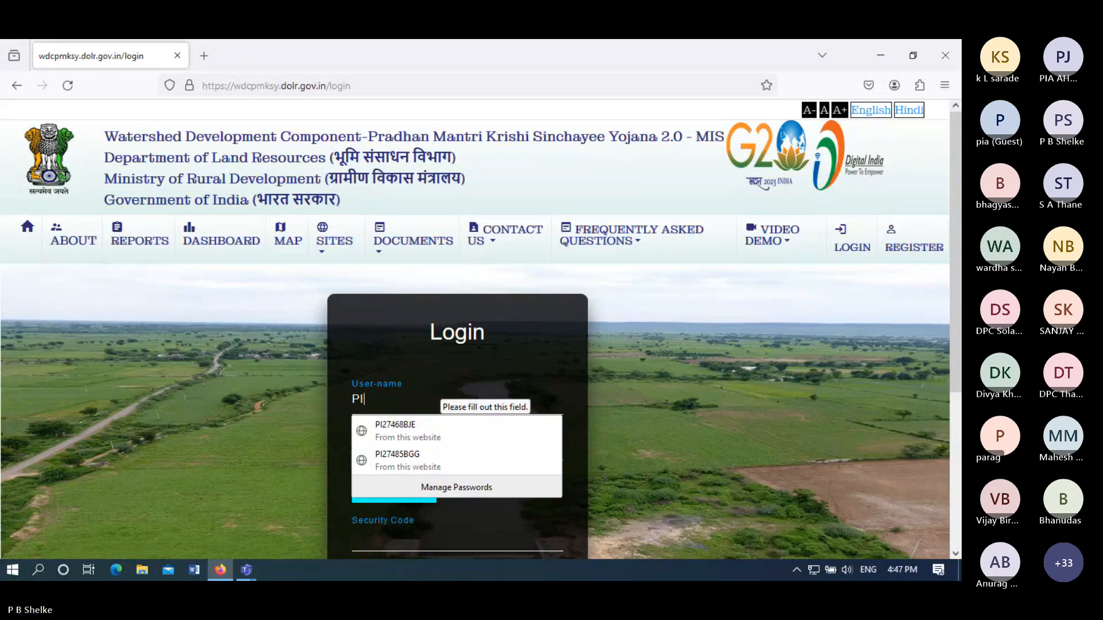
text(27)
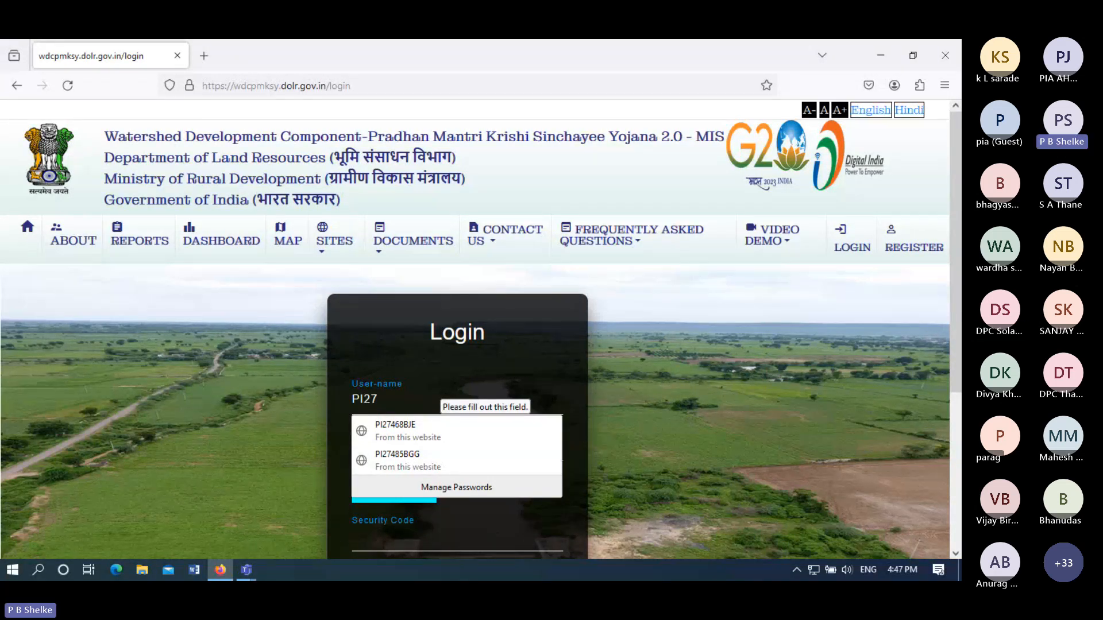
text(498)
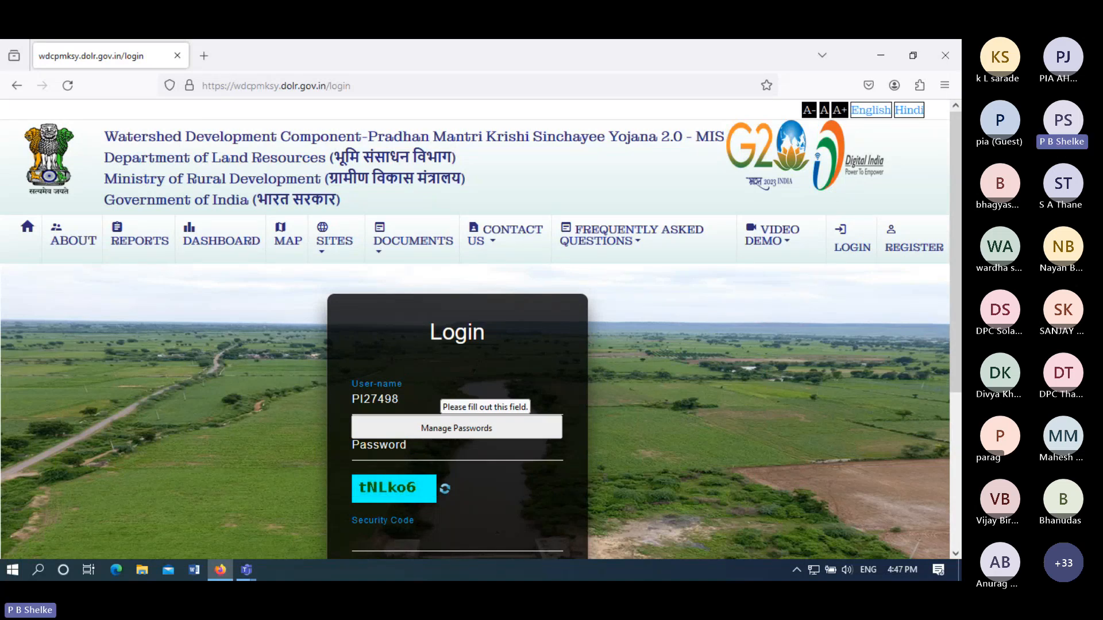
text(BFZ)
click(400, 451)
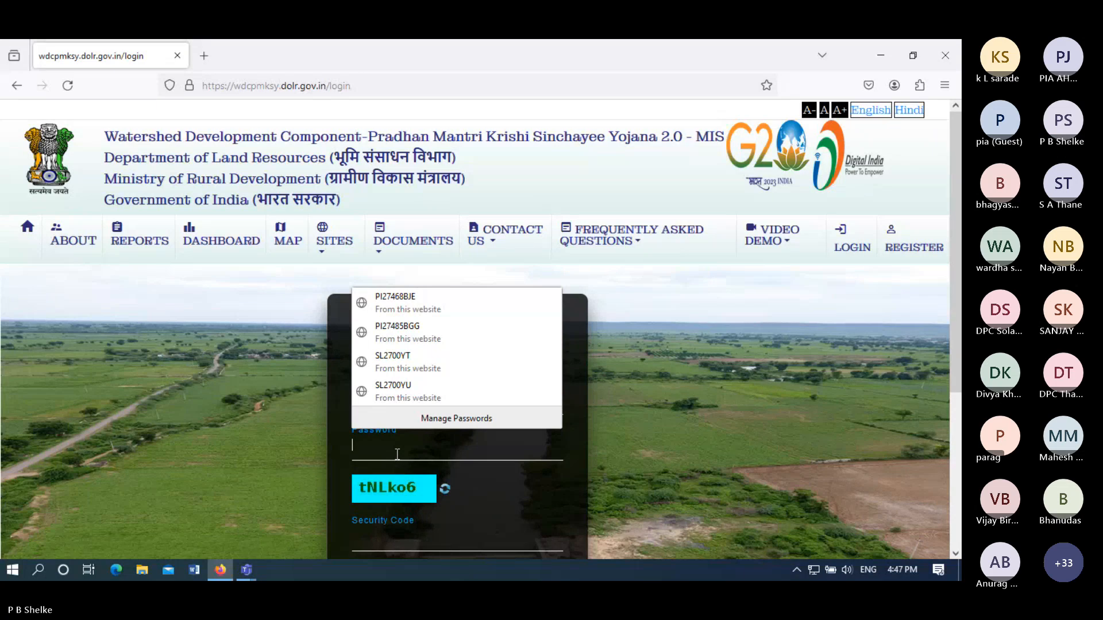
text(p)
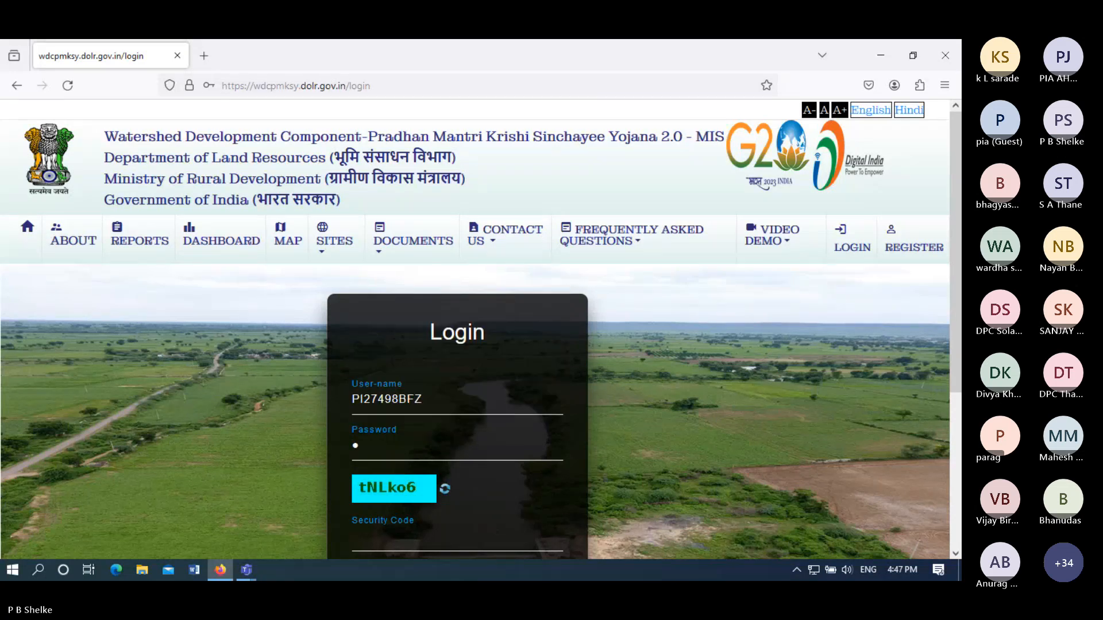
text(•••)
text(•)
text(**)
text(*)
text(**)
text(tN)
text(LK)
text(o6)
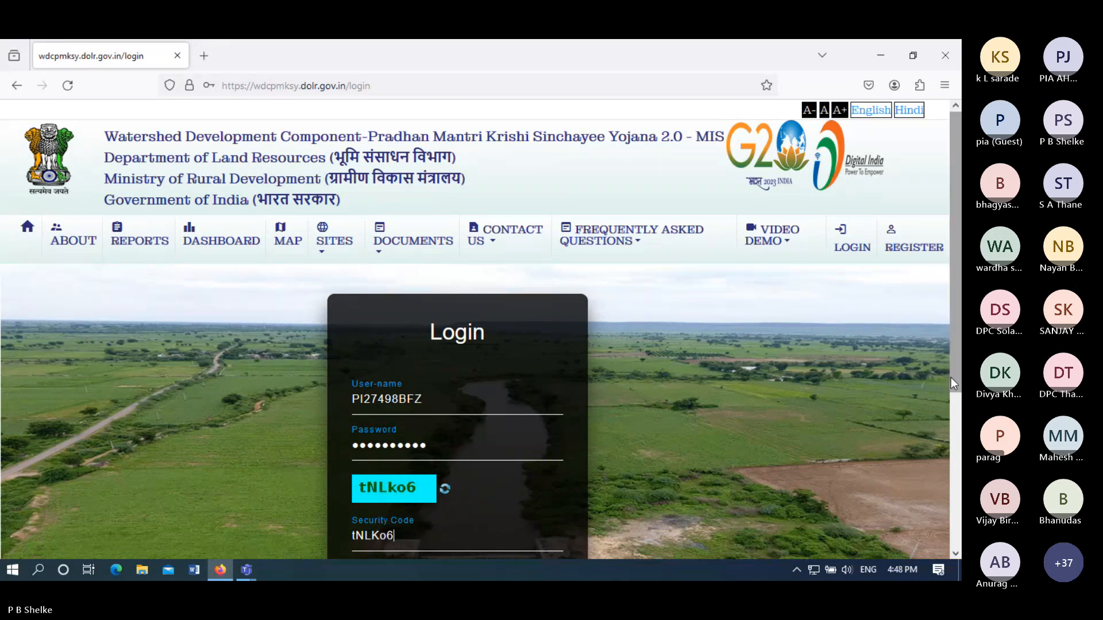
drag(951, 377, 950, 470)
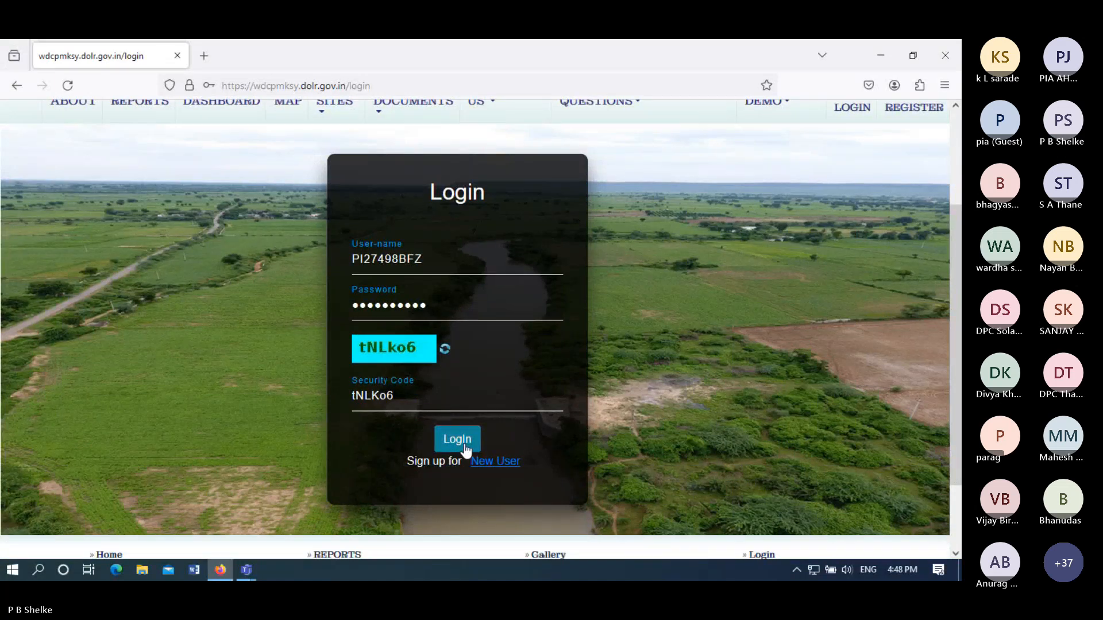
click(457, 440)
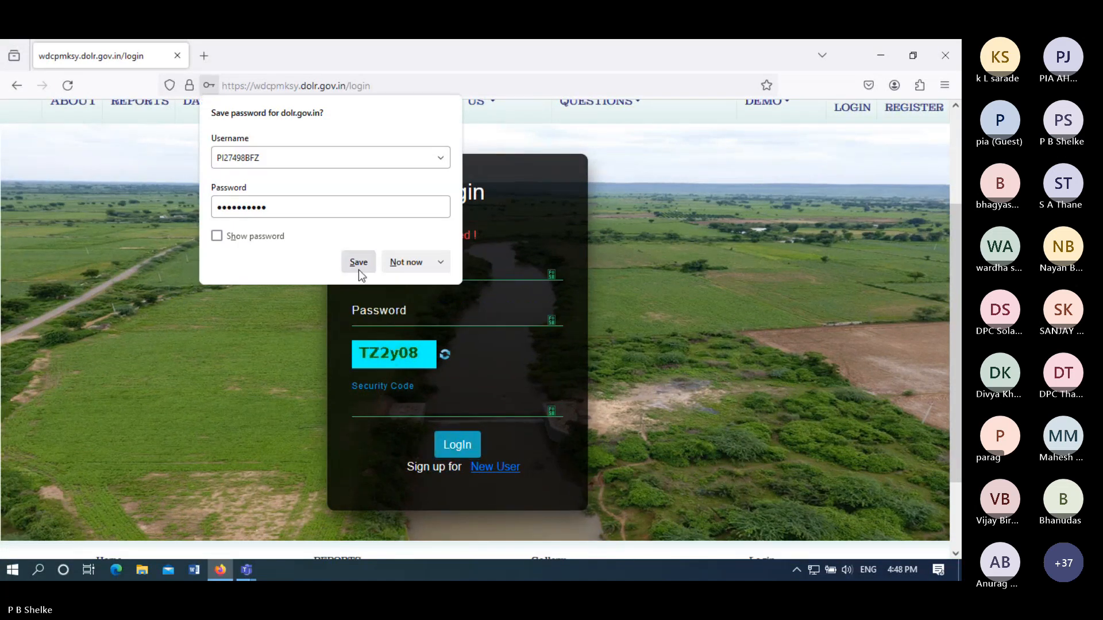
- Decline saving the password, re-enter the account password and type the new captcha code
click(408, 264)
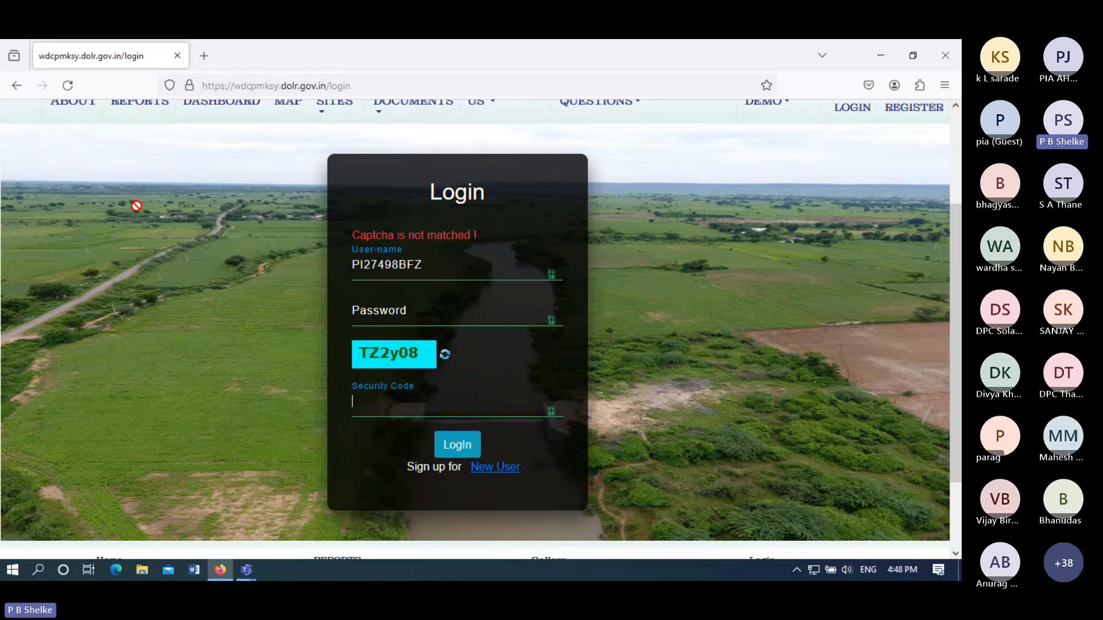
click(404, 319)
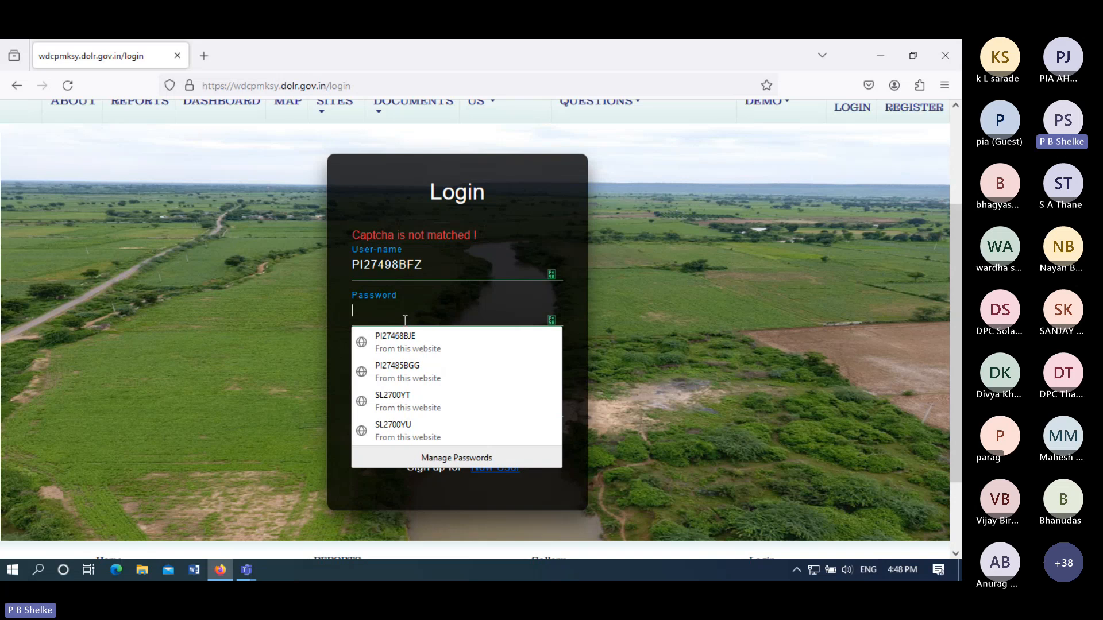
text(••••)
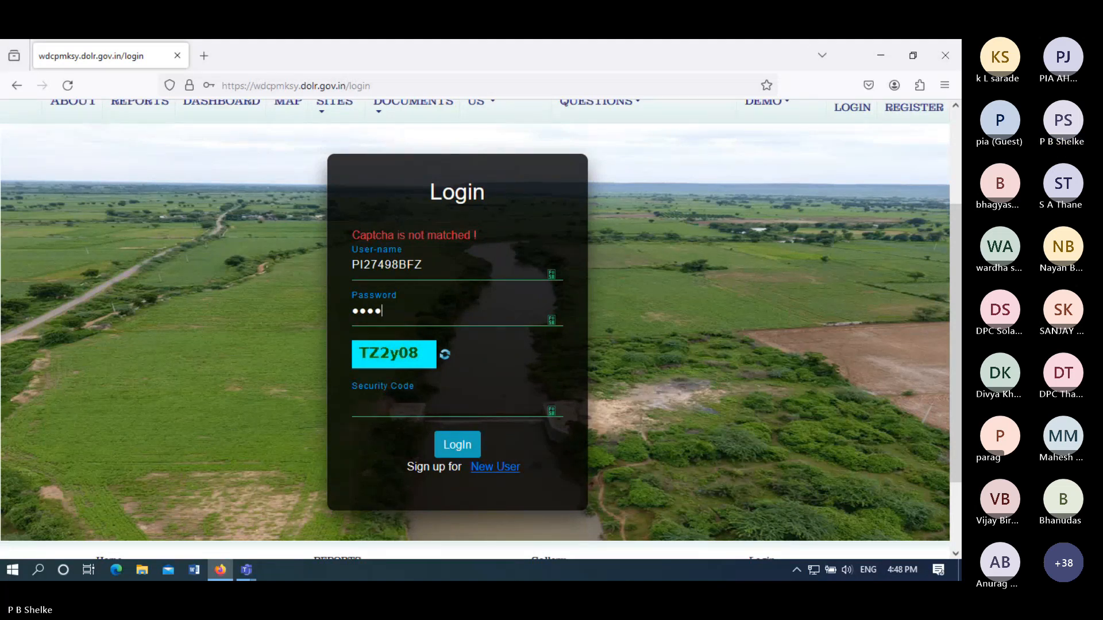
text(••••)
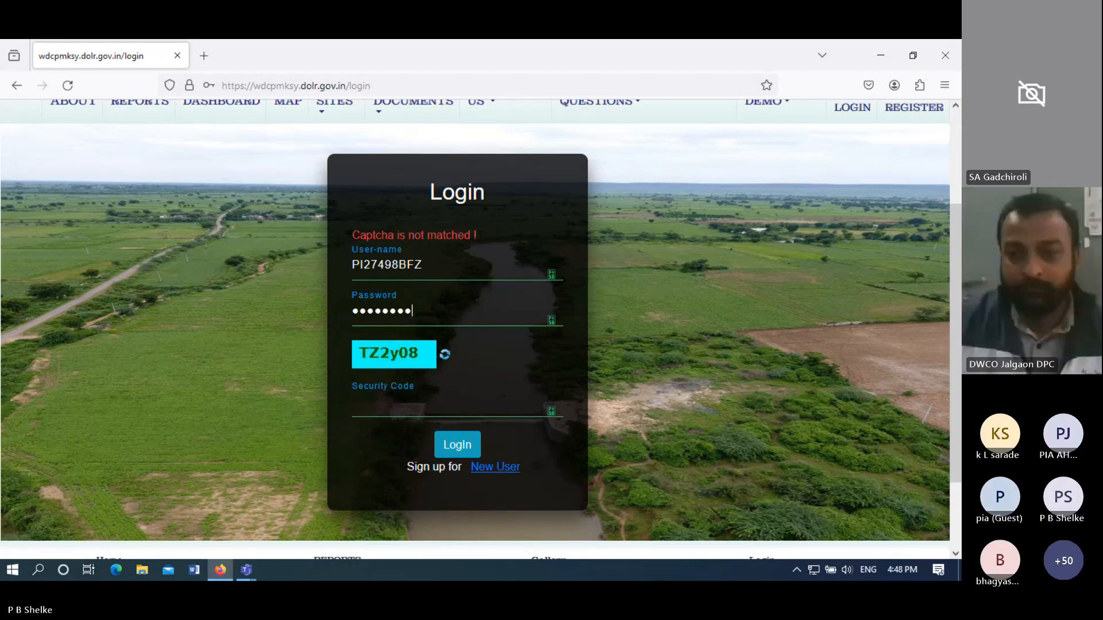
text(••)
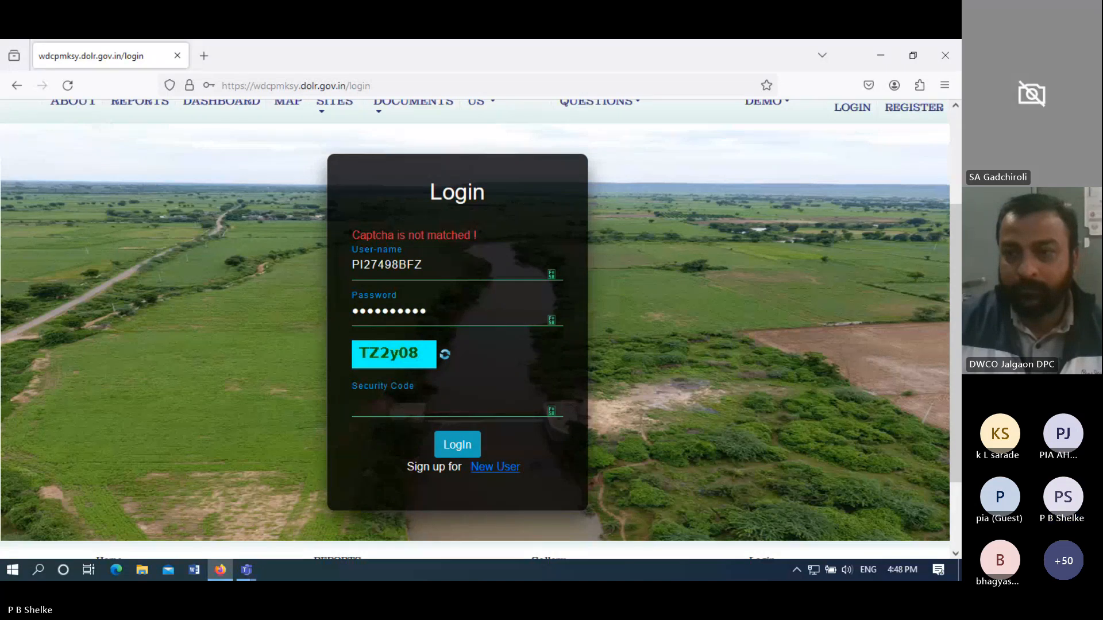
click(387, 403)
text(TZ)
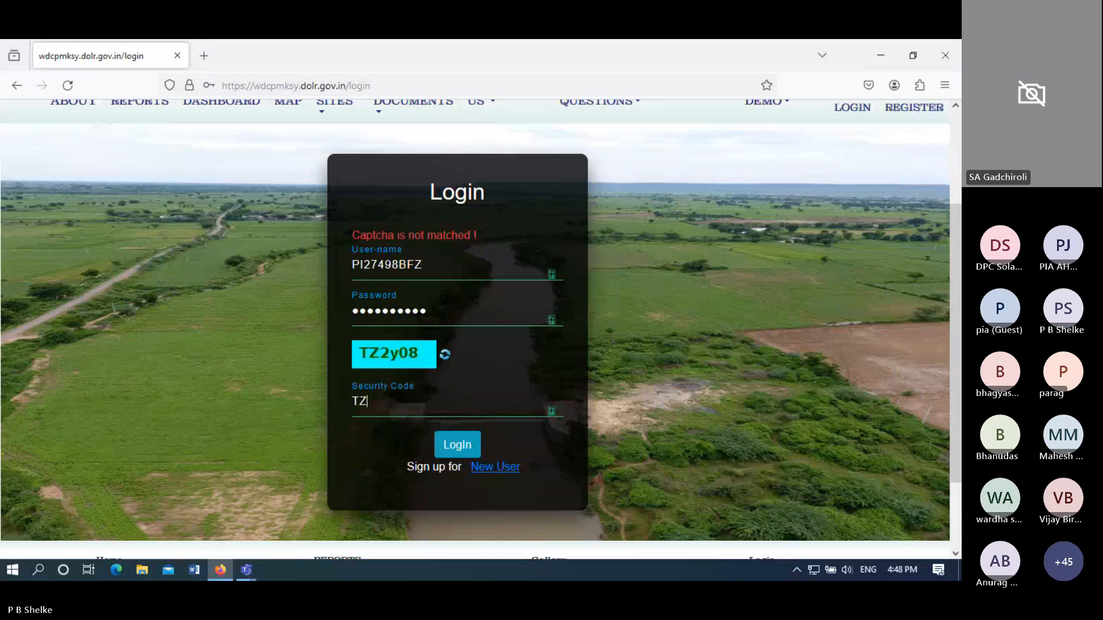
text(2y)
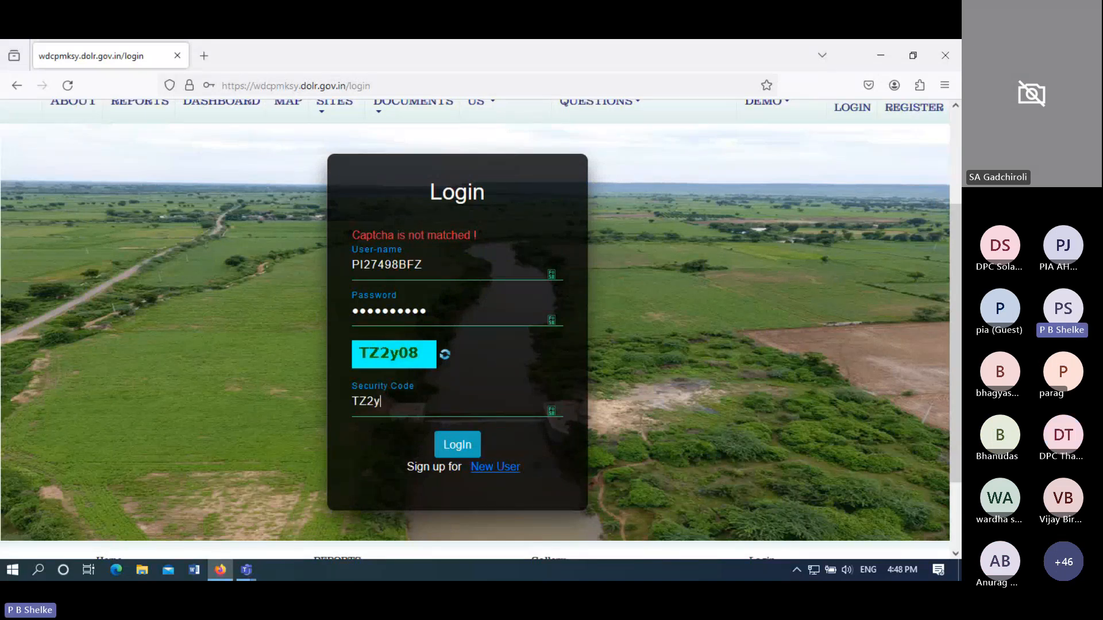
text(08)
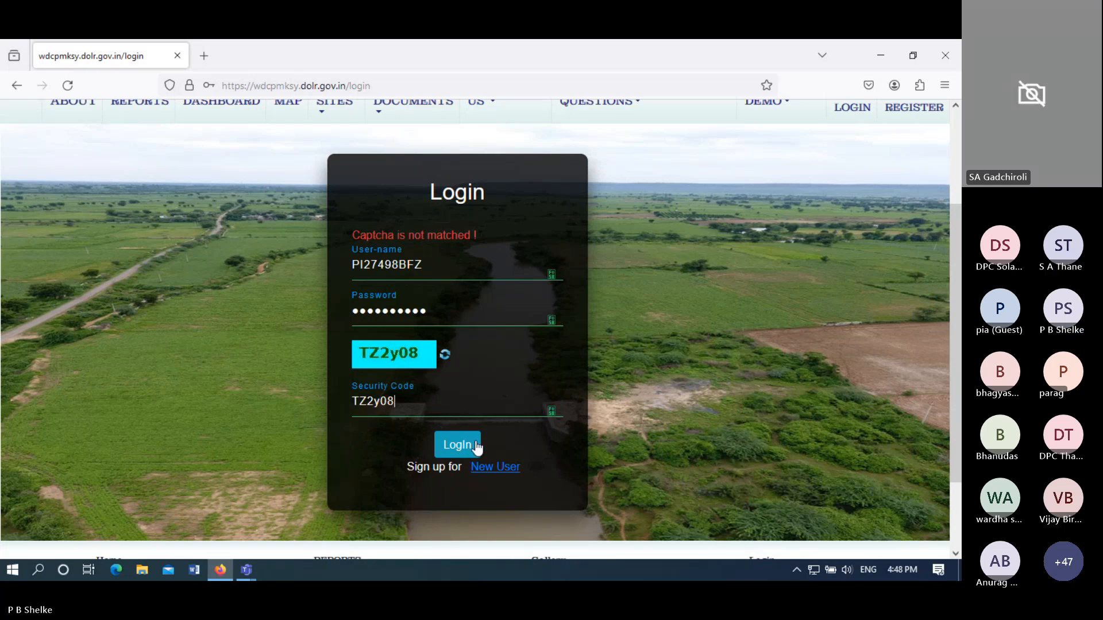
- Log in, save the password in Firefox, and open Create Work-Id under Physical Plan and Achievement
click(476, 447)
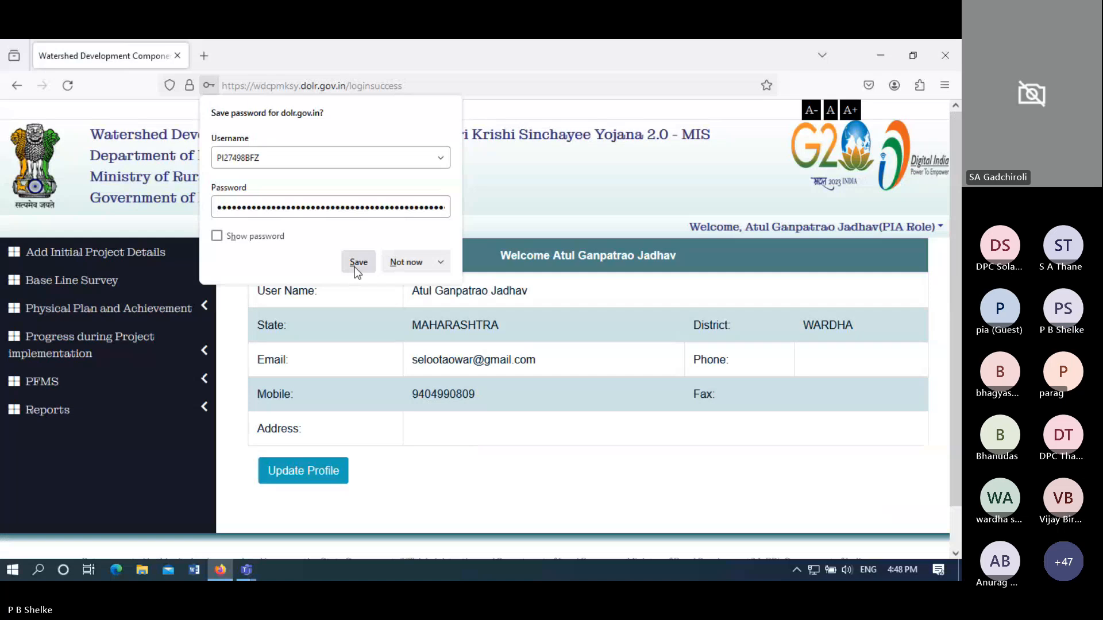
click(358, 264)
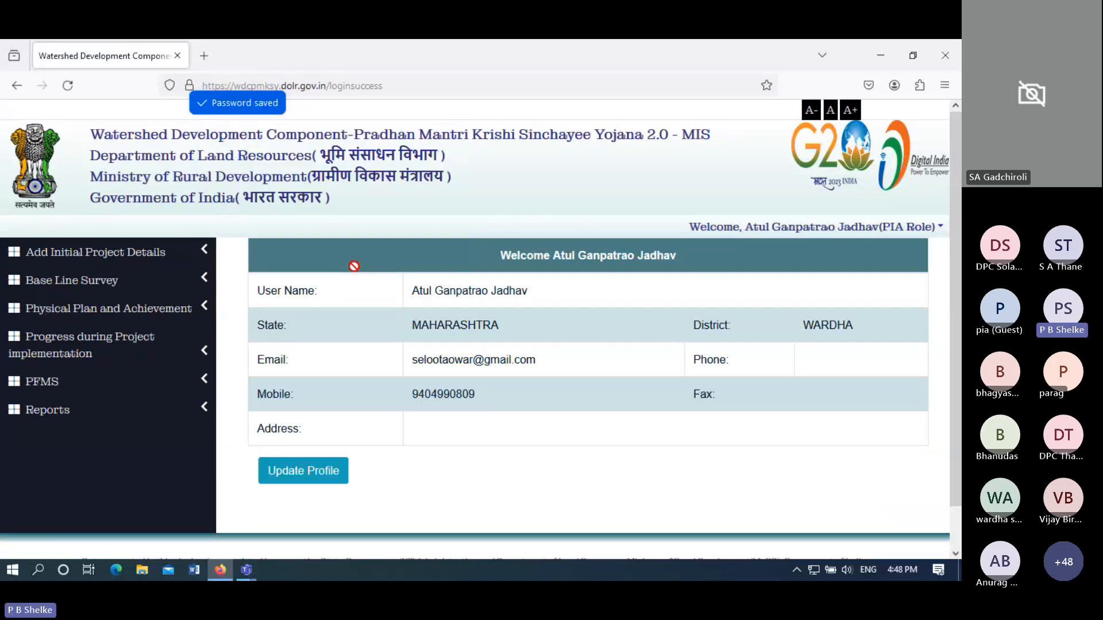
click(143, 313)
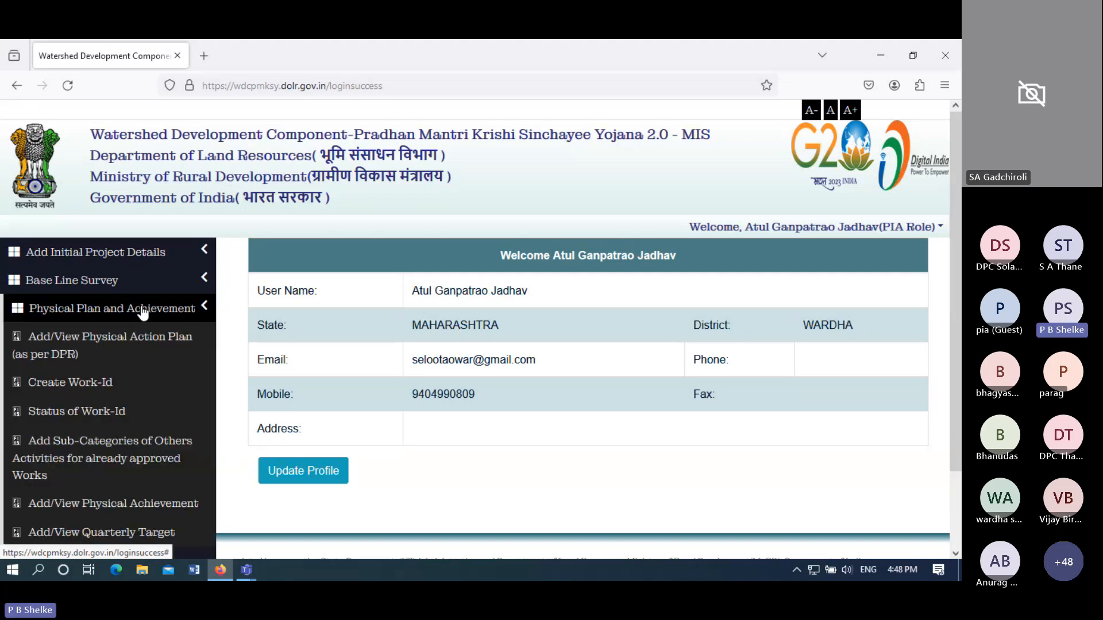
click(93, 383)
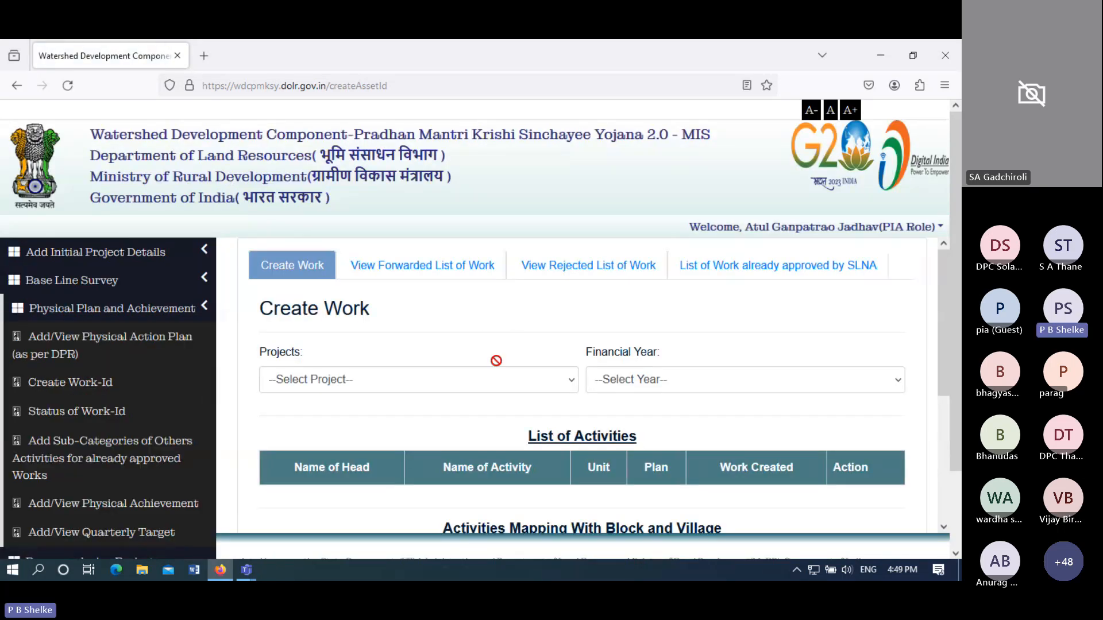
- Select project WARDHA-WDC - 3 /2021-22 and financial year 2023-24
click(456, 381)
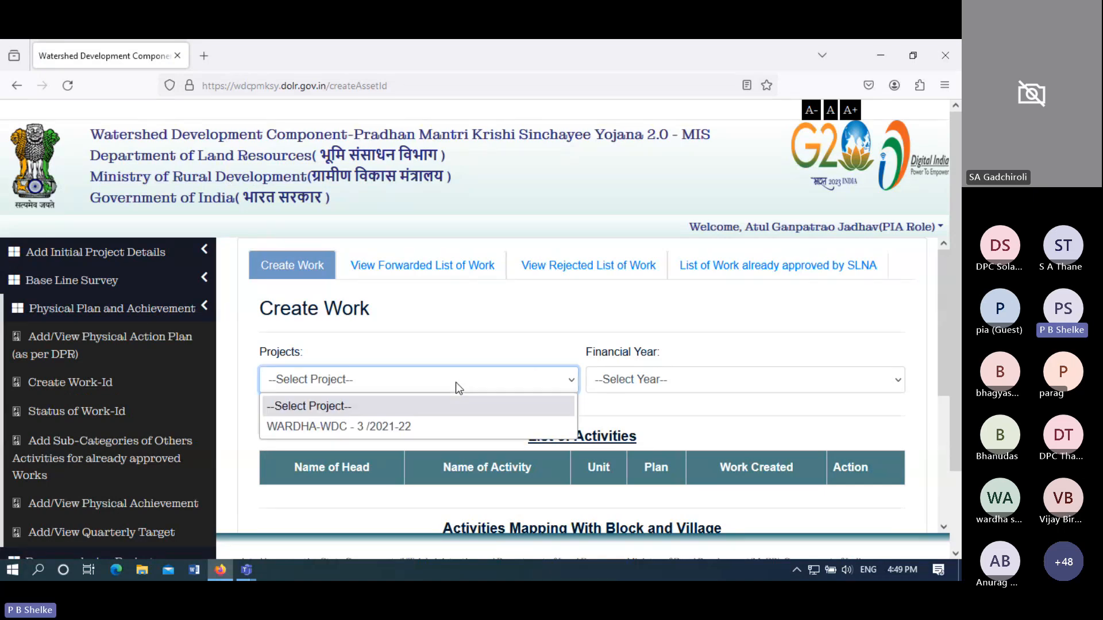
click(411, 429)
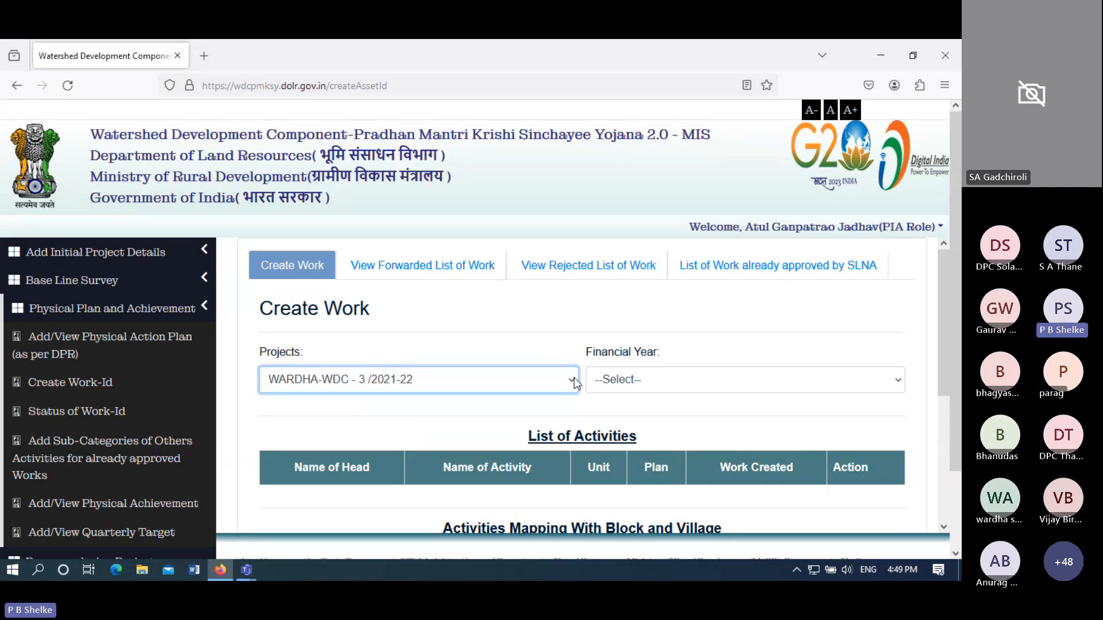
click(625, 383)
click(624, 426)
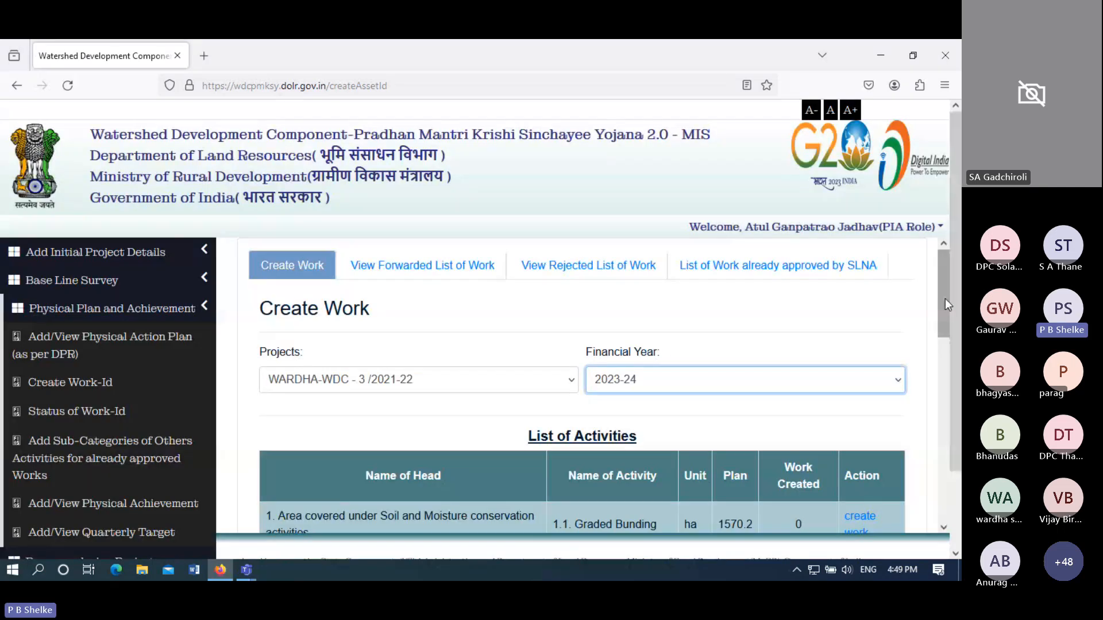
- Add a work on the Farm Ponds activity row to the mapping table
drag(944, 299, 945, 373)
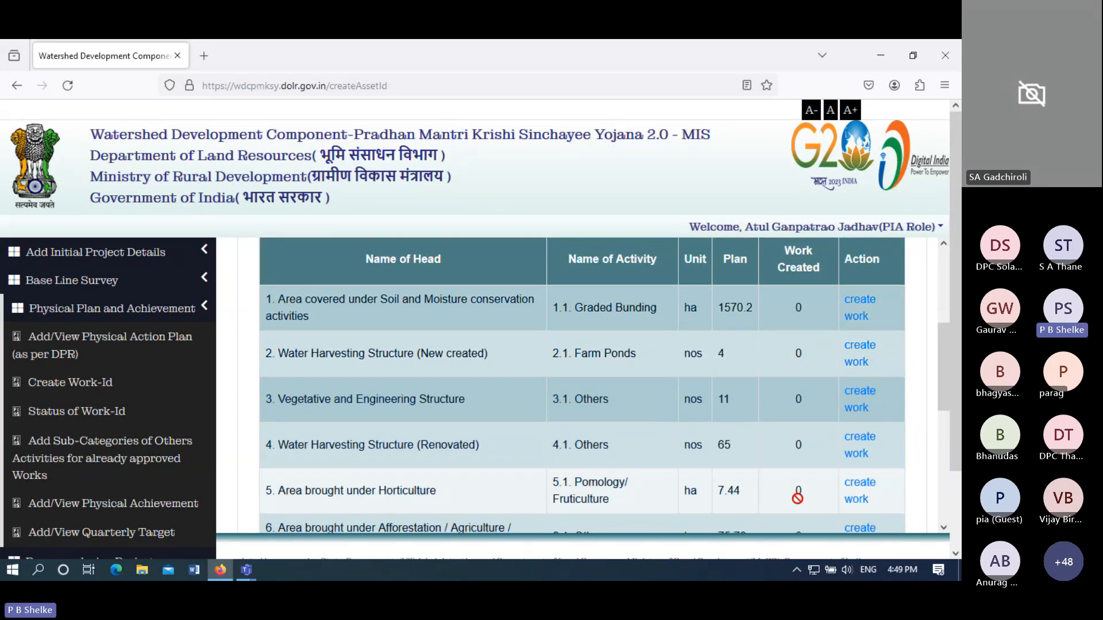
mouse_move(942, 383)
mouse_down()
mouse_move(952, 449)
mouse_move(942, 378)
mouse_up()
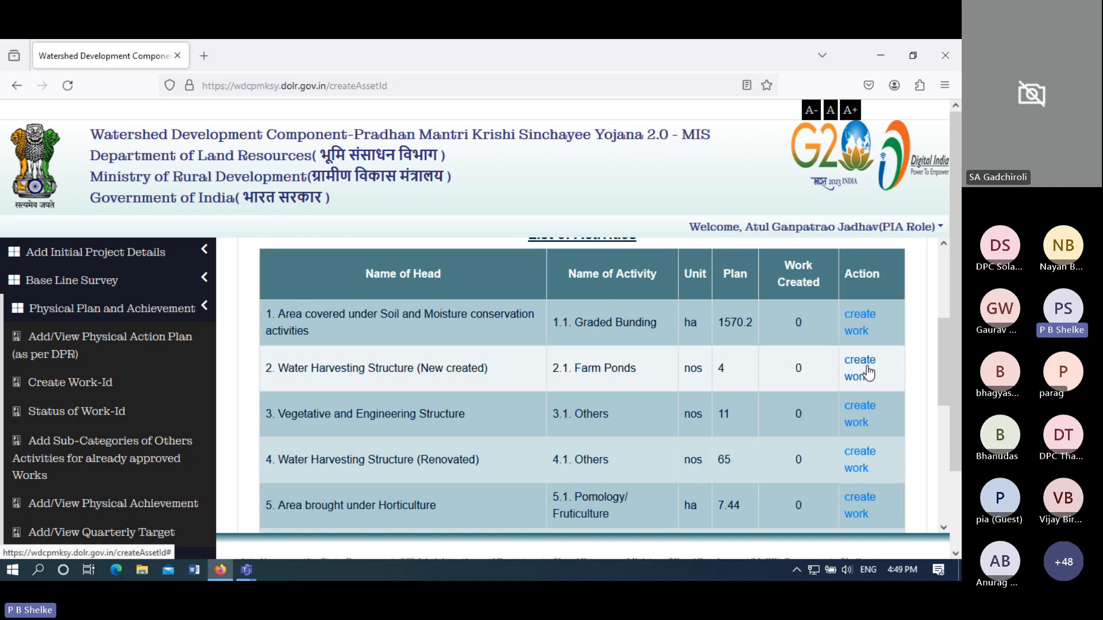
drag(866, 368, 802, 374)
click(860, 373)
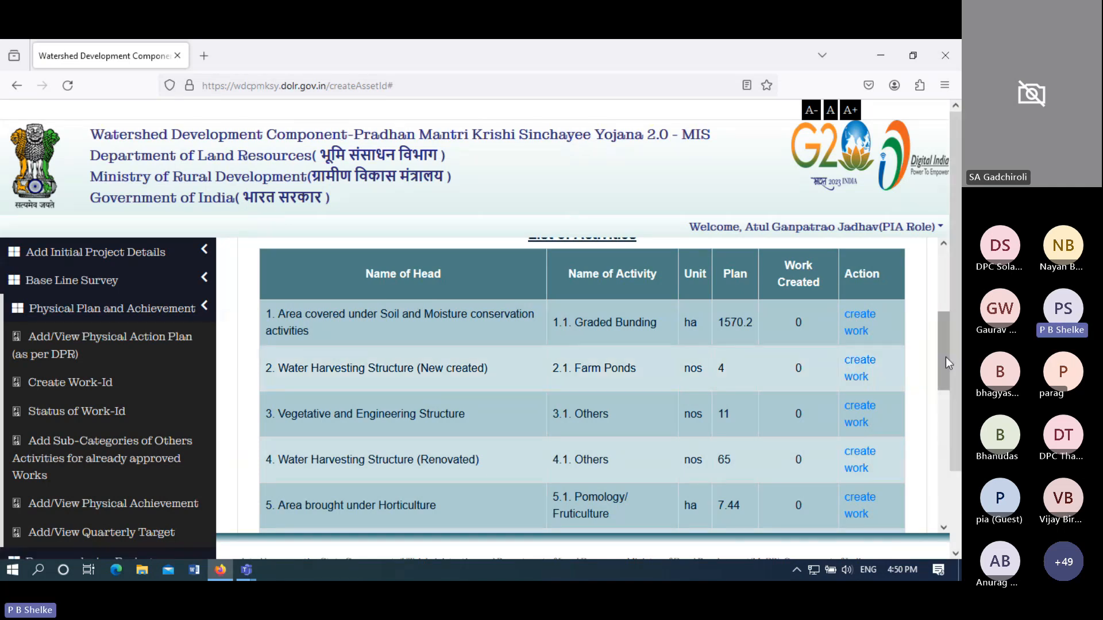
drag(945, 357, 924, 449)
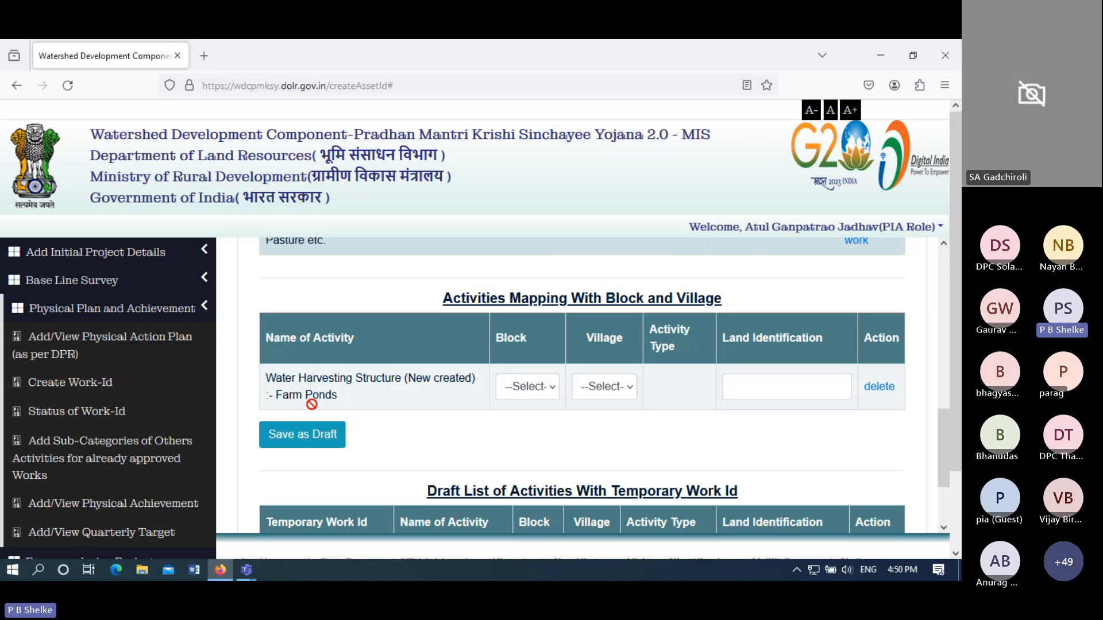
- Set the Farm Ponds row's block to SELOO and village to Seldoh
click(540, 396)
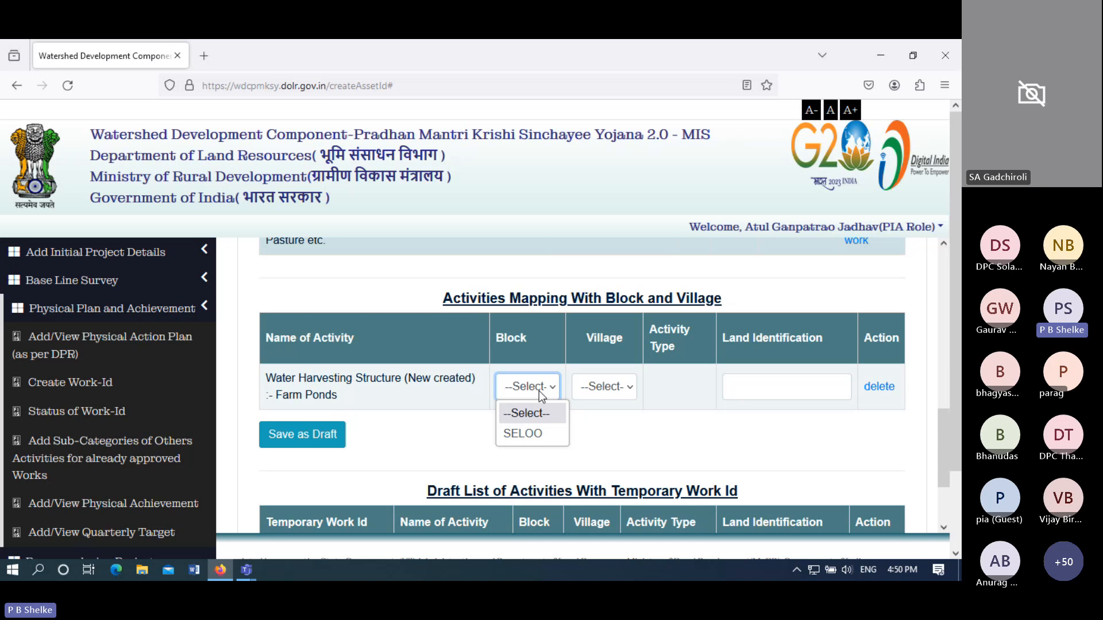
click(527, 435)
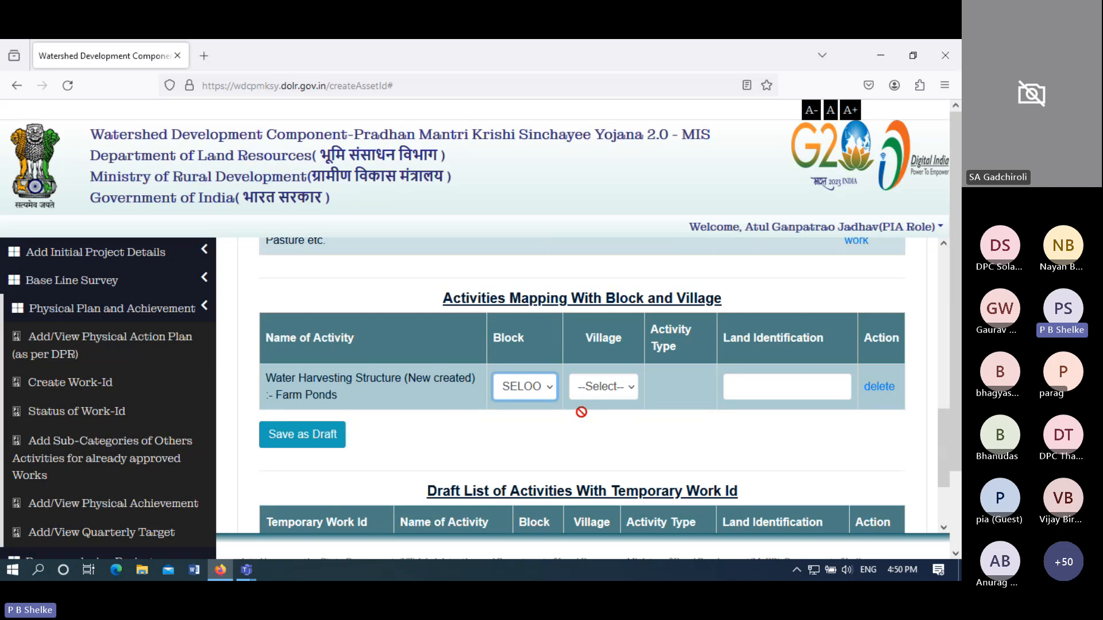
click(604, 388)
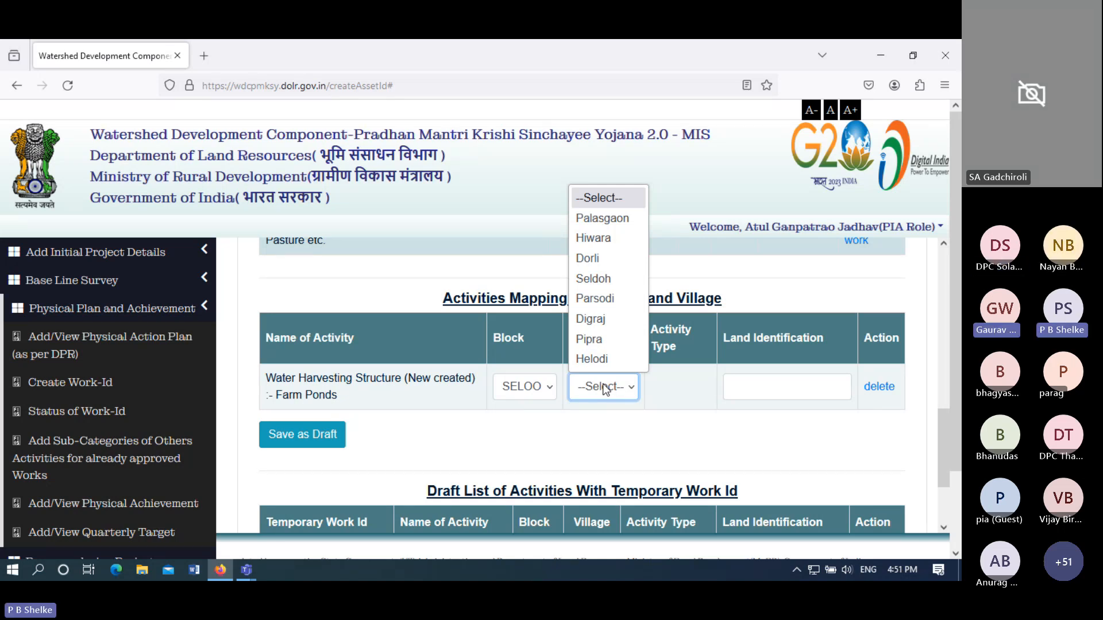
click(603, 279)
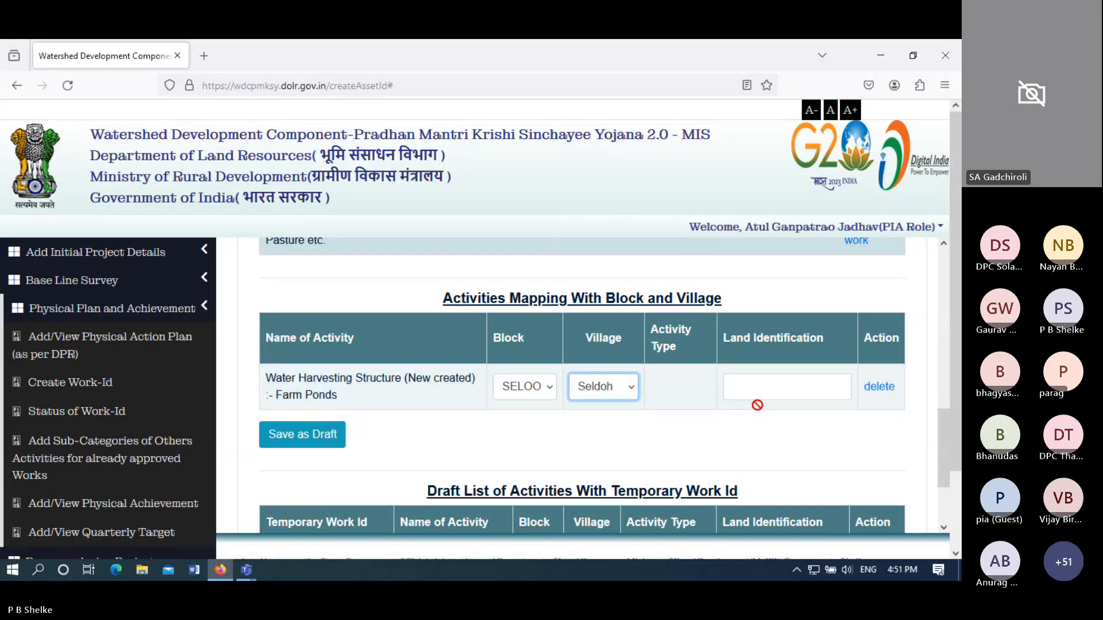
click(757, 387)
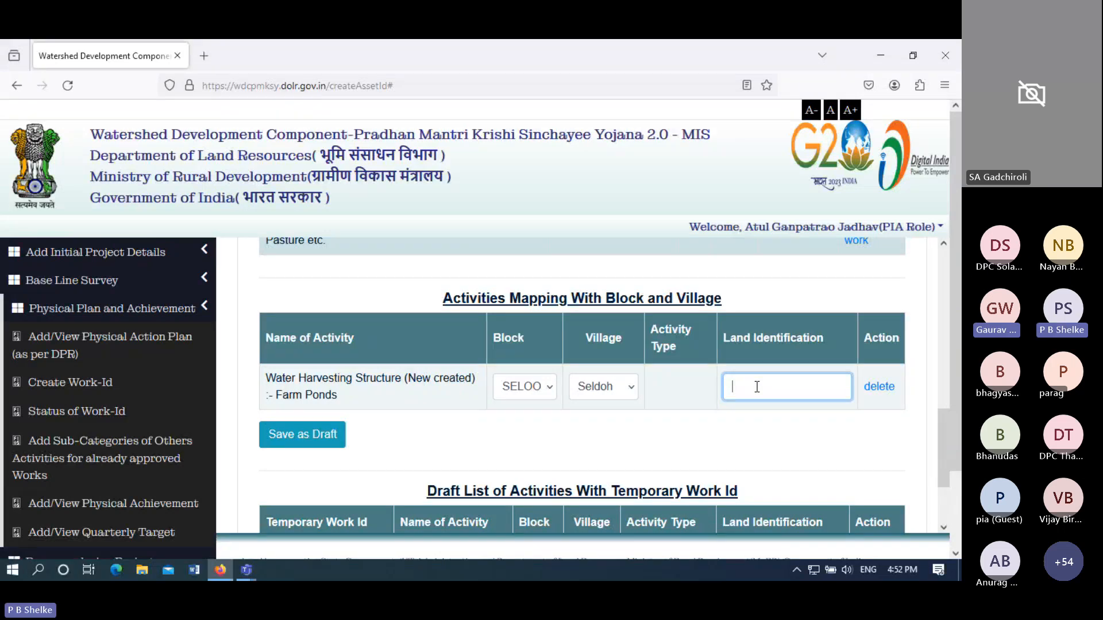
- Enter 'Near GP' as land identification, save as draft, and dismiss the confirmation
text(Ner)
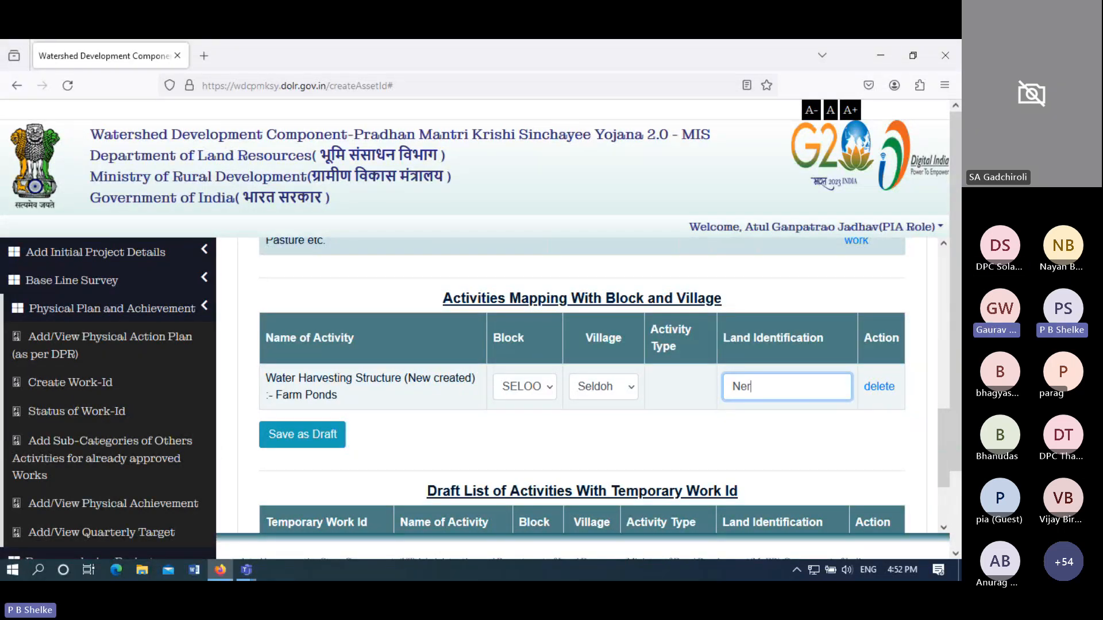
key(BackSpace)
text(ar G)
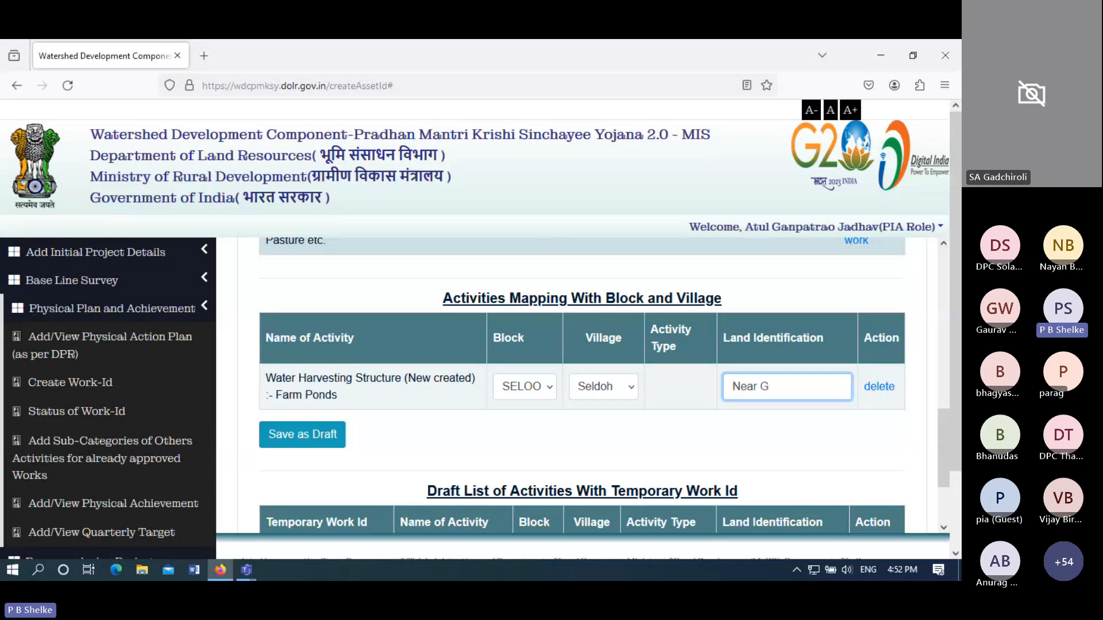
text(P)
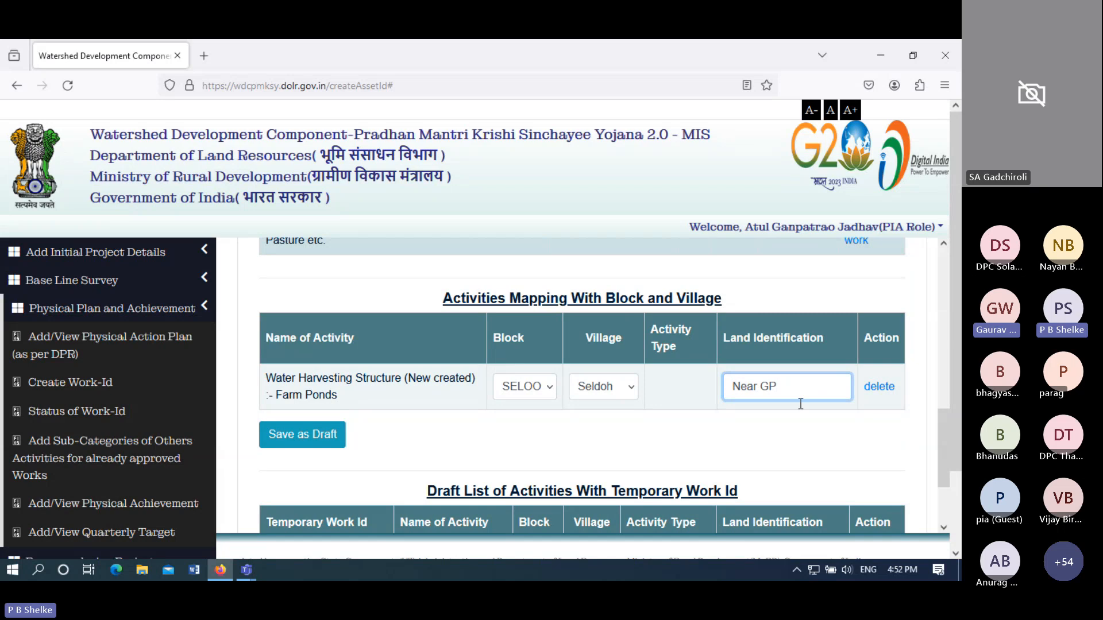
click(322, 439)
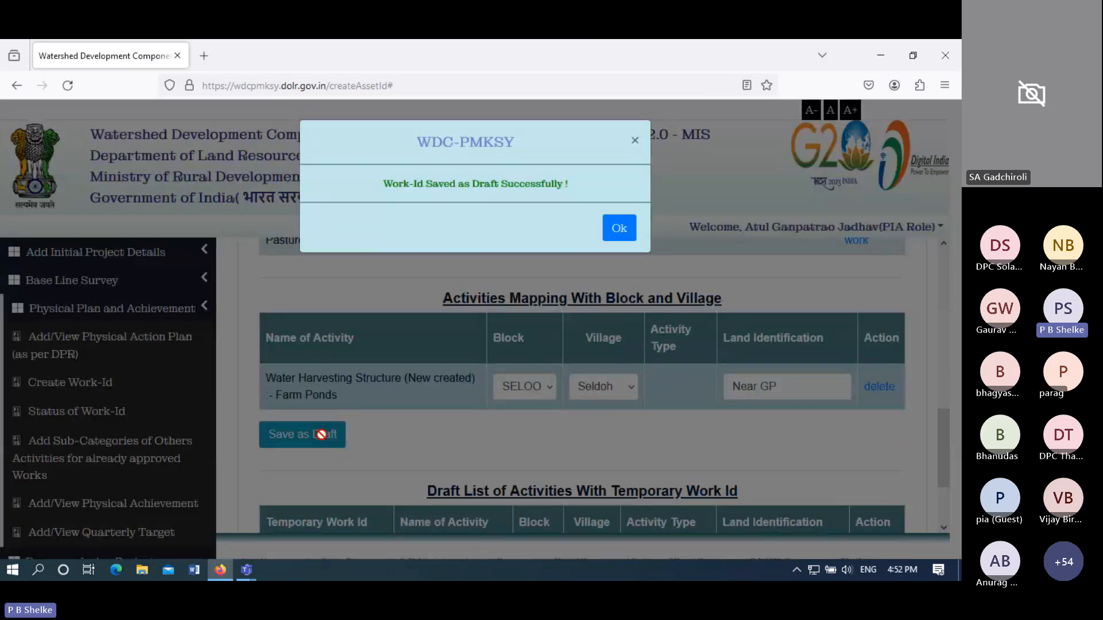
click(618, 229)
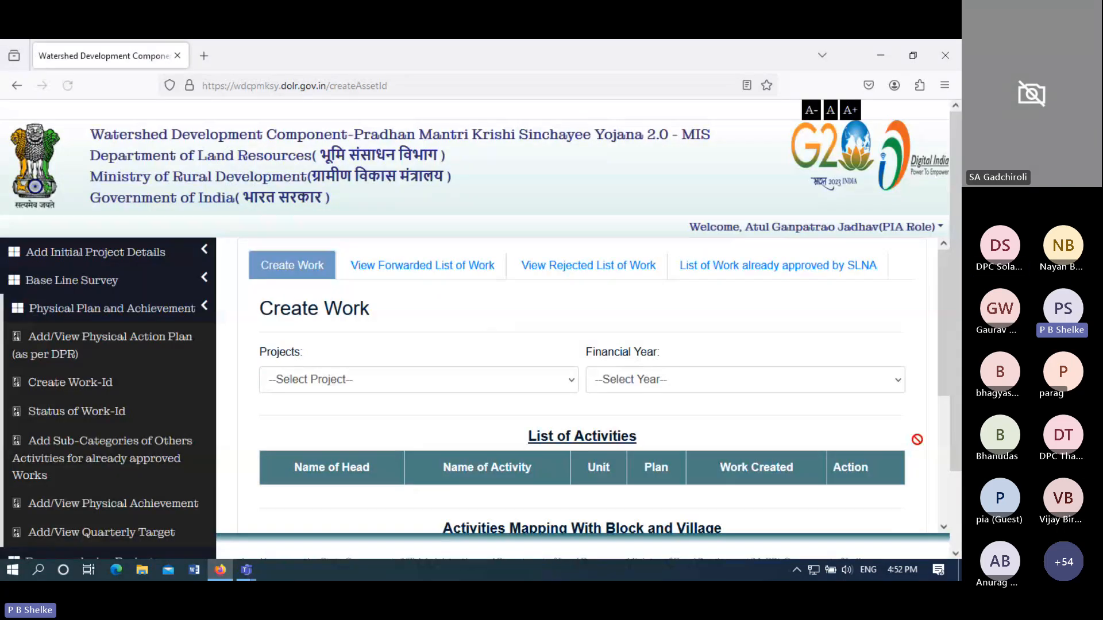
- Load WARDHA-WDC - 3 /2021-22 activities for 2023-24, showing Farm Ponds at 1 work of 4 planned
click(483, 388)
click(446, 429)
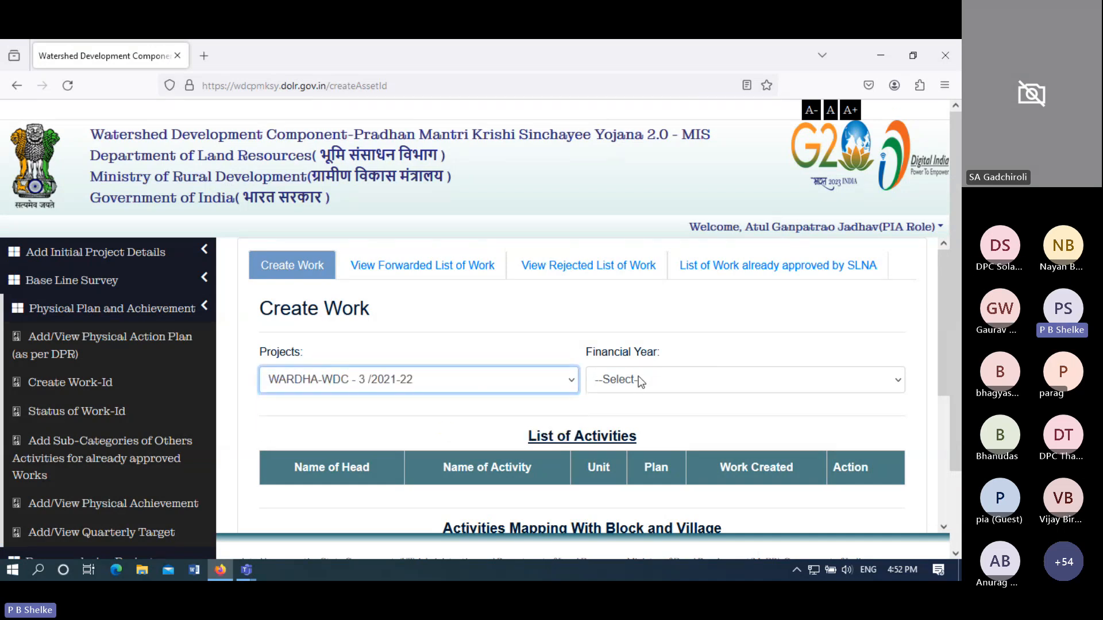
click(604, 379)
click(630, 427)
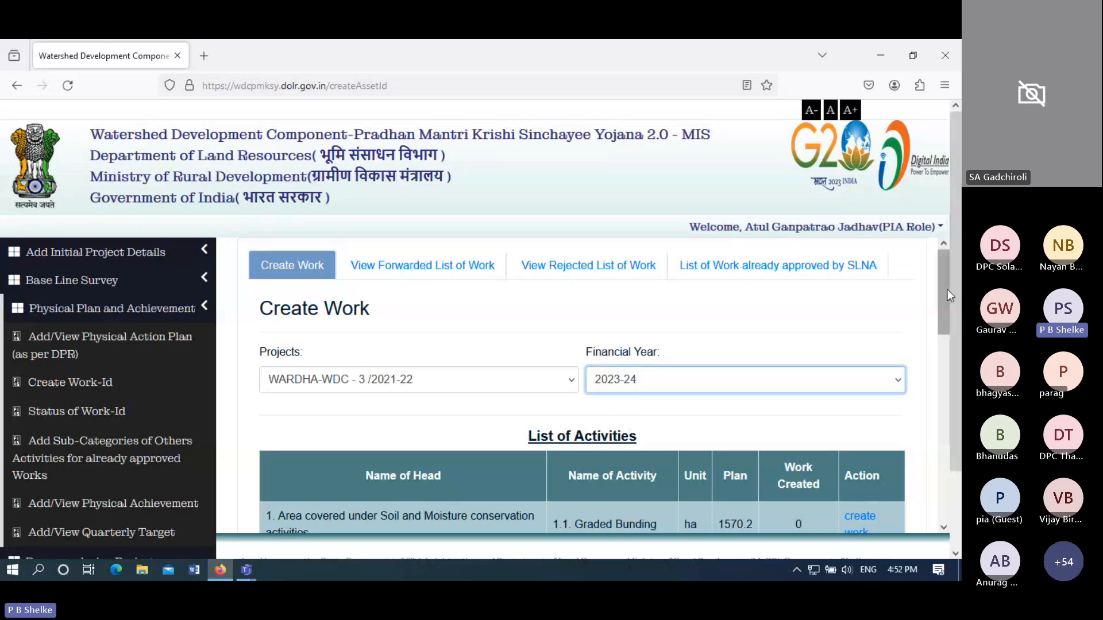
drag(946, 291, 945, 346)
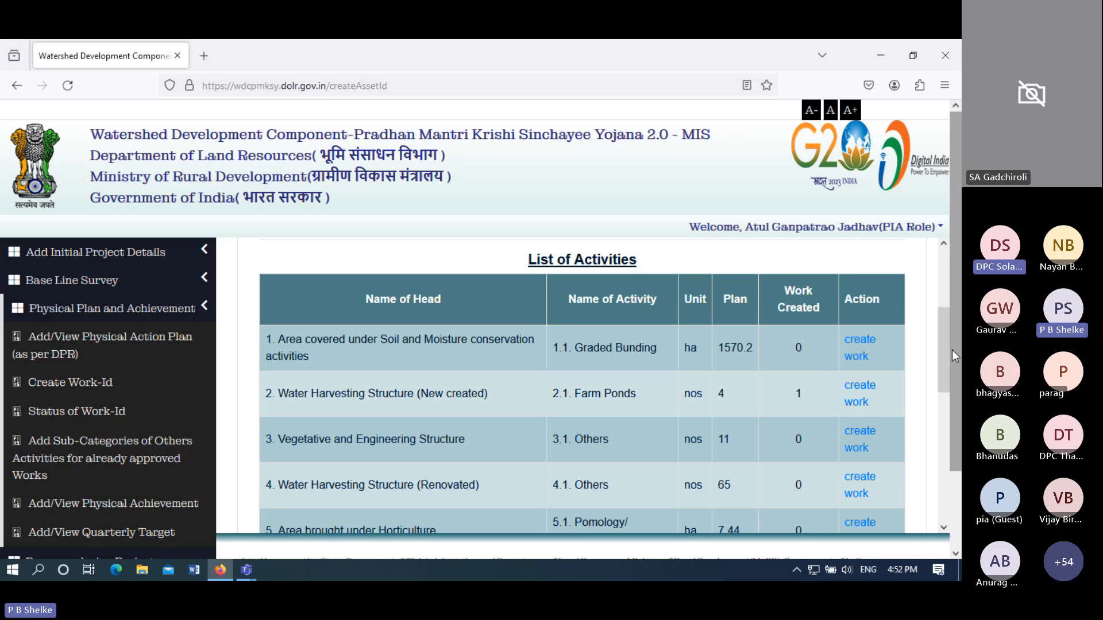
- Scroll to the draft list showing Farm Ponds work 3356897 in block SELOO, village Seldoh
mouse_move(940, 360)
mouse_down()
mouse_move(943, 491)
mouse_move(939, 353)
mouse_up()
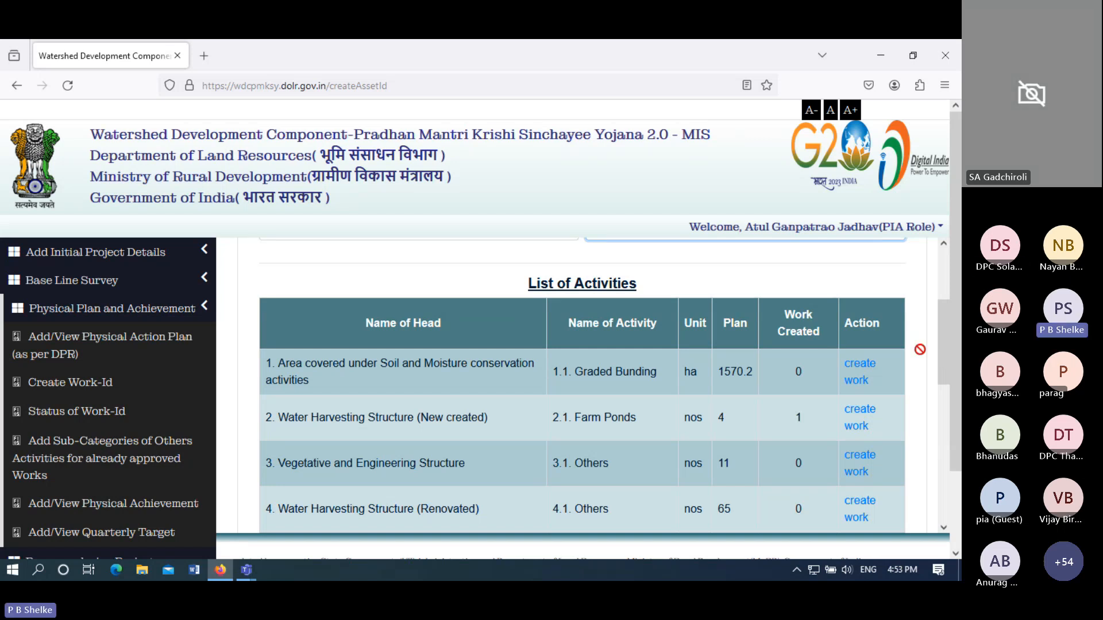
drag(942, 354, 944, 382)
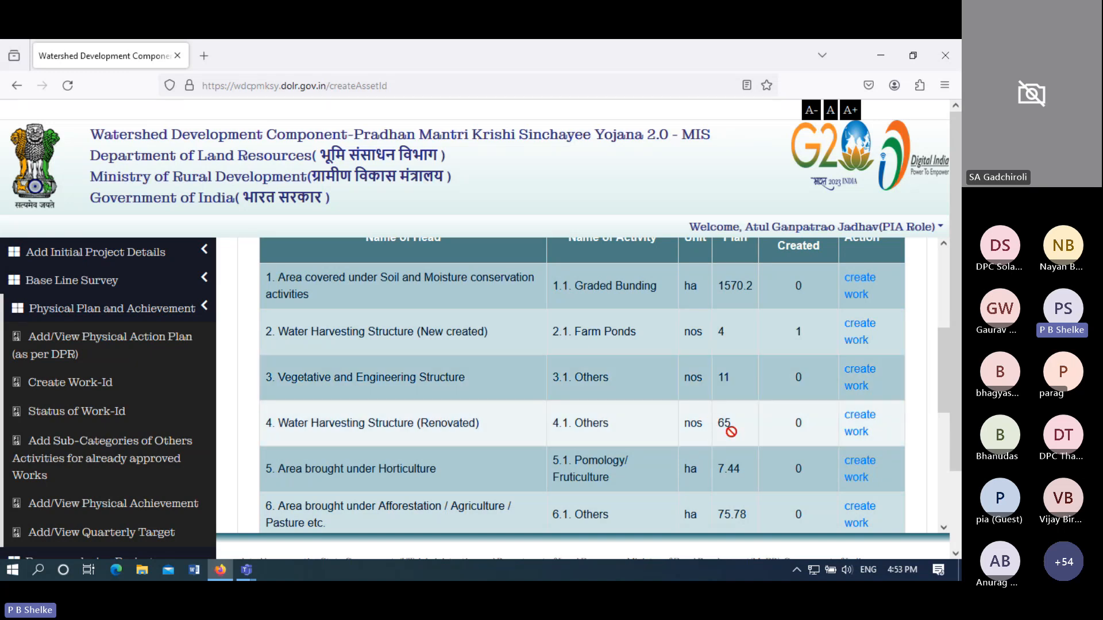
drag(944, 382, 939, 498)
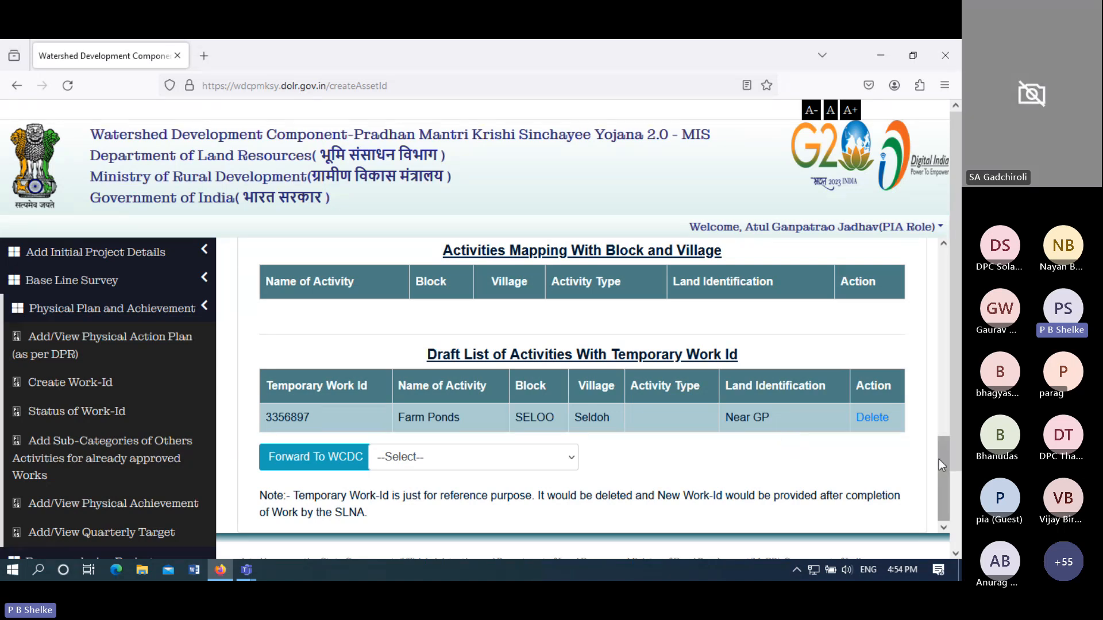
drag(943, 463, 926, 347)
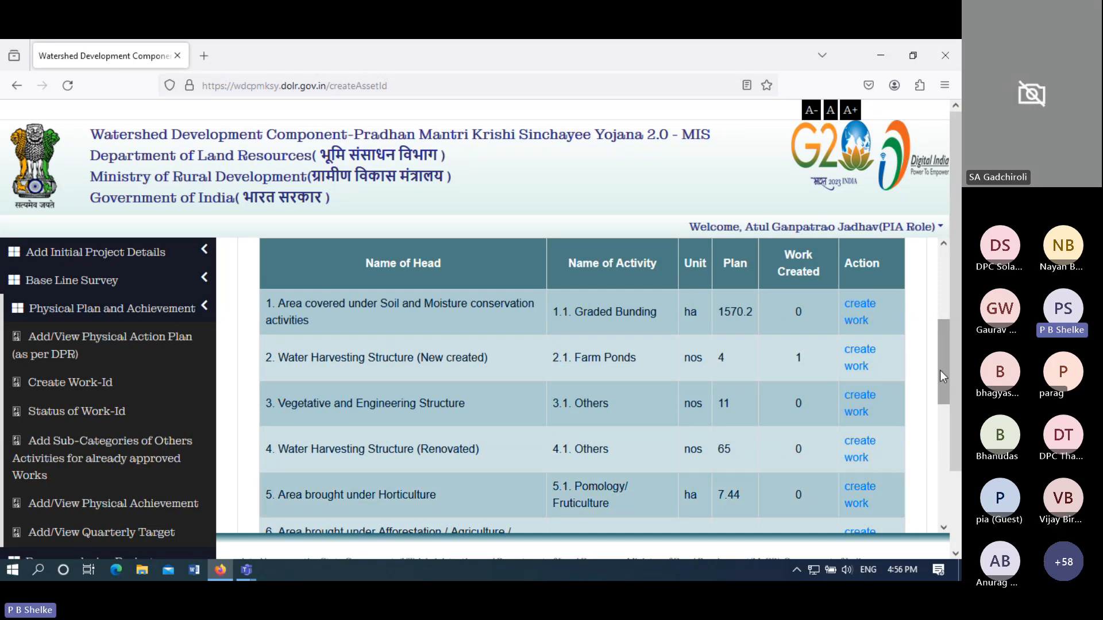
drag(941, 370, 936, 514)
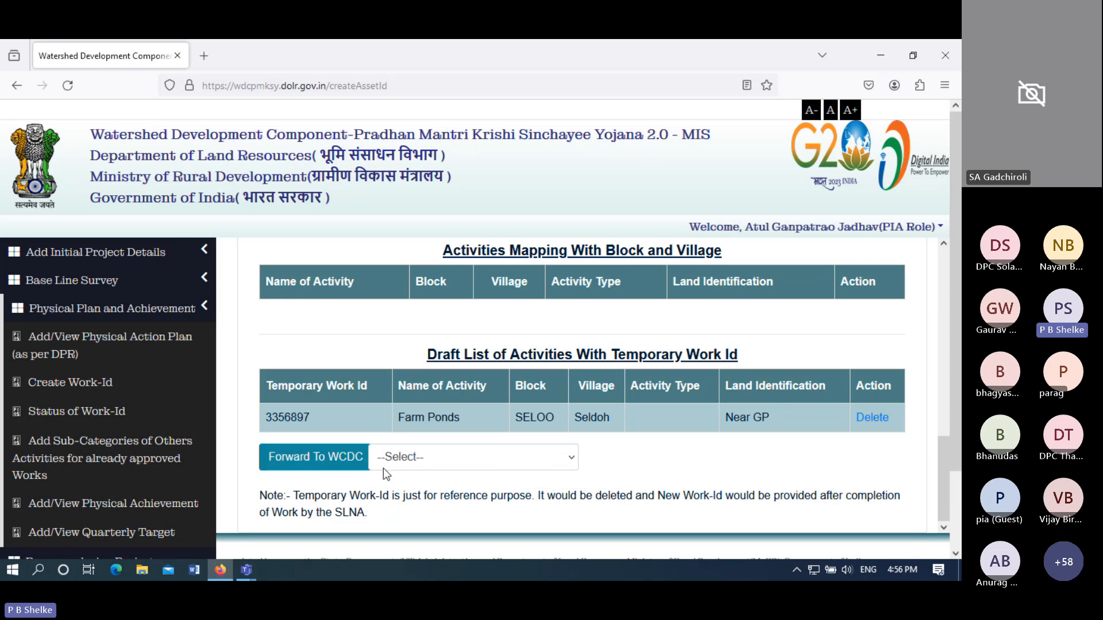
- Choose the WARDHA WCDC as the Forward To target, then return to the activity list
click(405, 463)
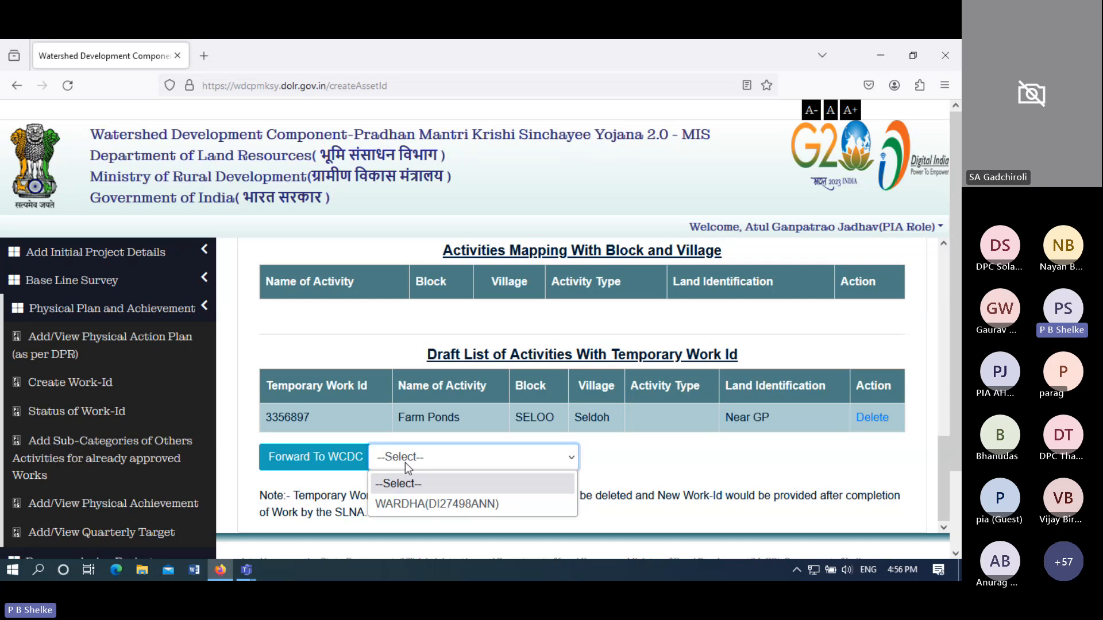
click(420, 502)
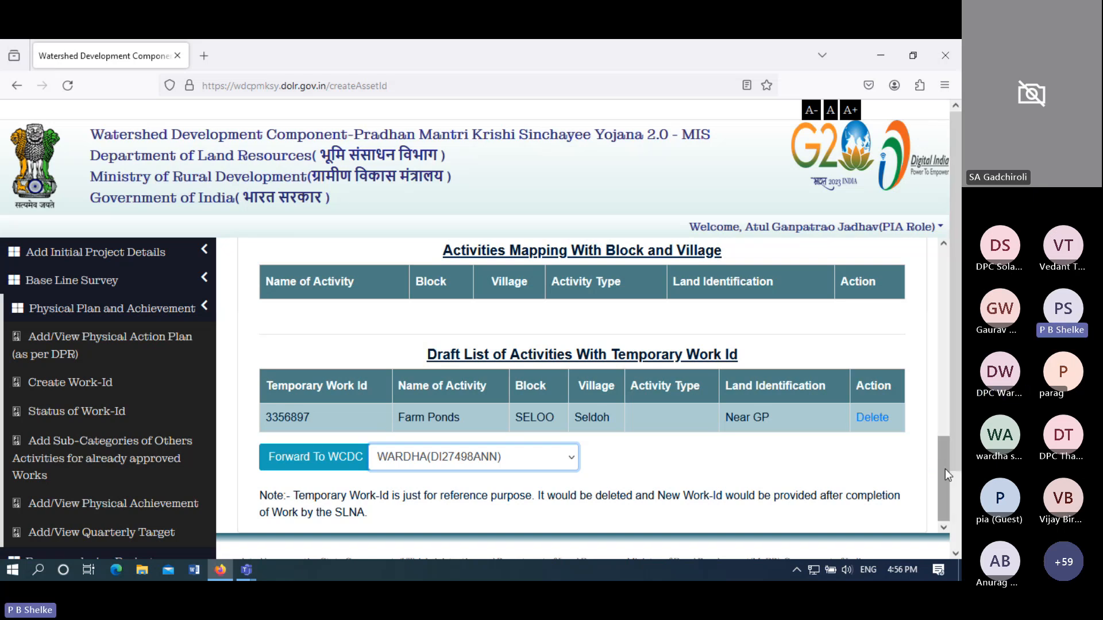
drag(946, 467, 936, 346)
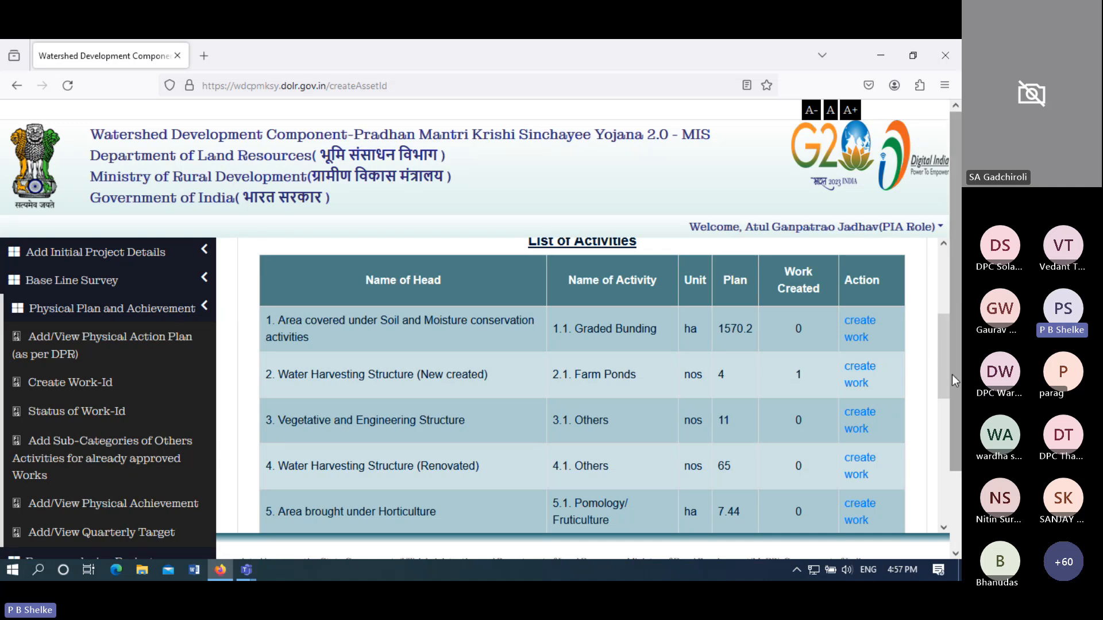
drag(946, 371, 947, 400)
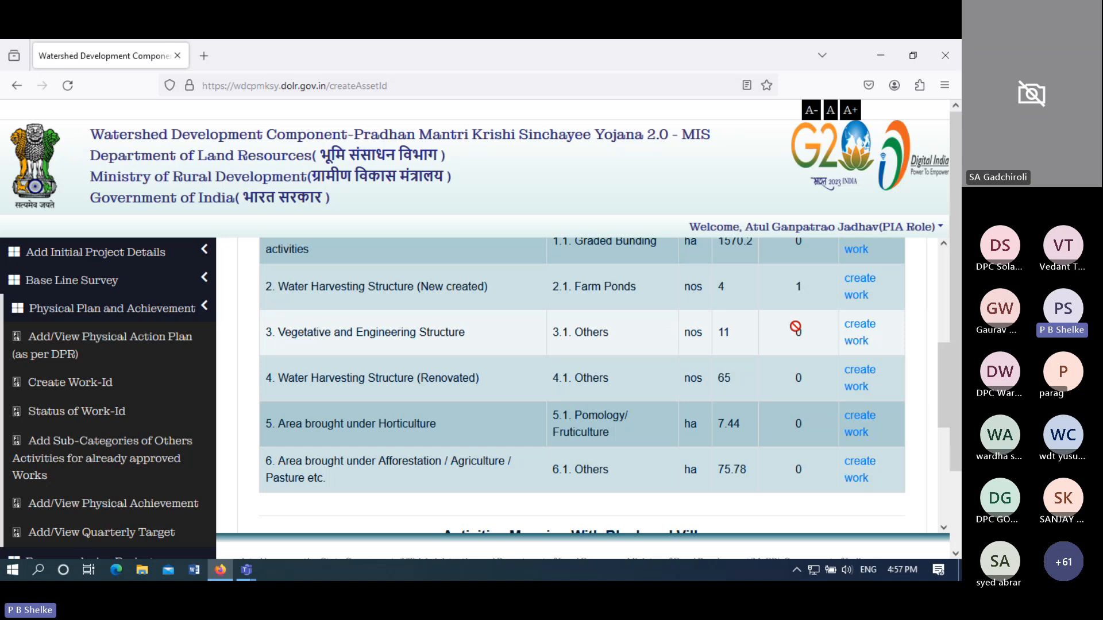
click(863, 333)
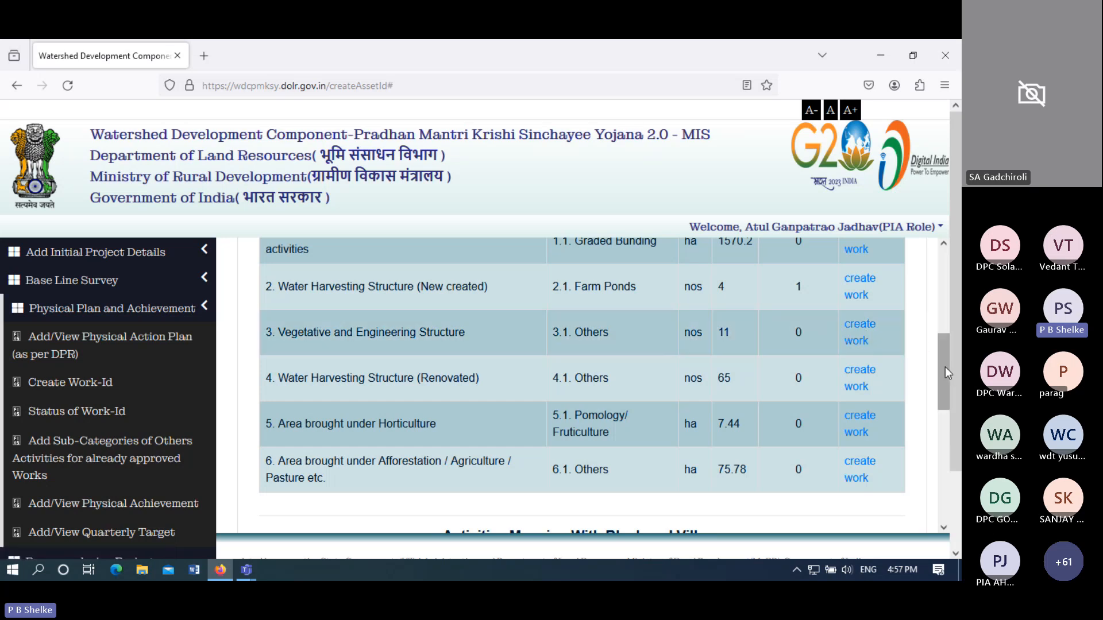
drag(946, 366, 939, 438)
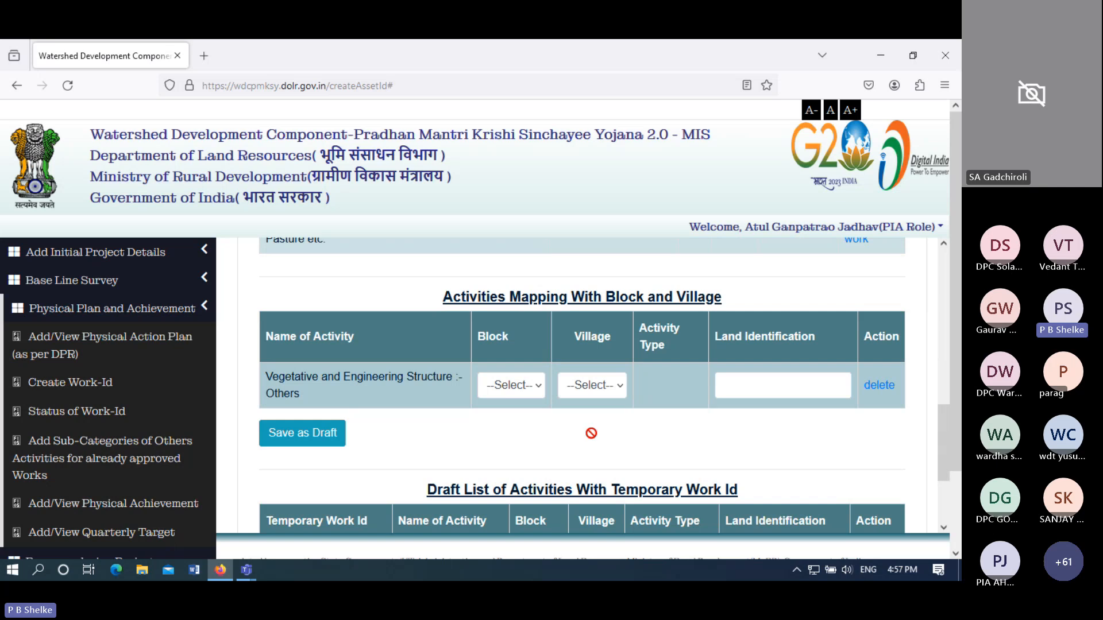
click(511, 386)
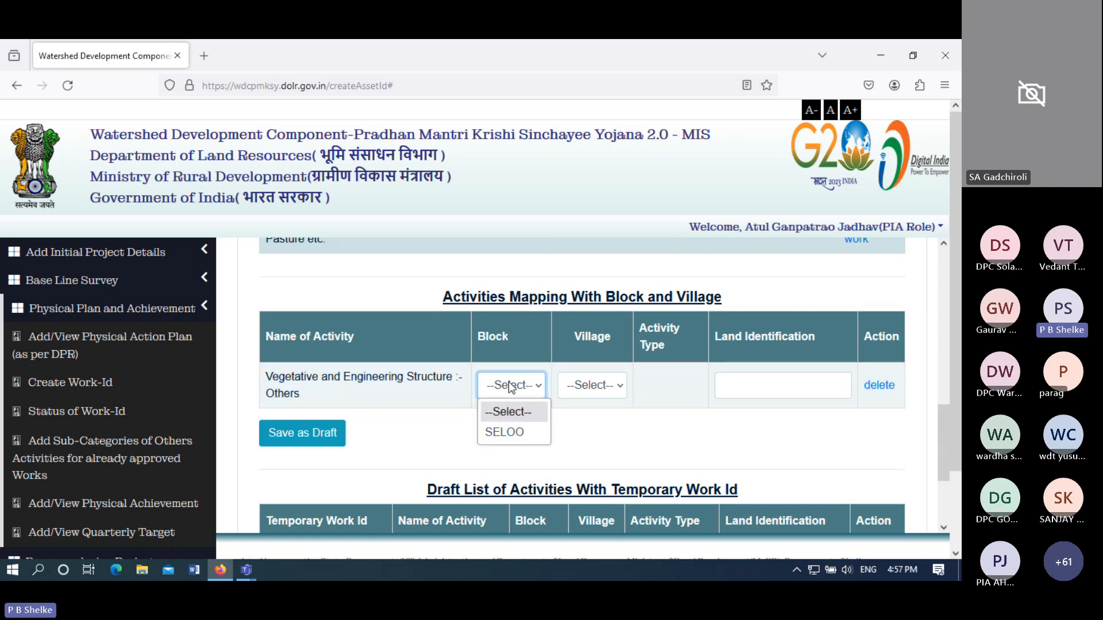
click(505, 432)
click(591, 396)
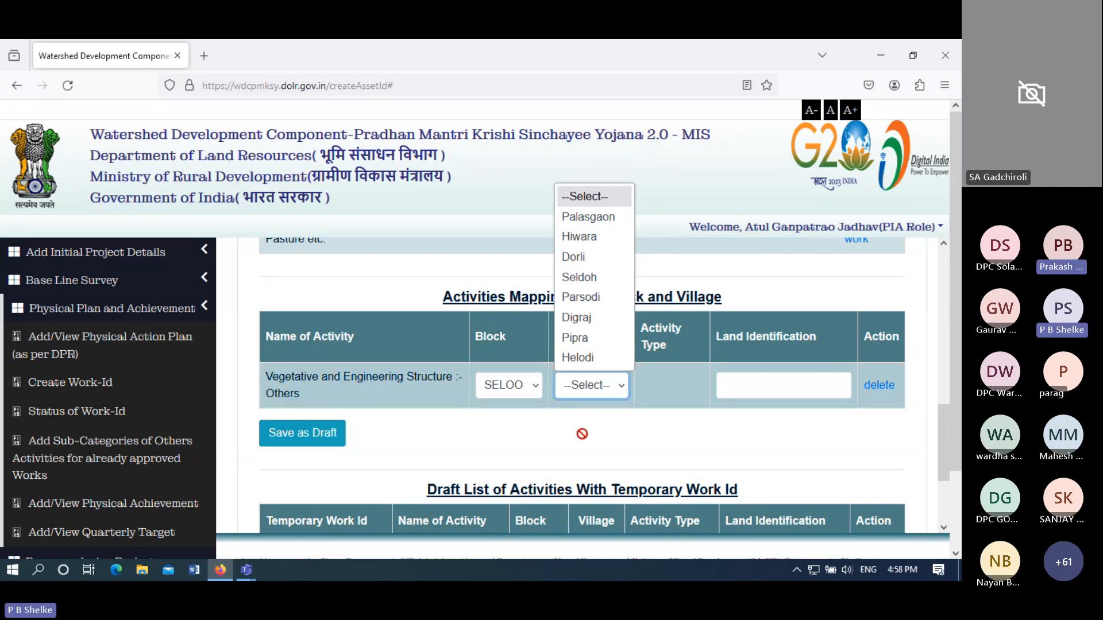
click(781, 424)
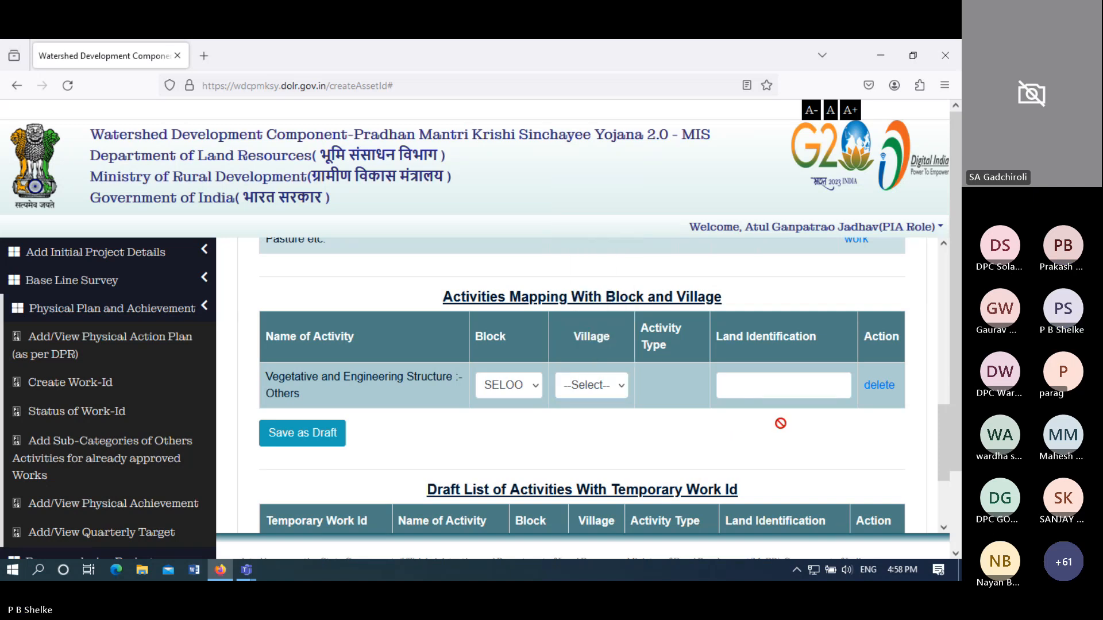
click(878, 388)
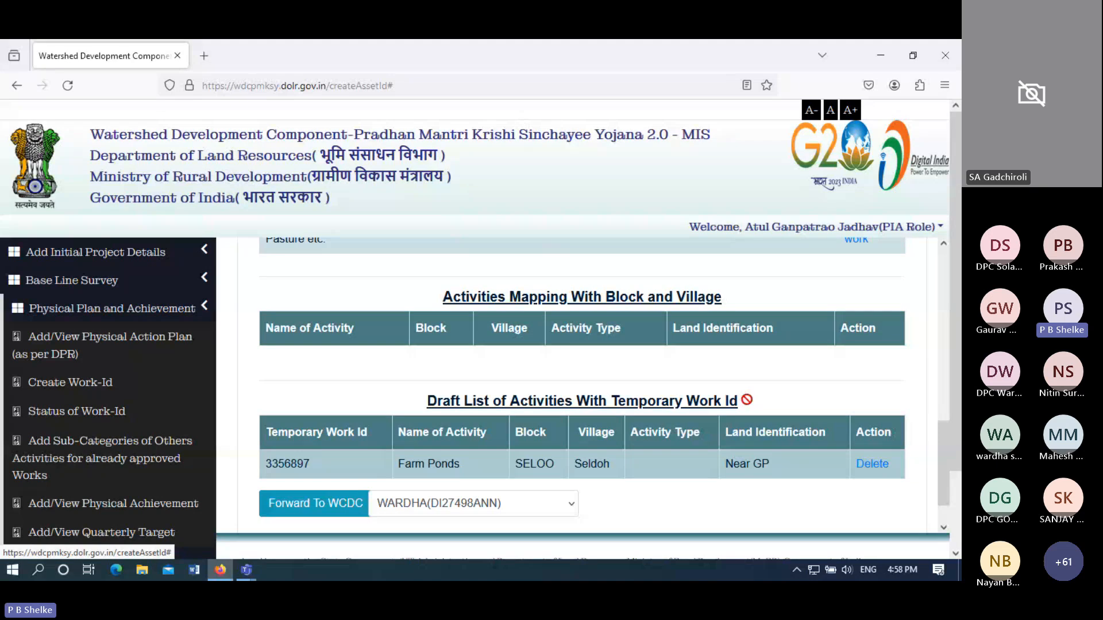
- Set the Graded Bunding row's block to SELOO and village to Palasgaon
drag(945, 460, 939, 346)
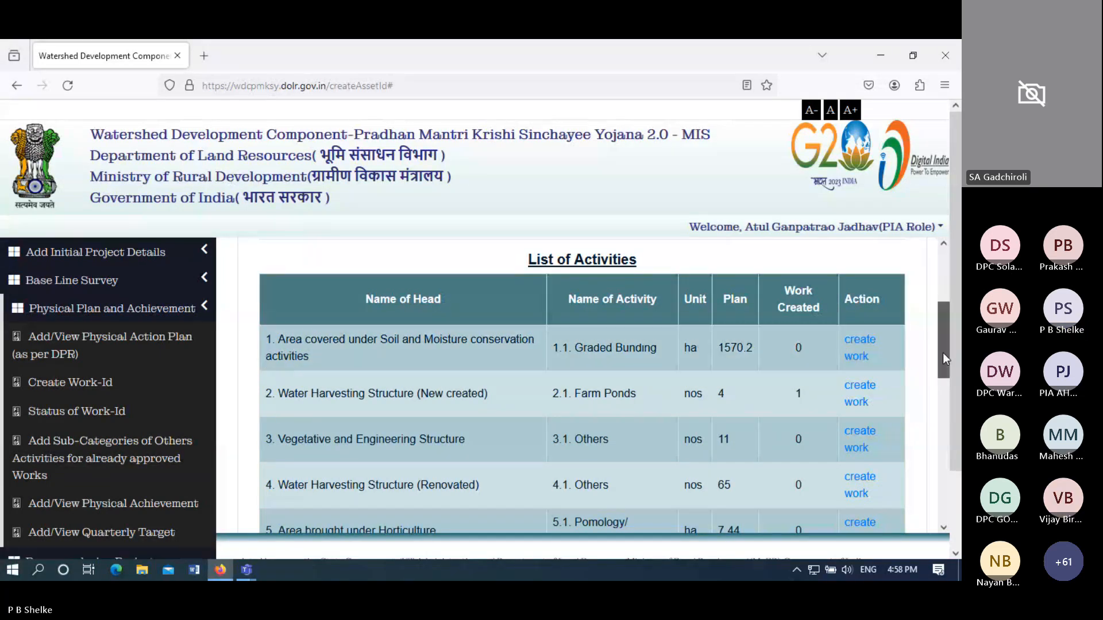
drag(943, 353, 933, 459)
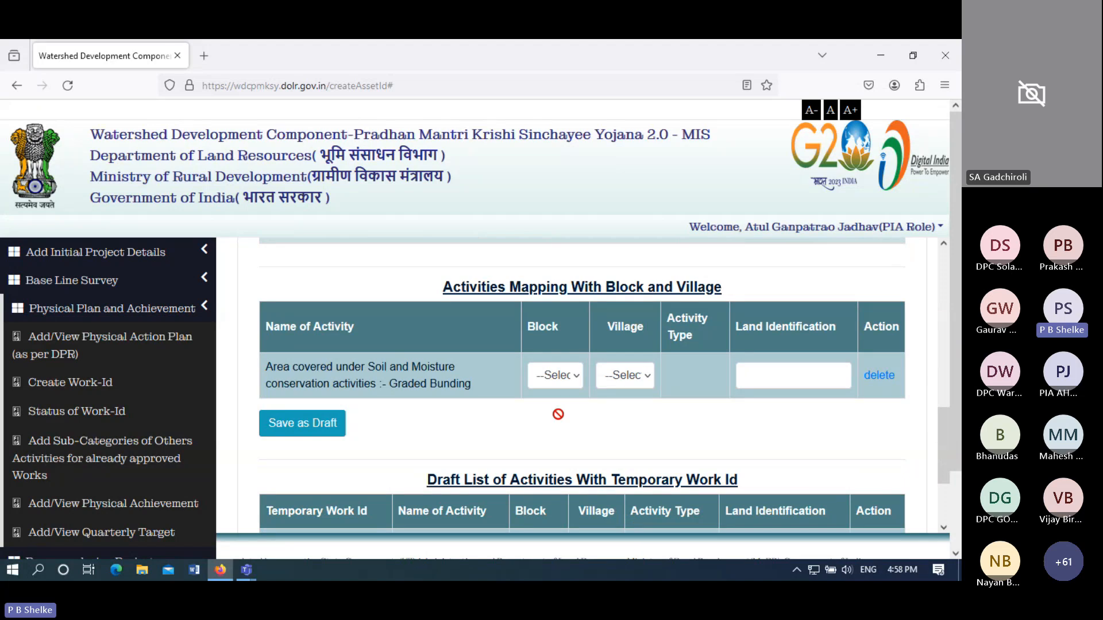
click(555, 376)
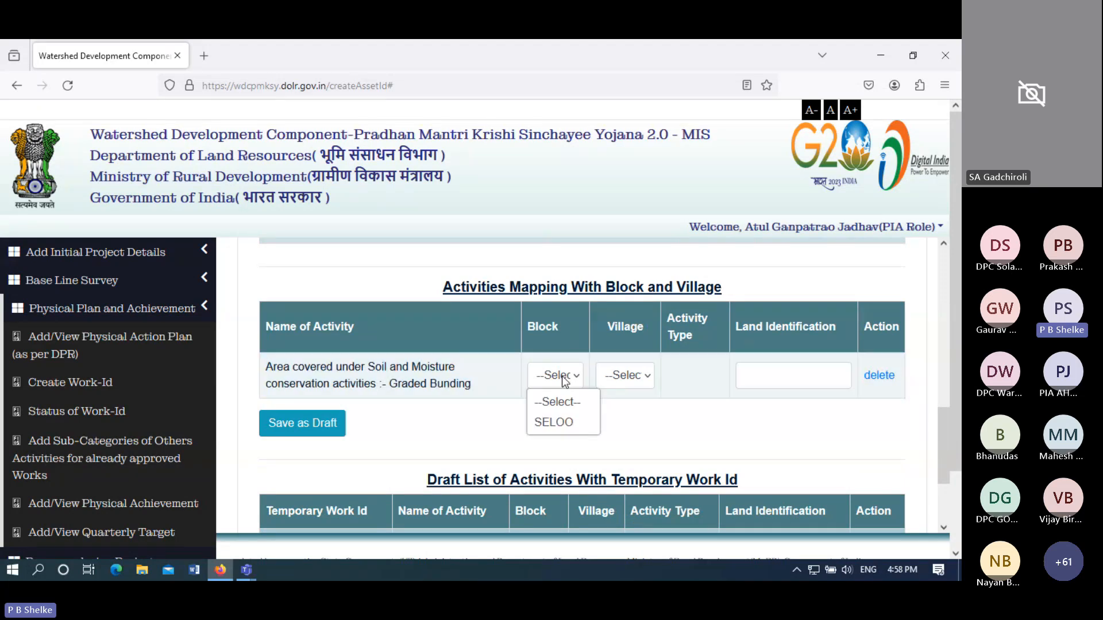
click(561, 420)
click(617, 379)
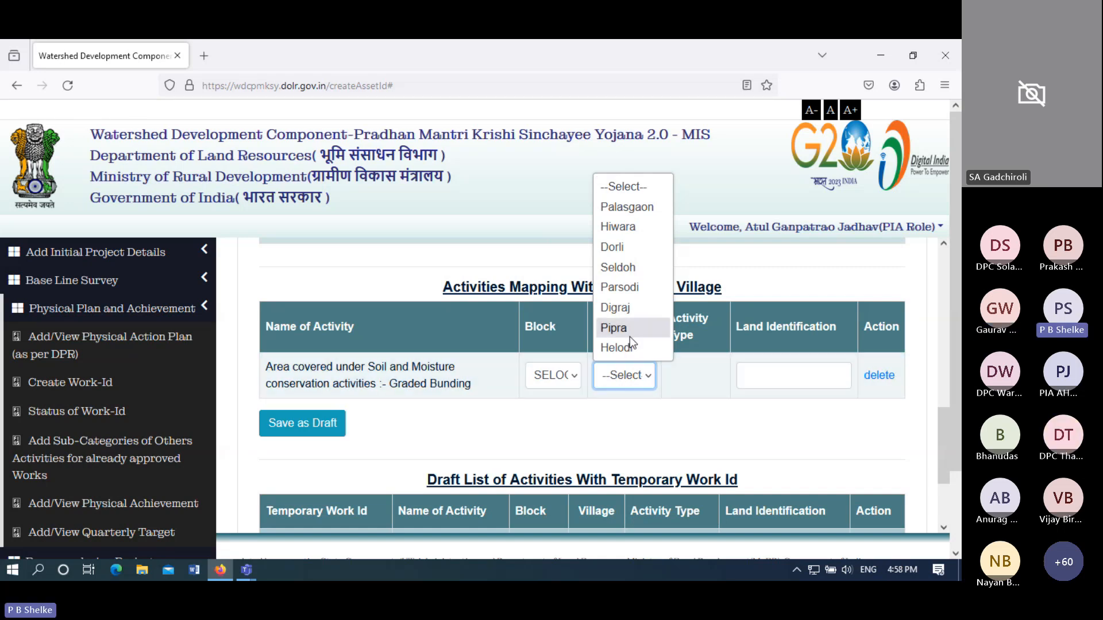
click(626, 208)
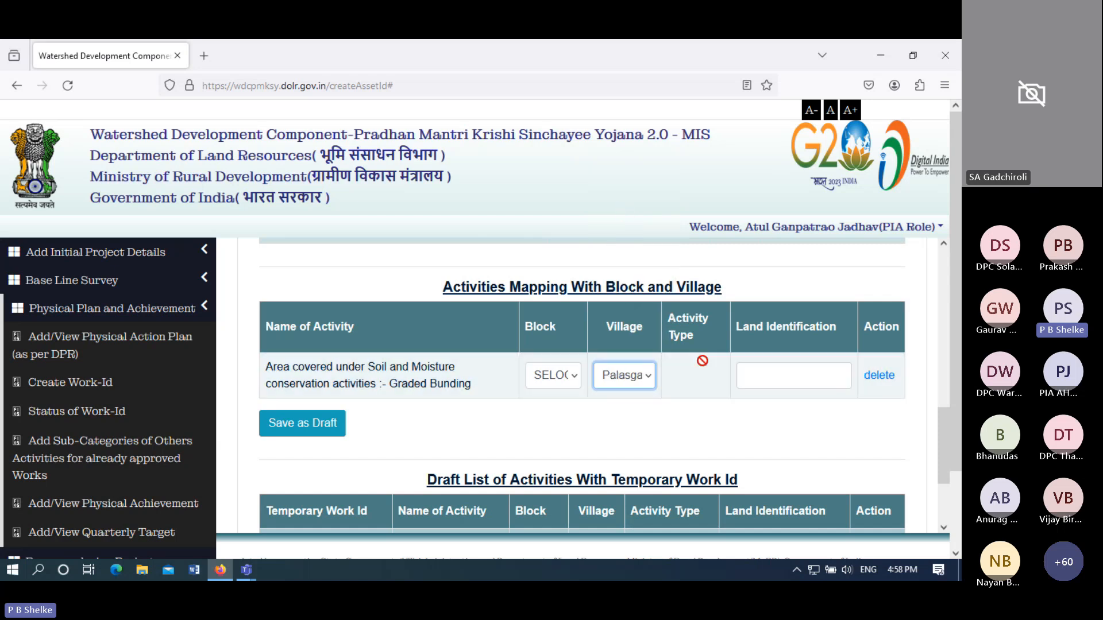
- Enter 'Near GP' as land identification and save the Graded Bunding work as a draft
click(764, 373)
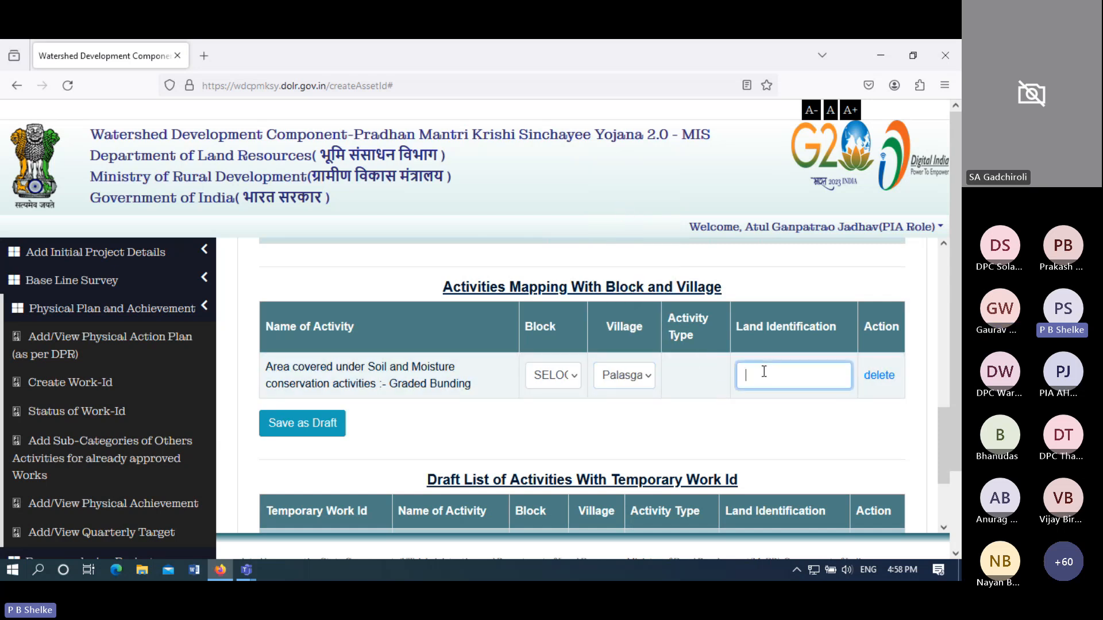
text(Near GP)
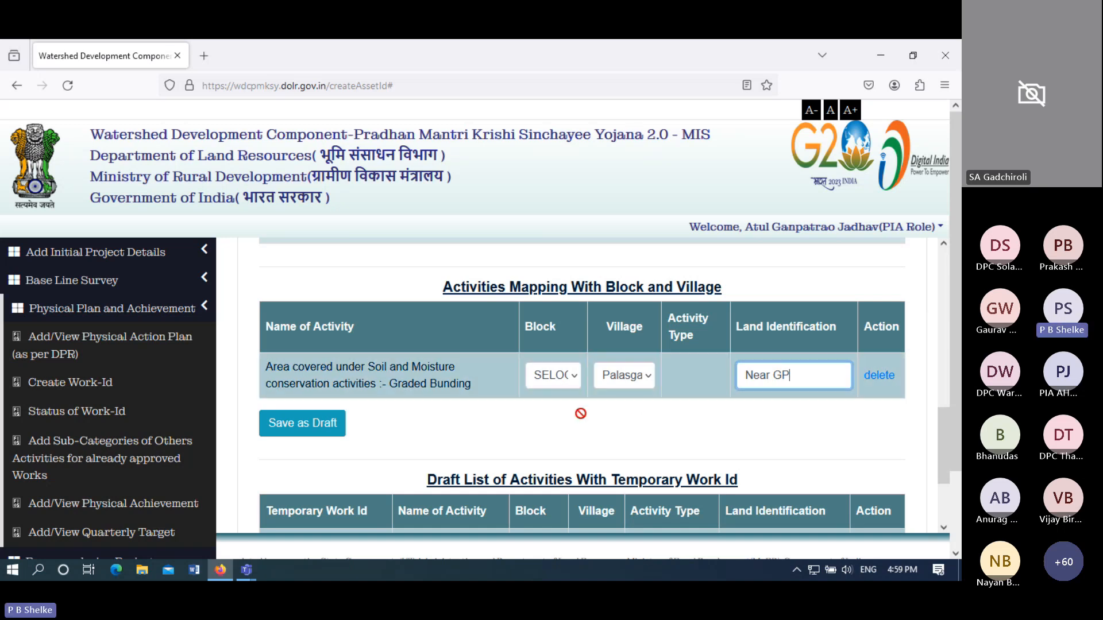
click(284, 432)
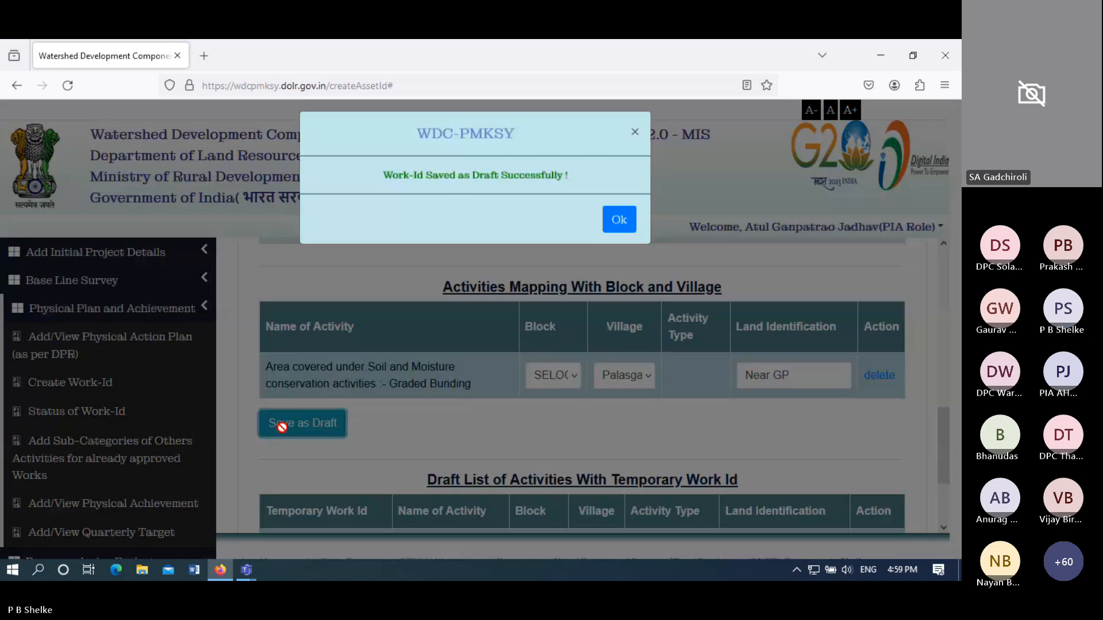
click(631, 238)
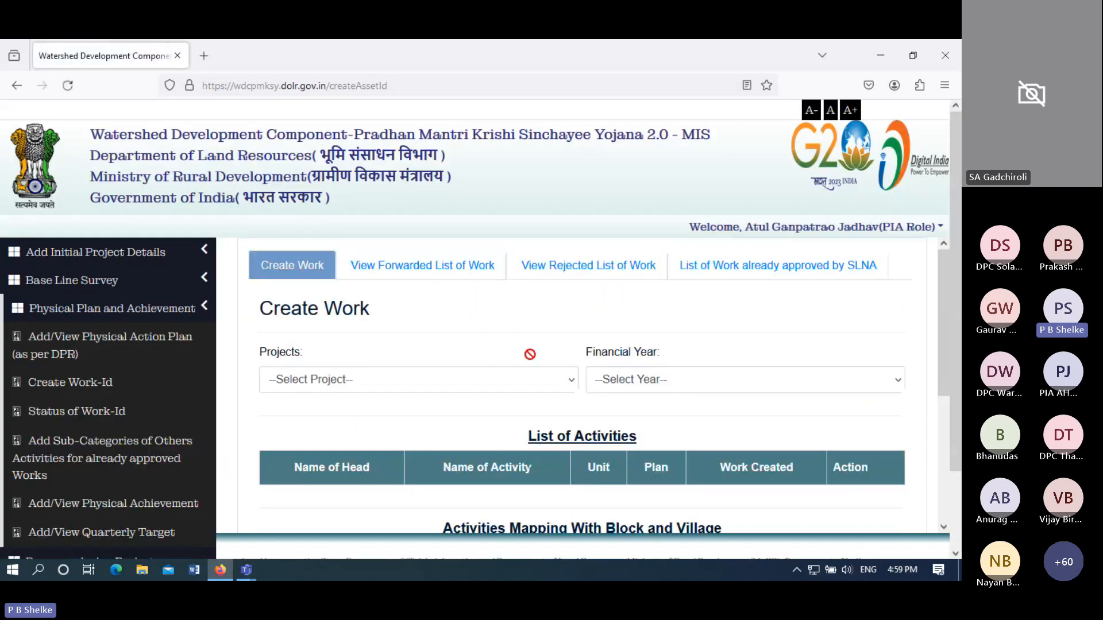
click(512, 383)
click(450, 428)
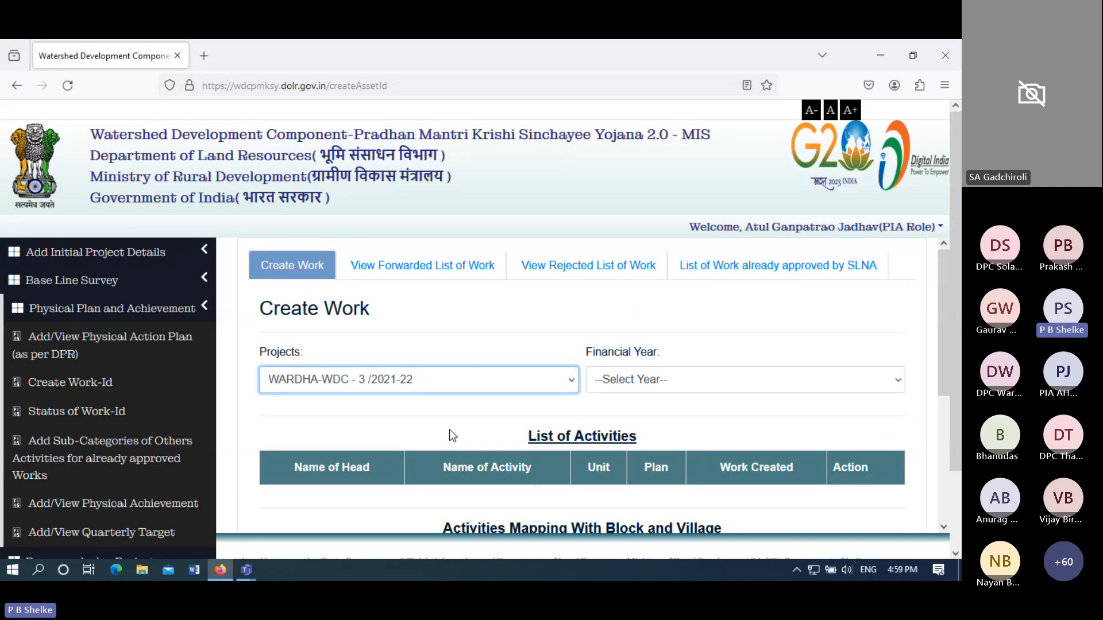
click(617, 389)
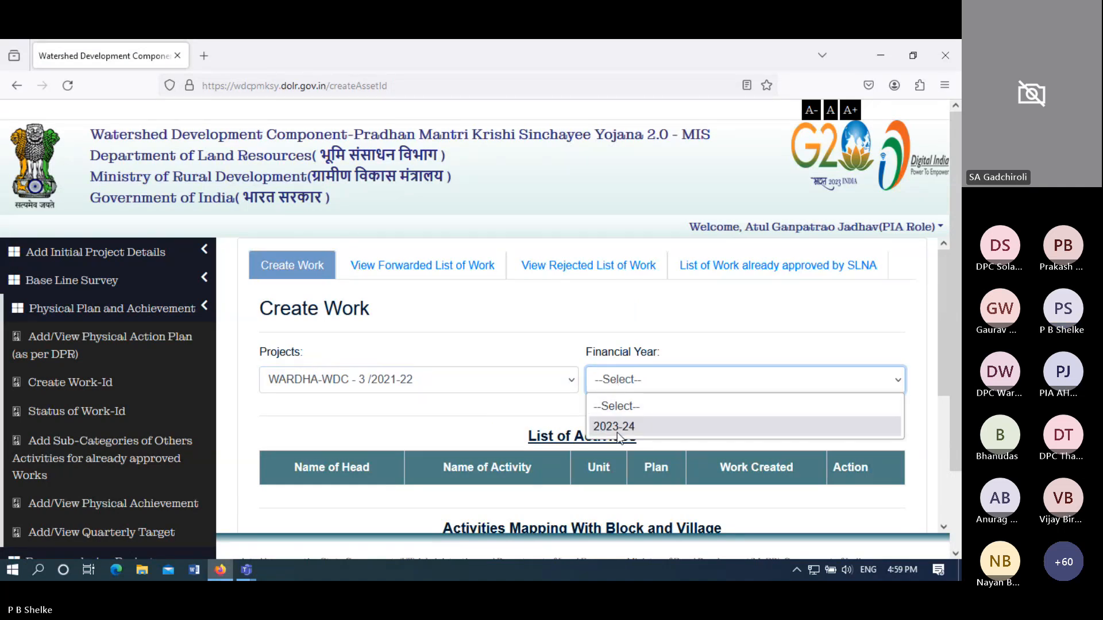
click(620, 425)
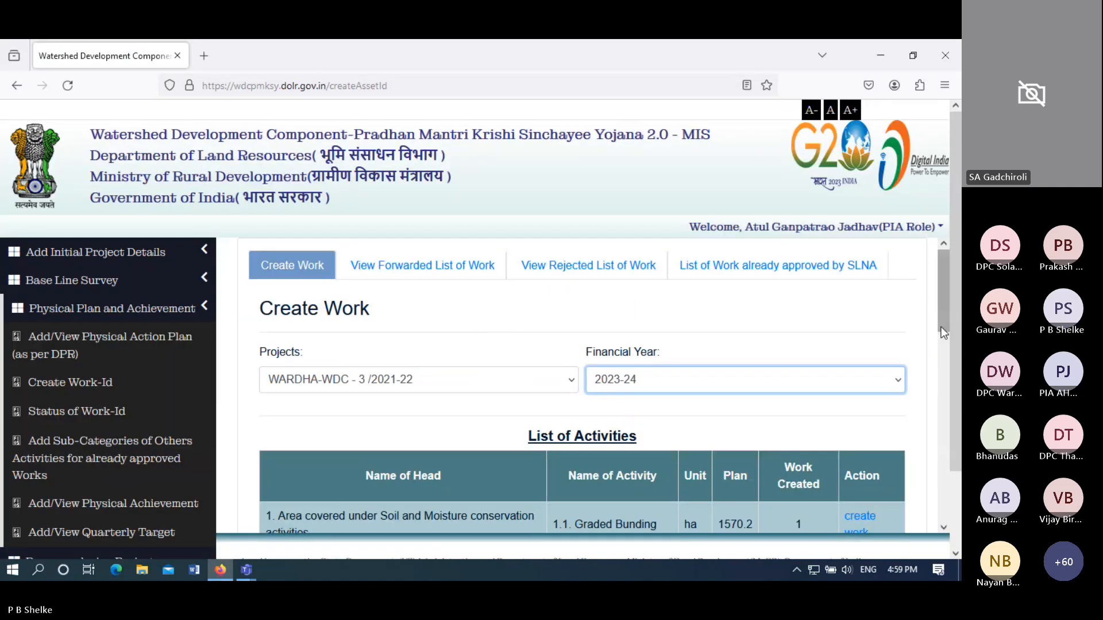
drag(942, 320, 938, 392)
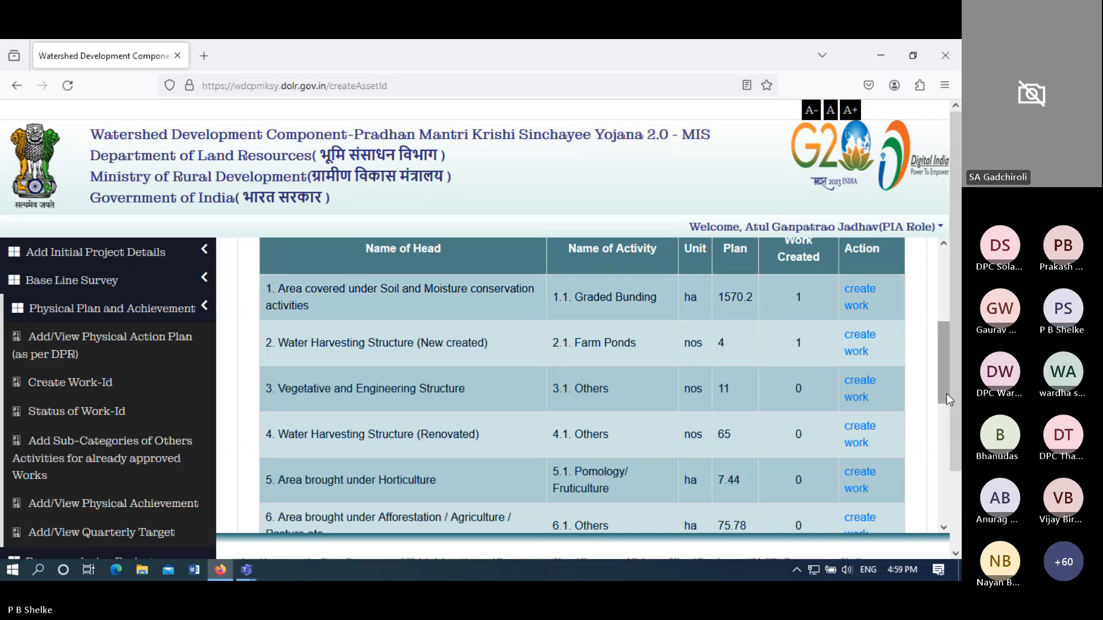
drag(946, 394, 939, 507)
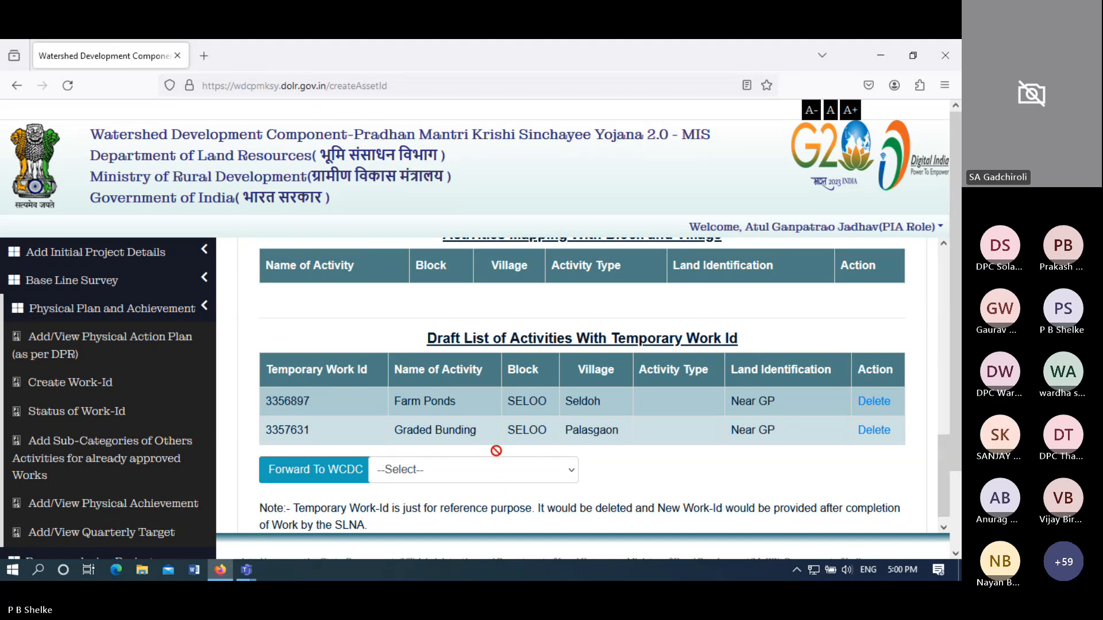
- Forward the Farm Ponds and Graded Bunding drafts to the WARDHA WCDC and confirm success
click(495, 470)
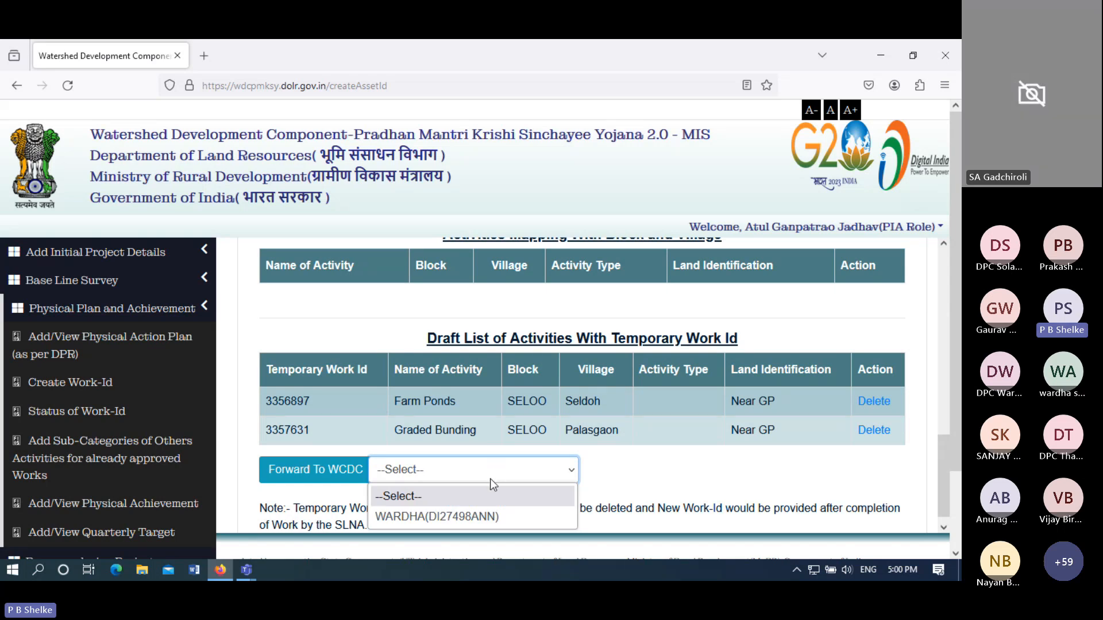
click(484, 516)
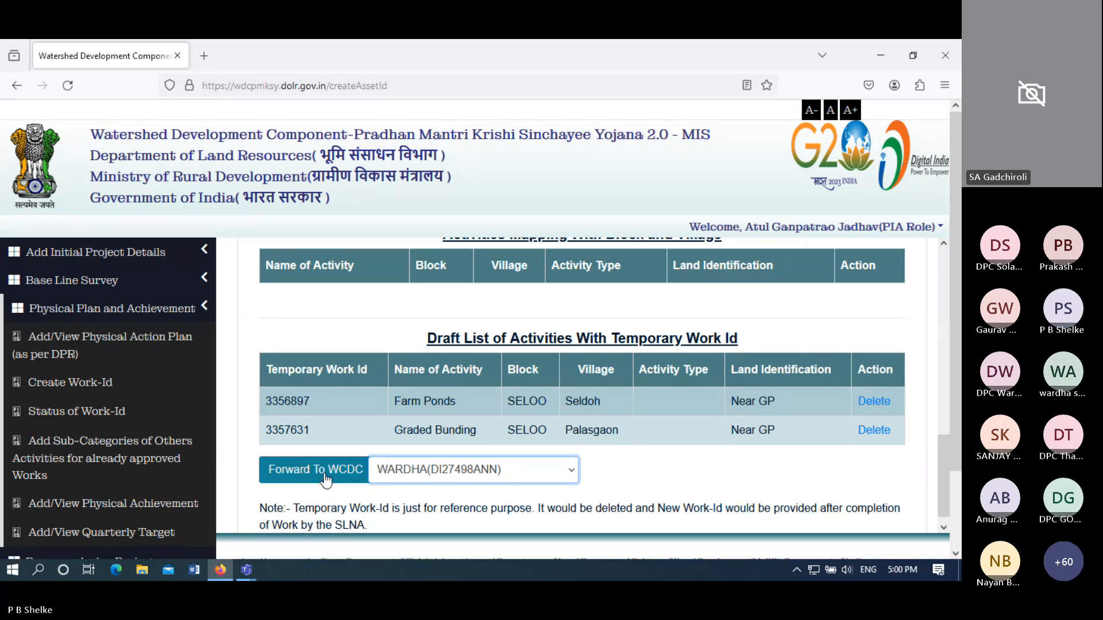
click(326, 480)
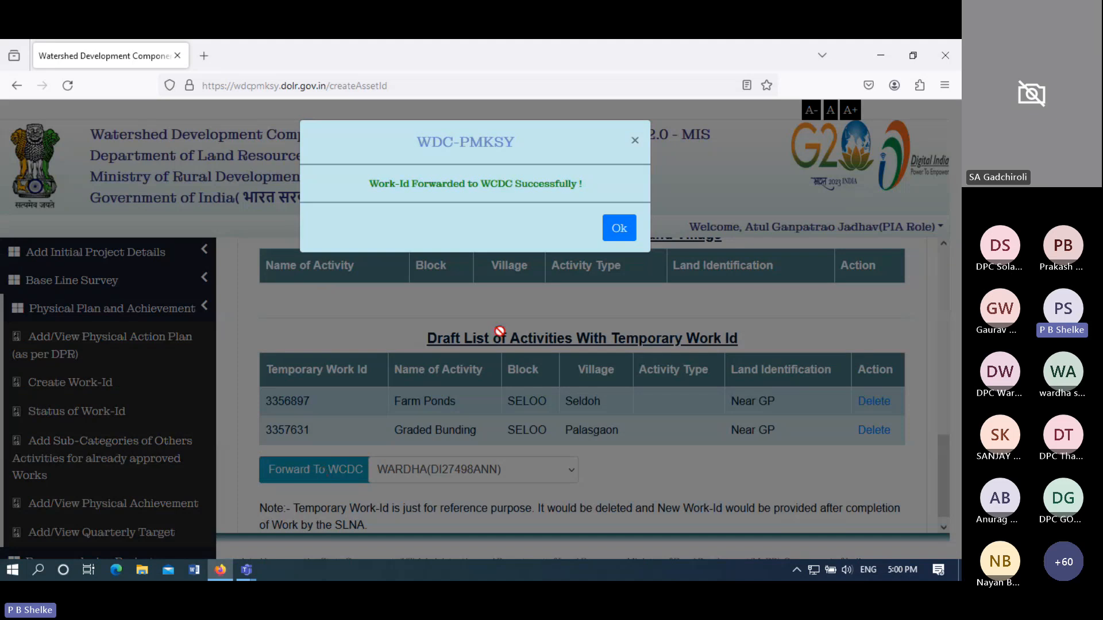
click(623, 225)
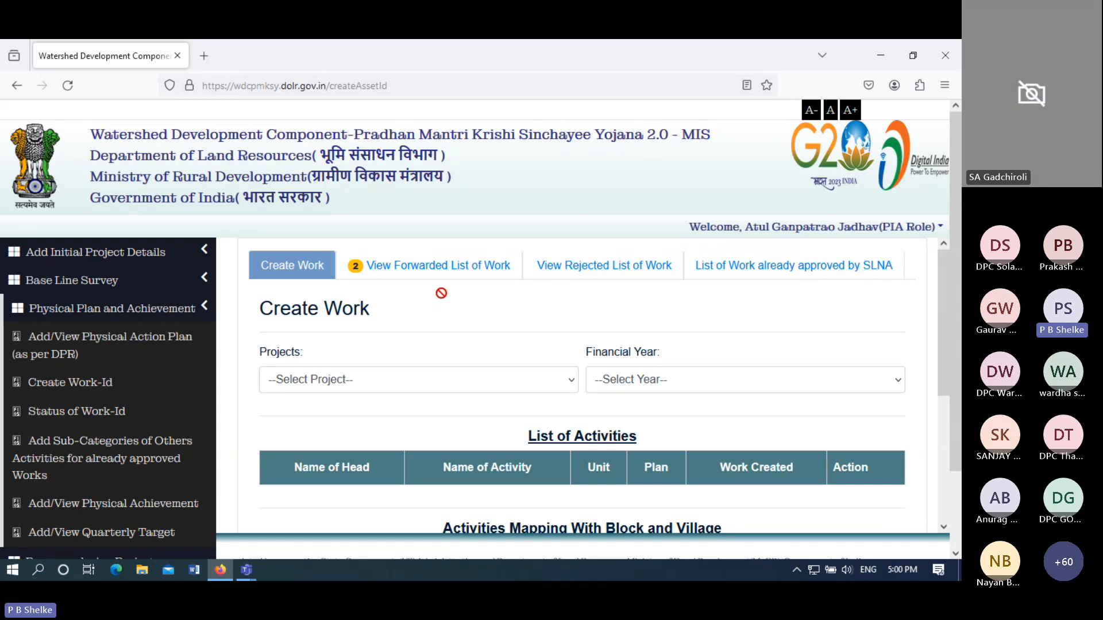
- View the Forwarded List of Work, confirming Farm Ponds and Graded Bunding sit with the WCDC
click(411, 274)
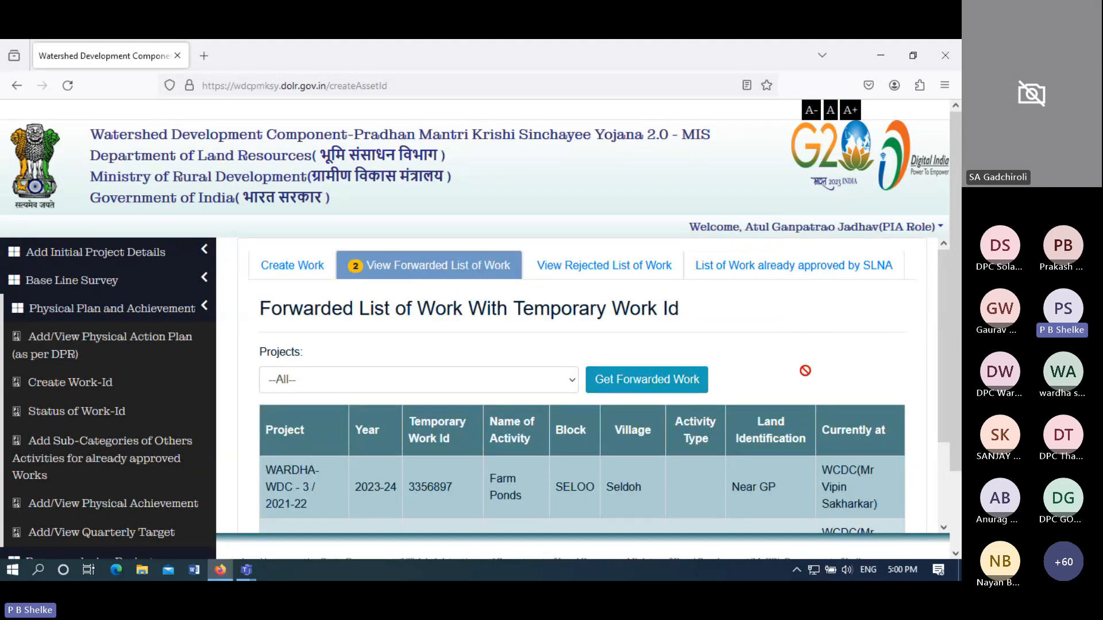
drag(946, 368, 935, 461)
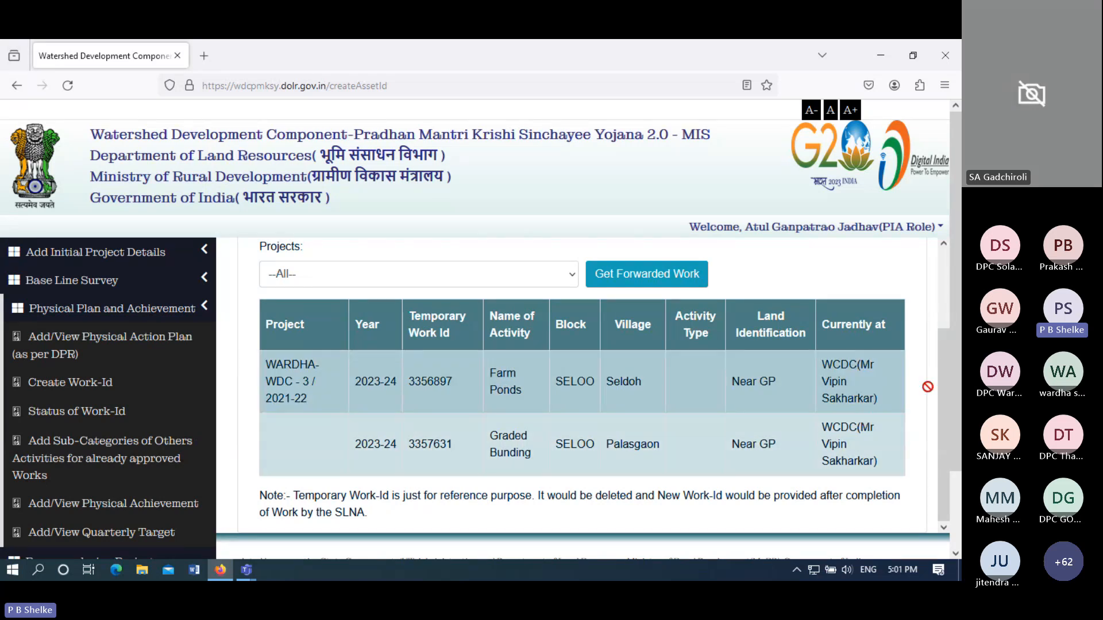
drag(943, 396, 948, 311)
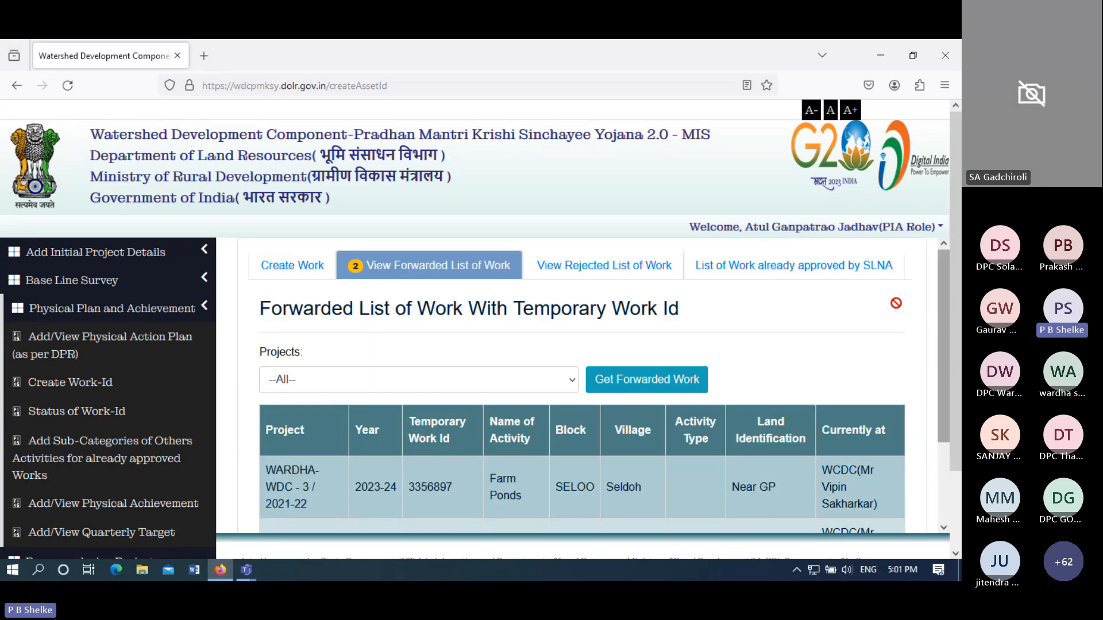
click(611, 274)
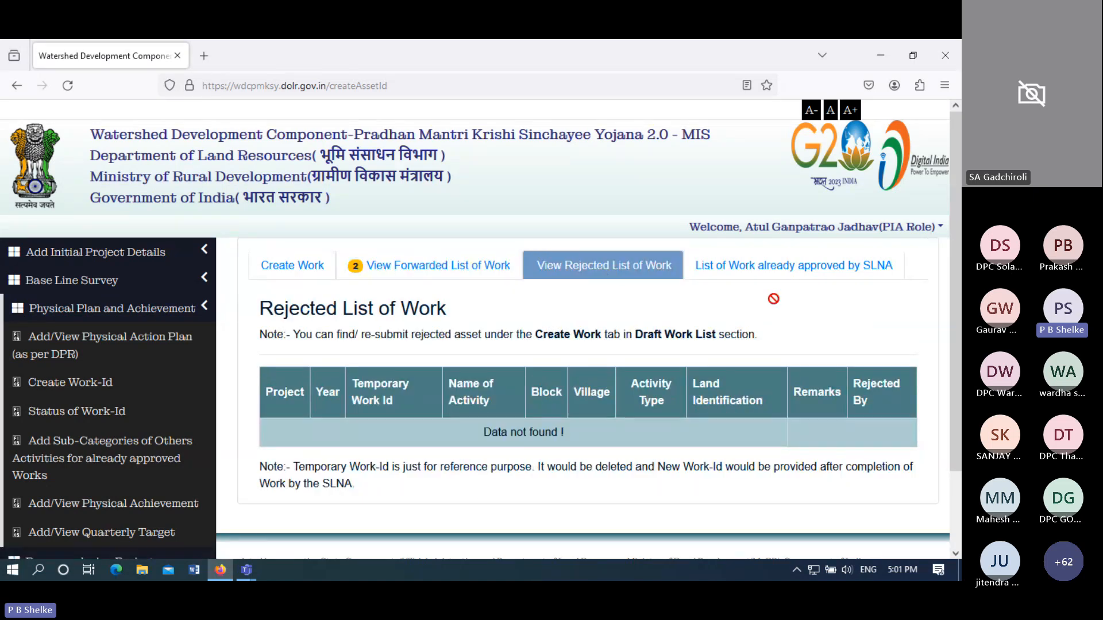
click(779, 275)
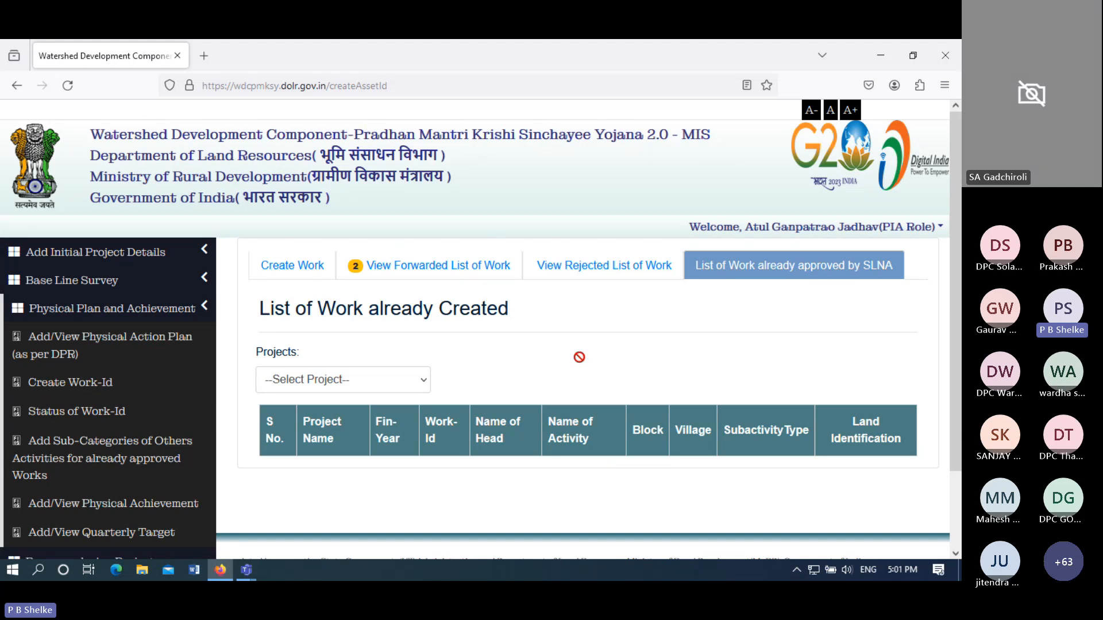
click(441, 277)
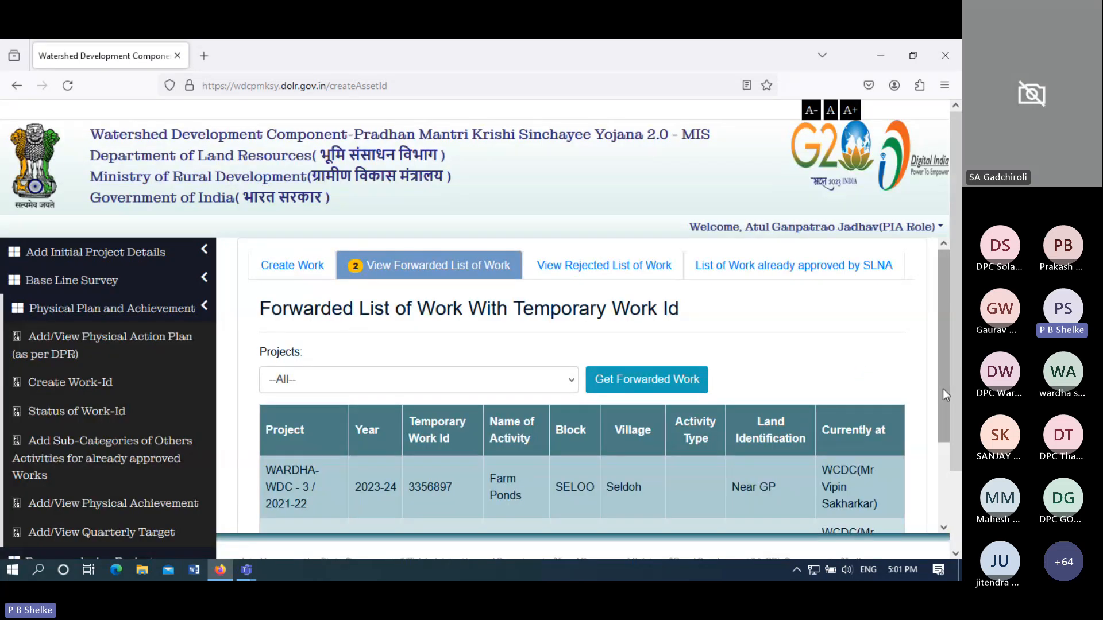
drag(942, 388, 940, 474)
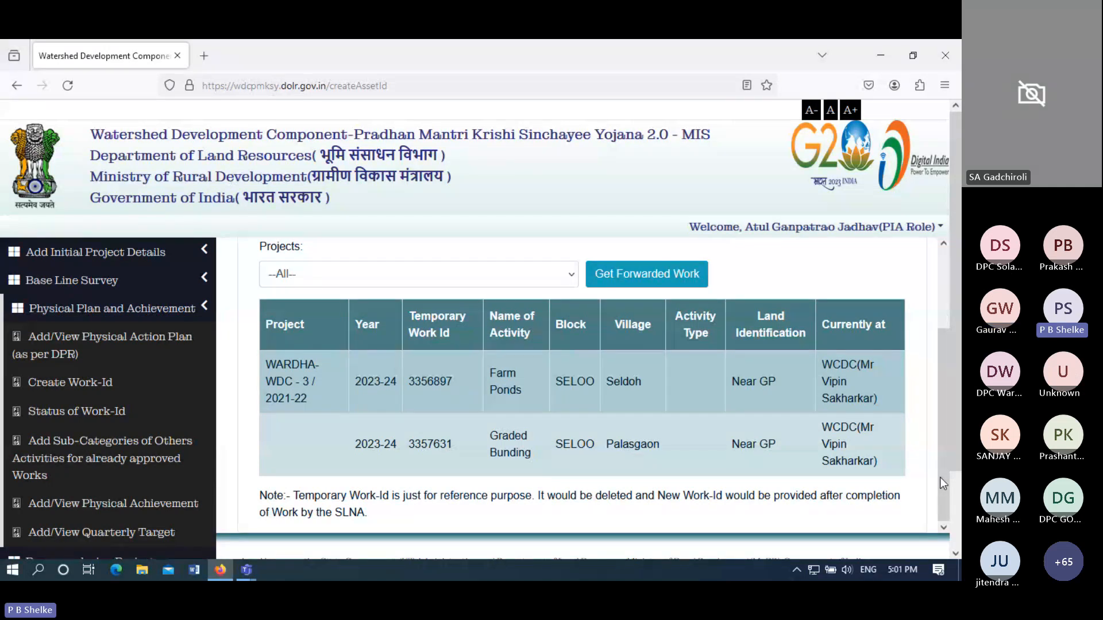
drag(943, 426, 935, 330)
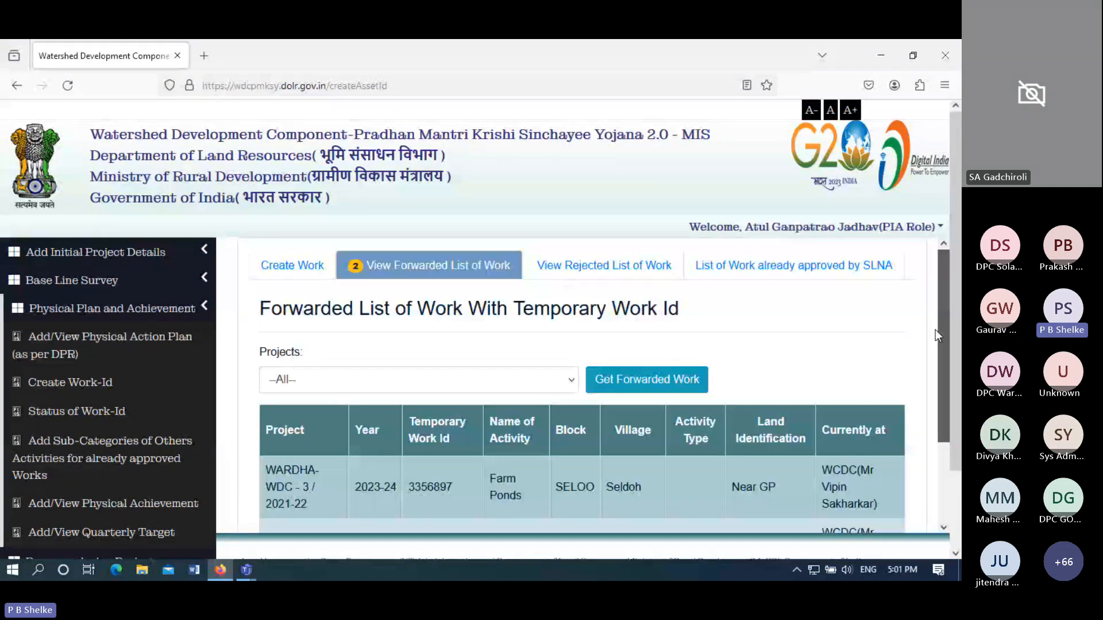
- Log out of the PIA account and go to the portal's home page
click(934, 234)
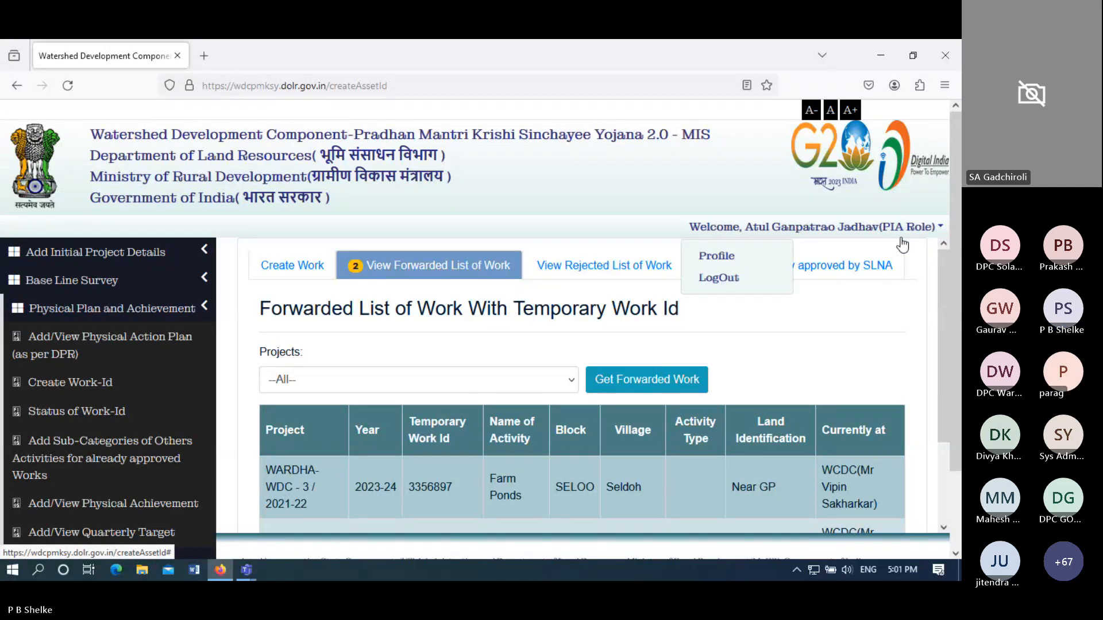
click(747, 284)
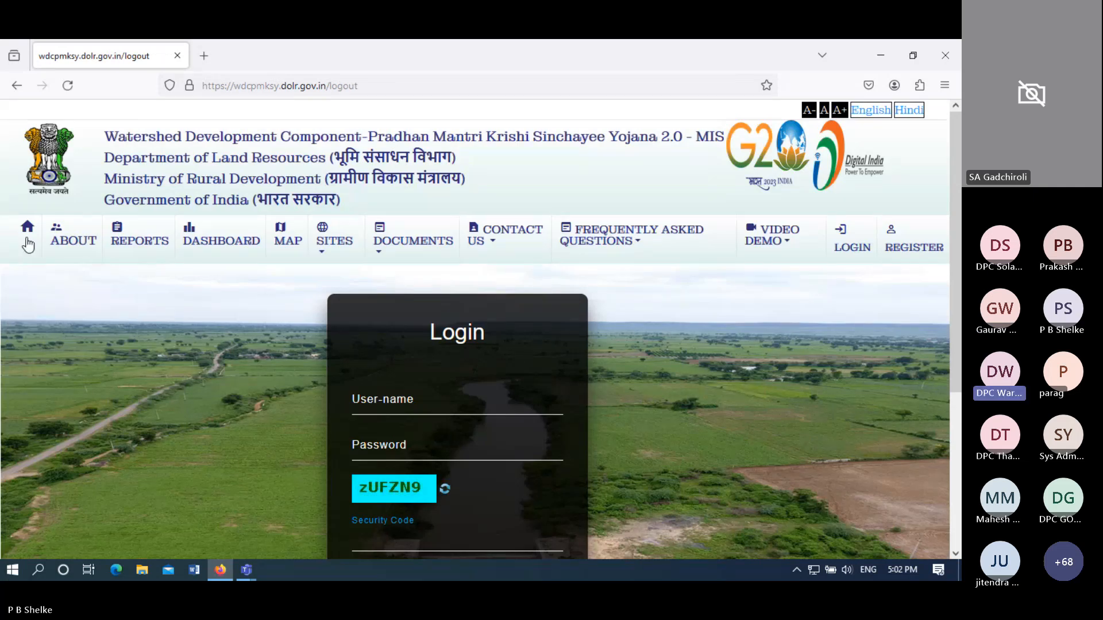
click(27, 236)
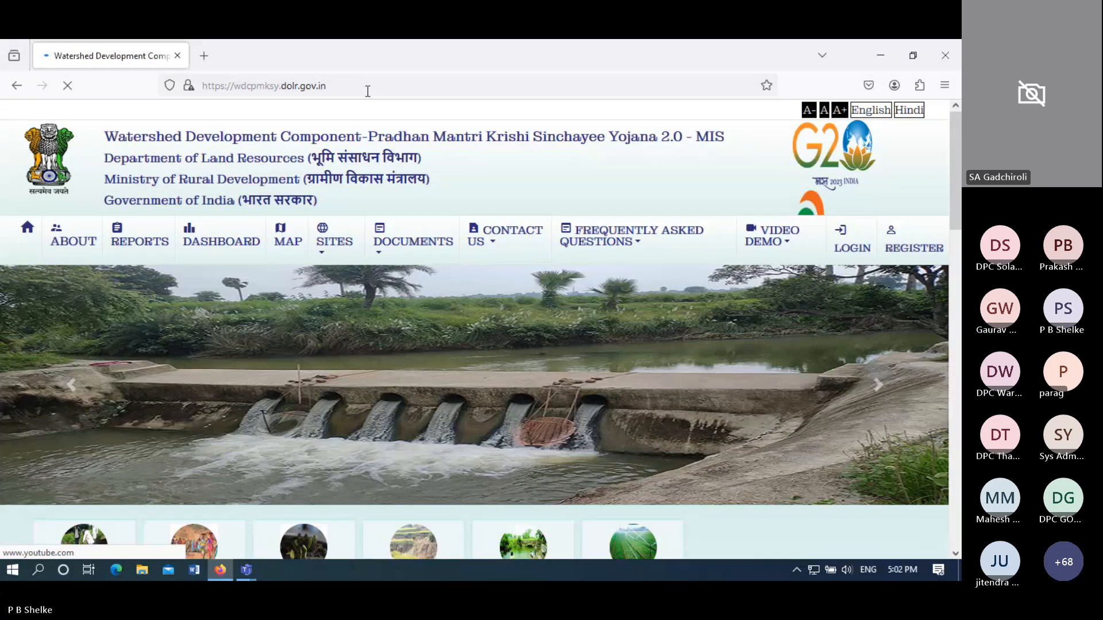
- Reload the wdcpmksy.dolr.gov.in home page from the address bar
click(368, 90)
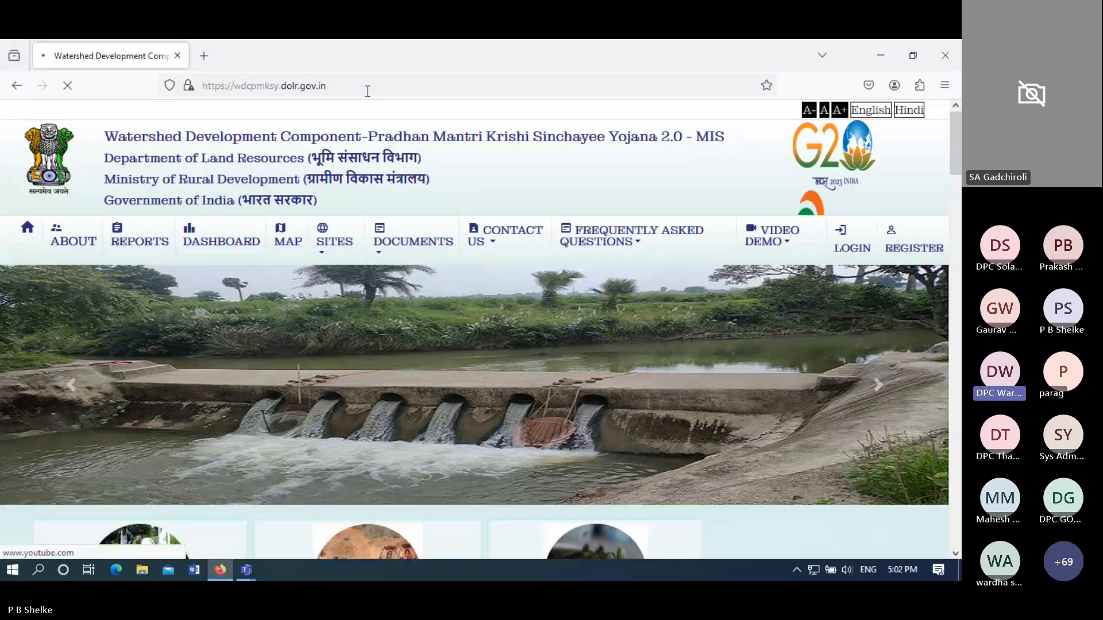
click(368, 91)
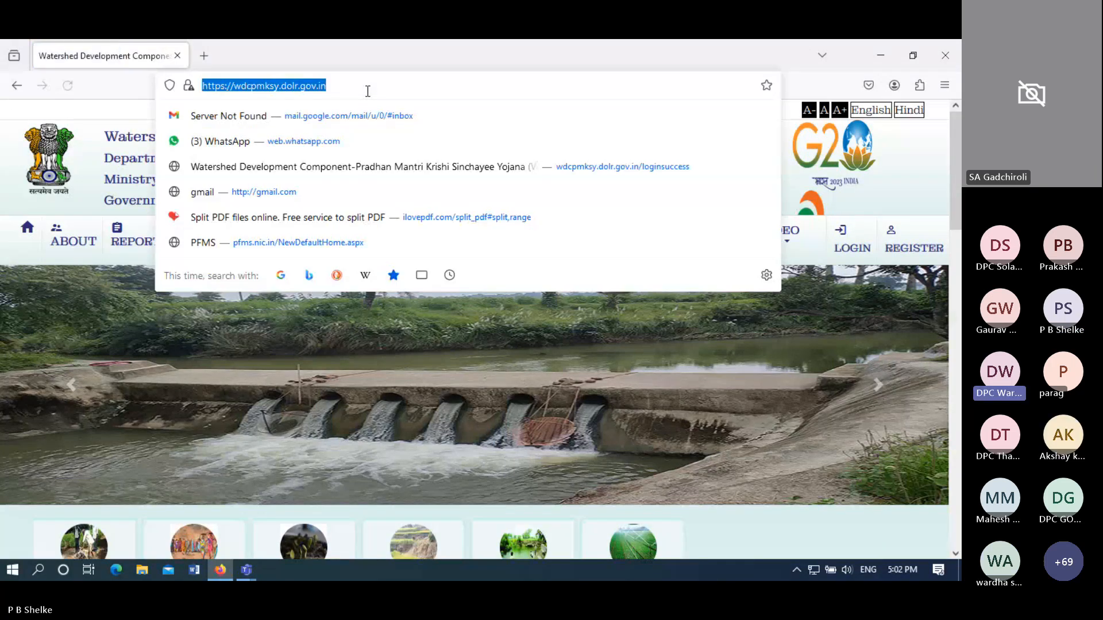
key(Return)
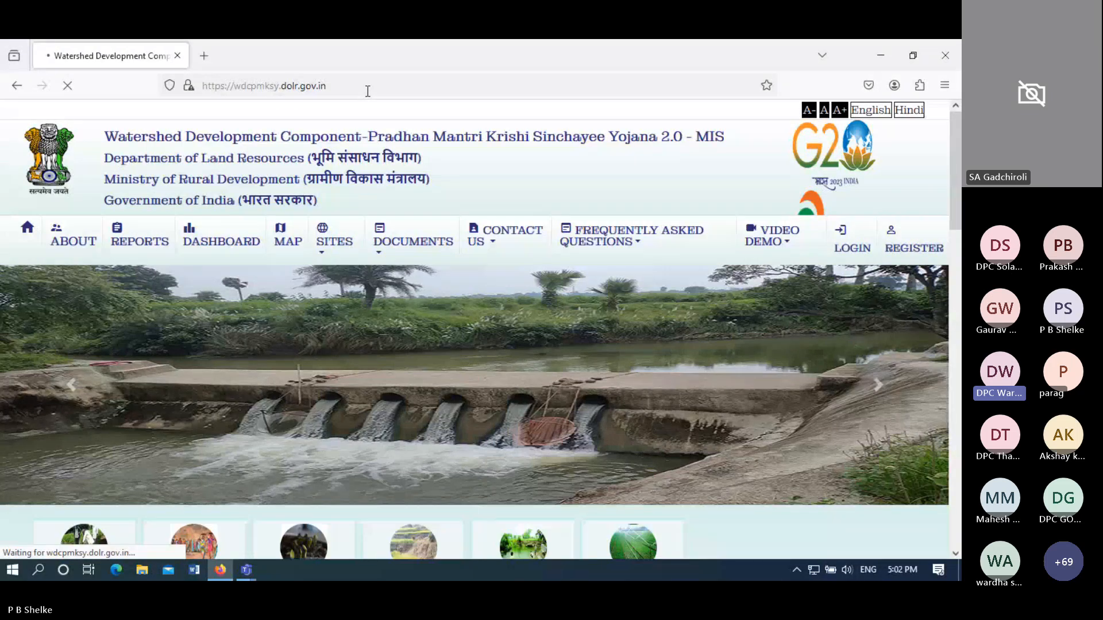
click(368, 90)
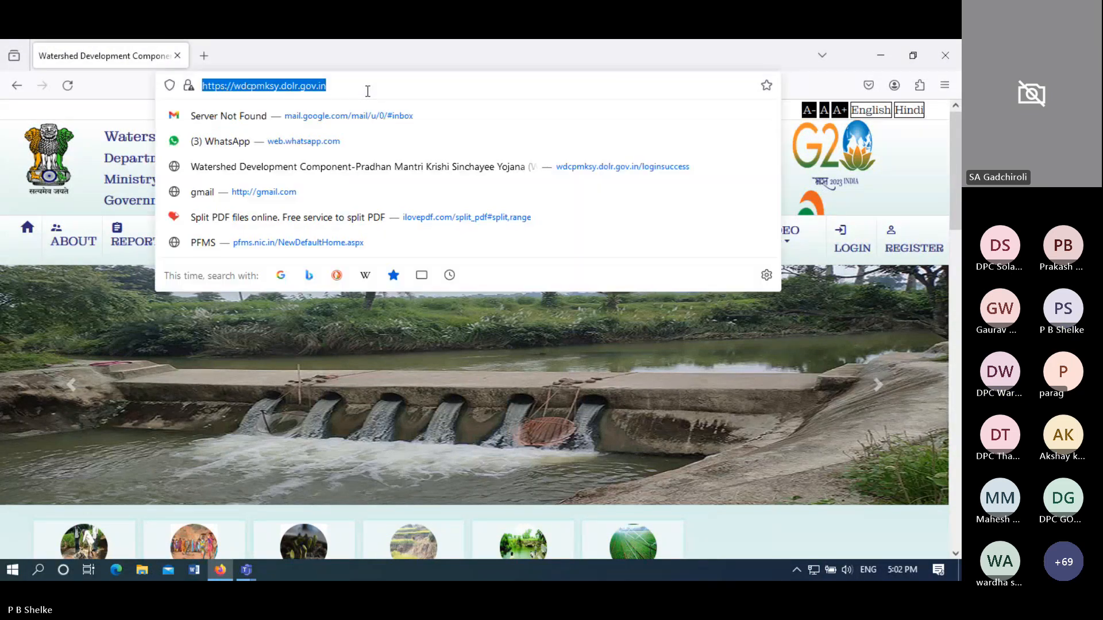
key(Return)
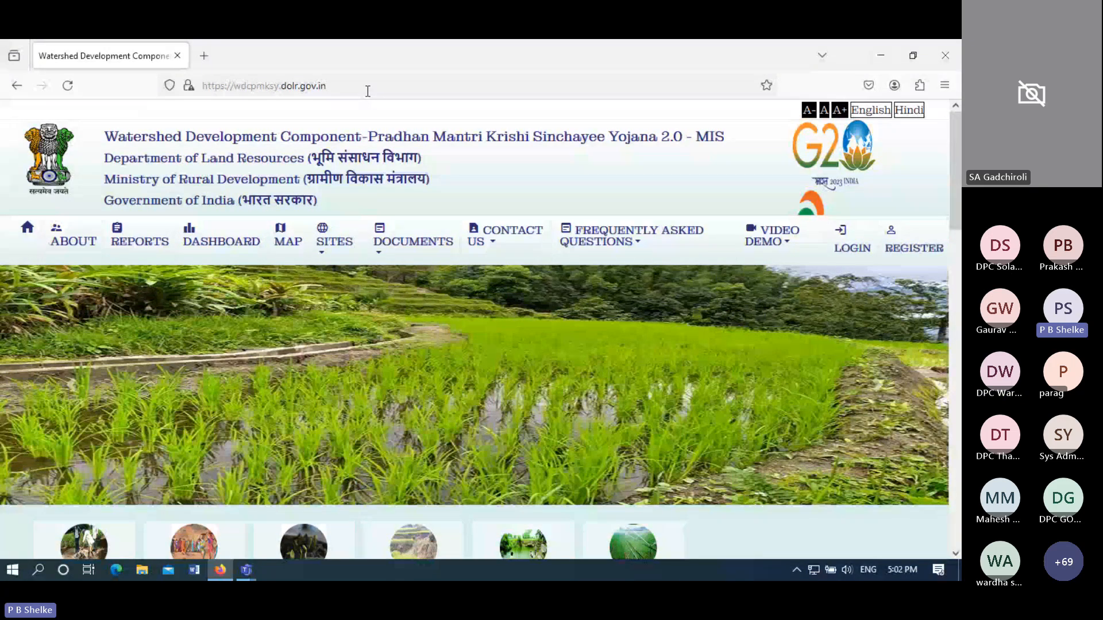
click(367, 91)
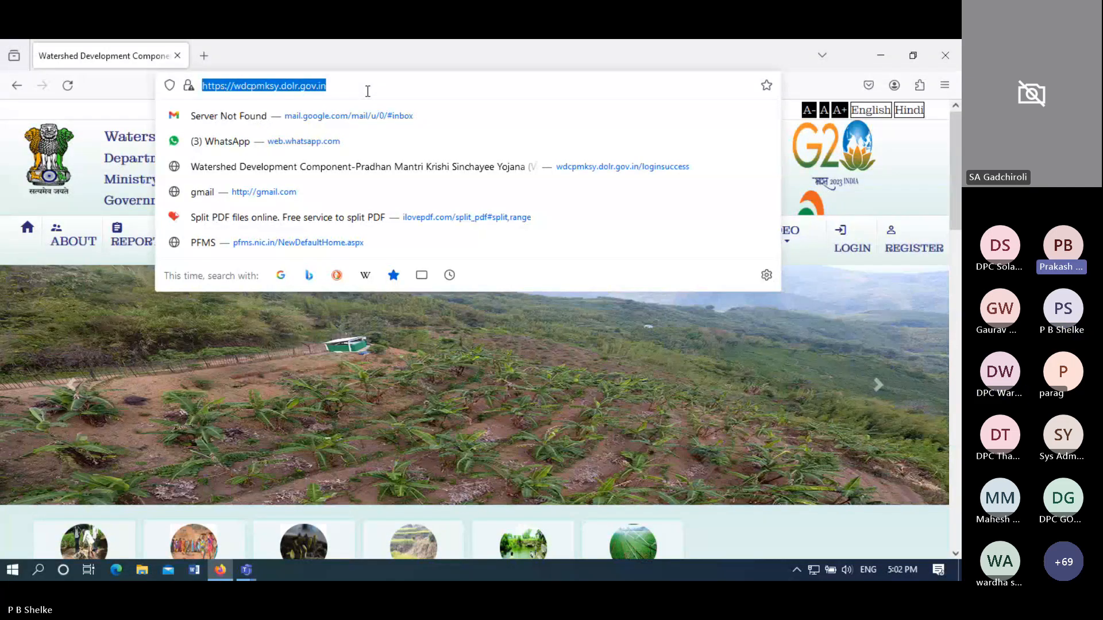
key(Return)
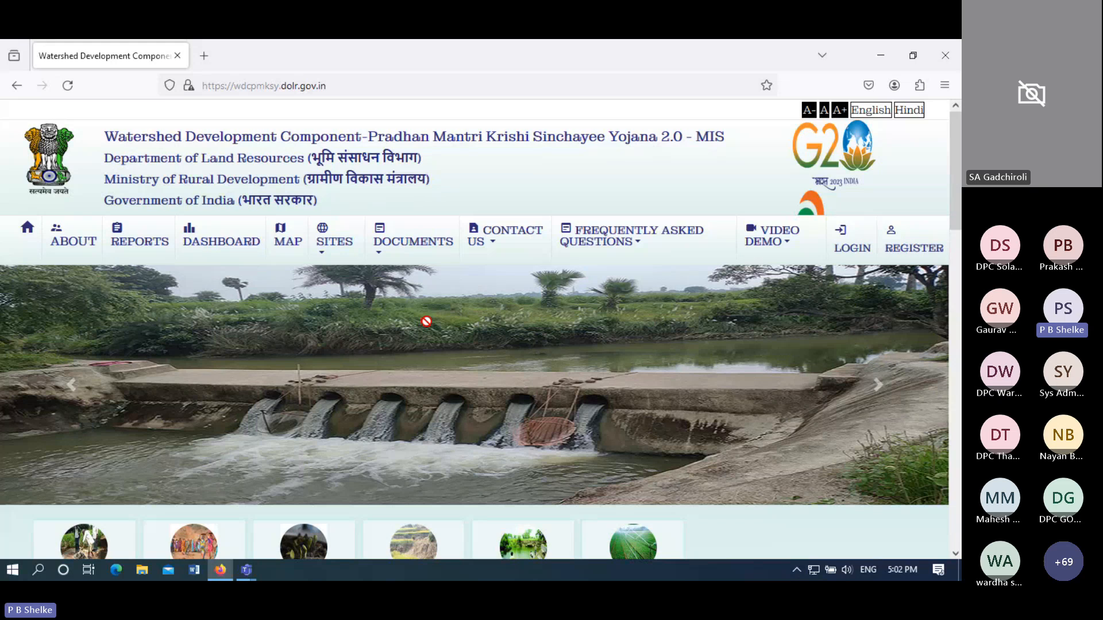
- Log in with the WCDC account's user name, password and security code to reach the Wardha profile
click(848, 249)
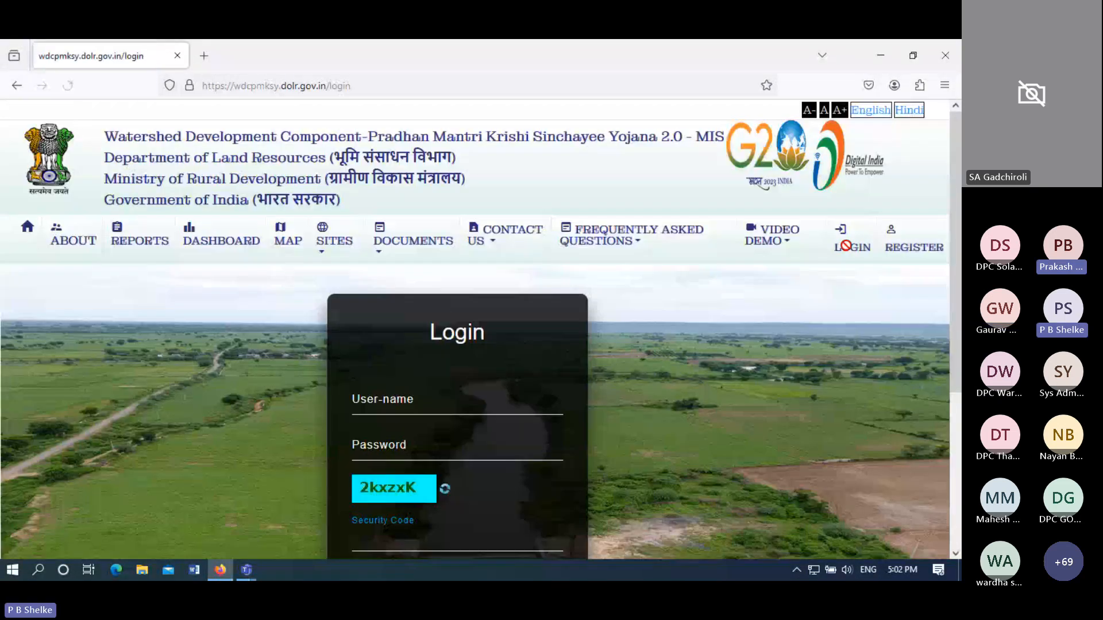
click(420, 404)
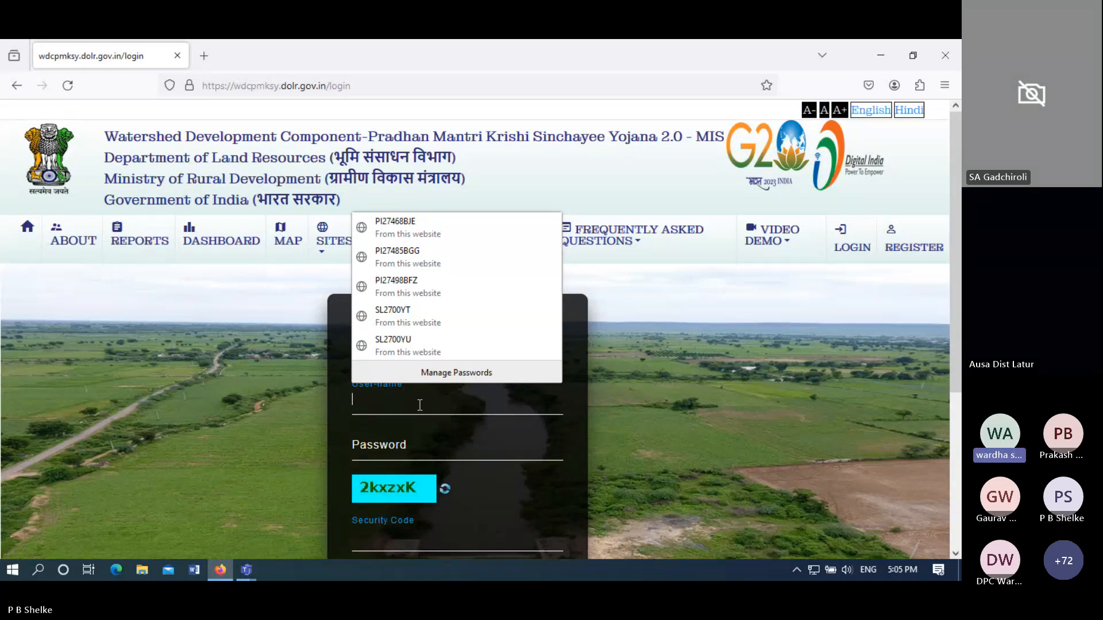
text(DI)
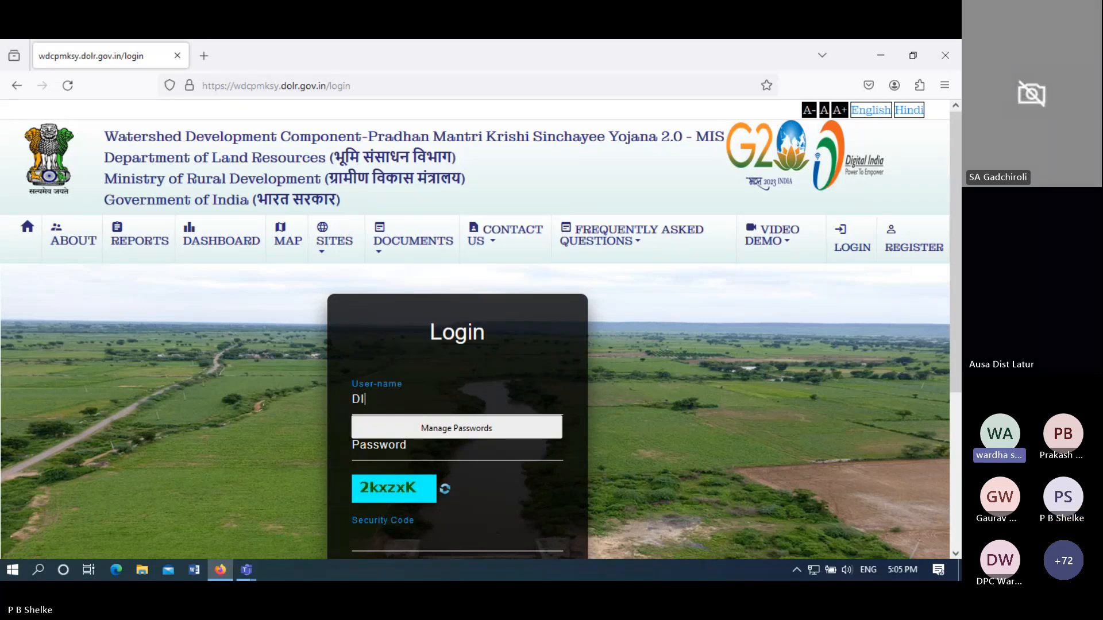
text(27)
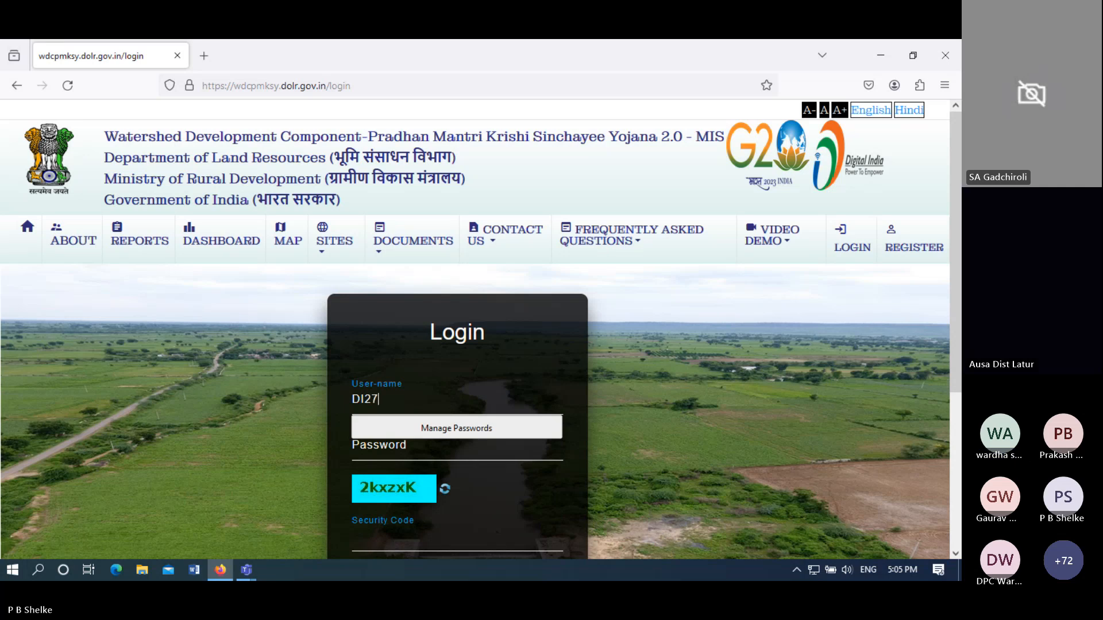
text(498A)
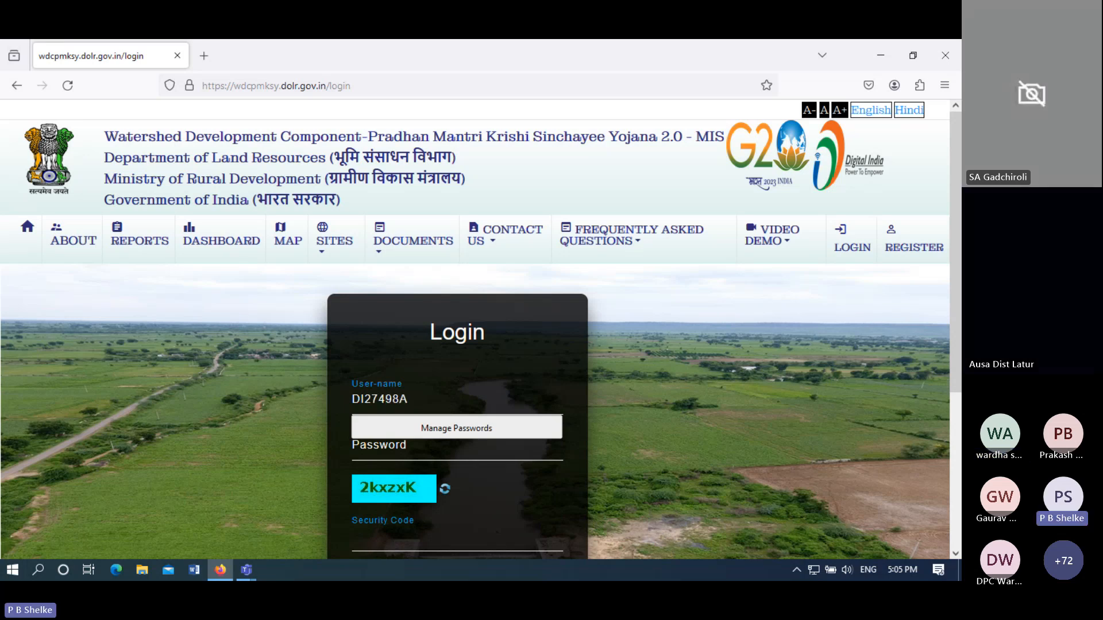
text(NN)
click(390, 457)
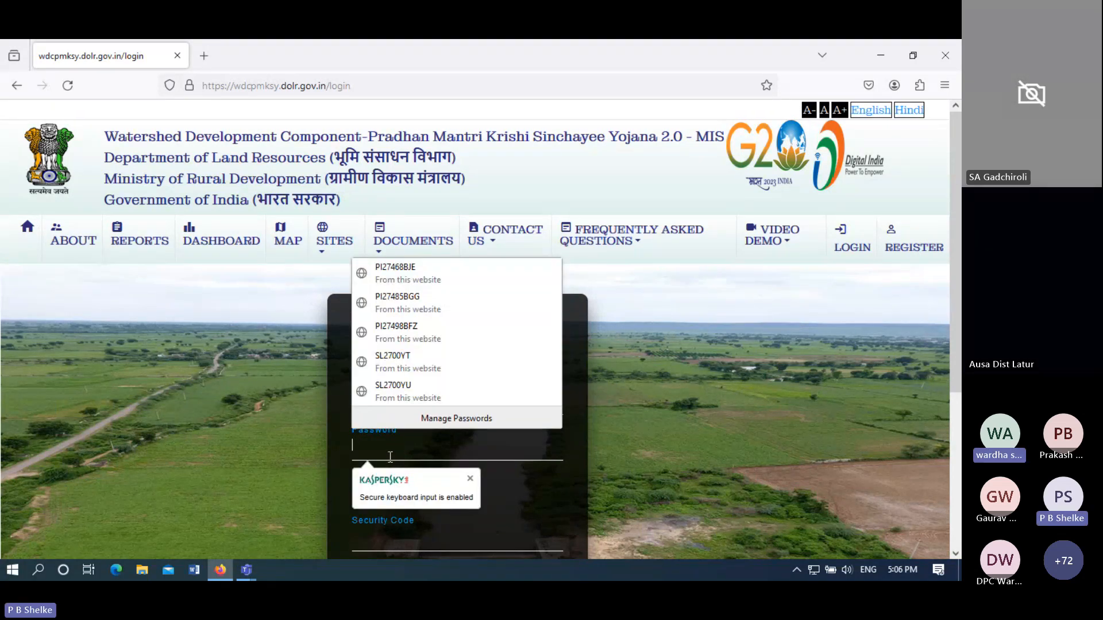
text(a)
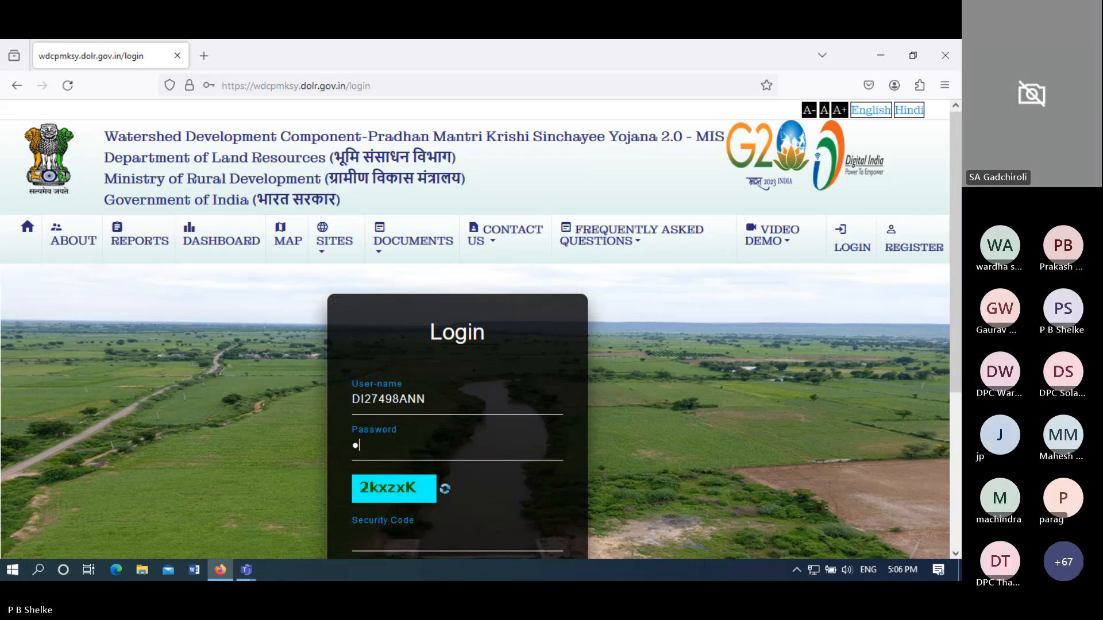
text(••)
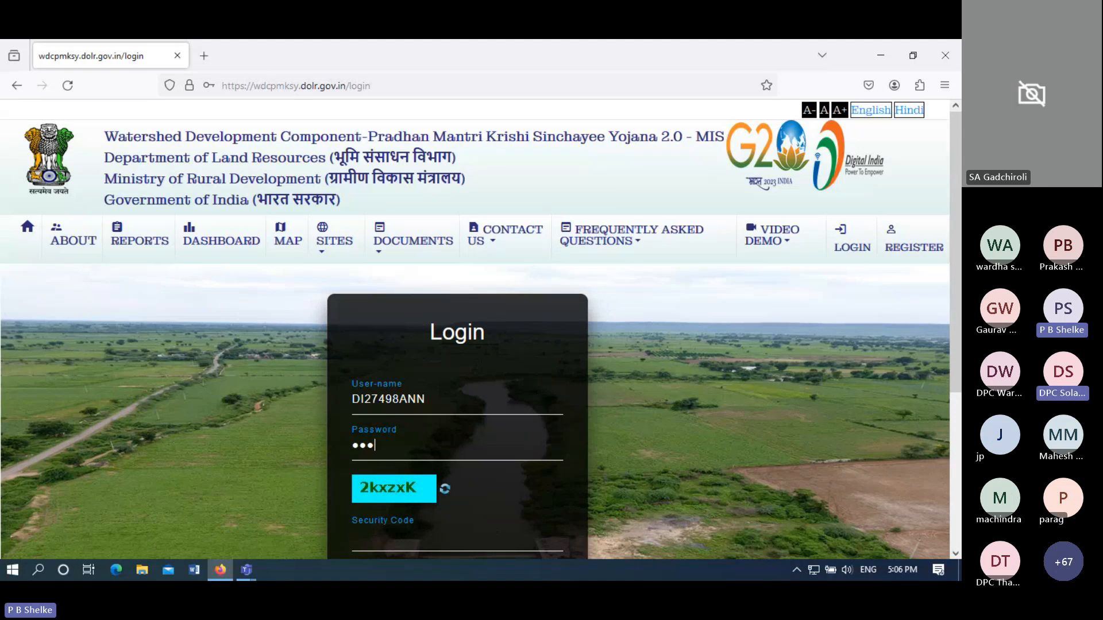
text(•••)
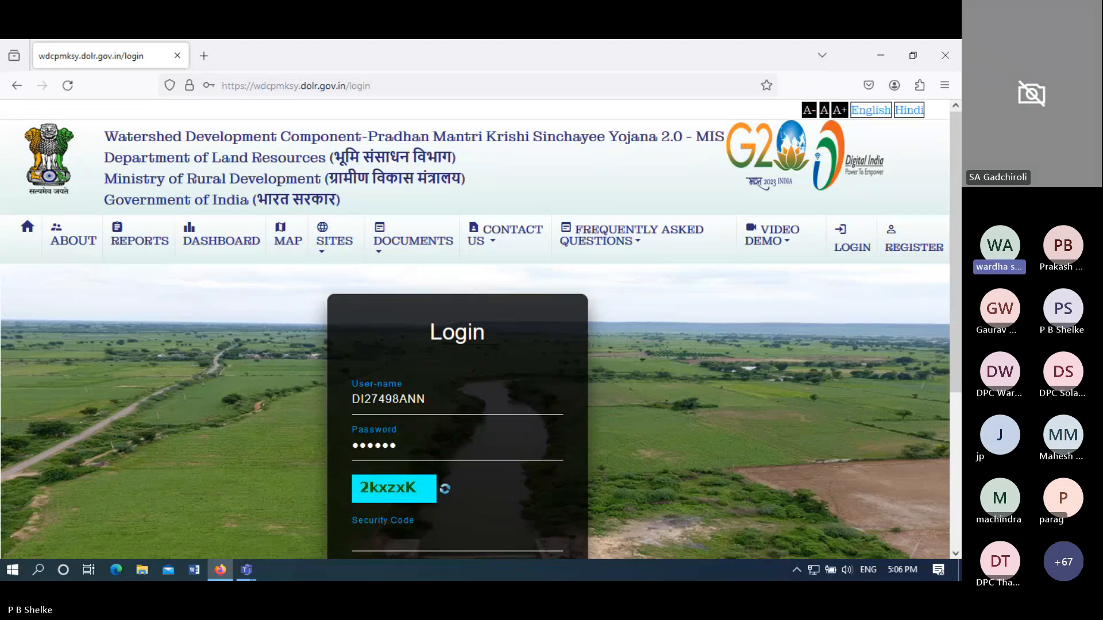
text(•)
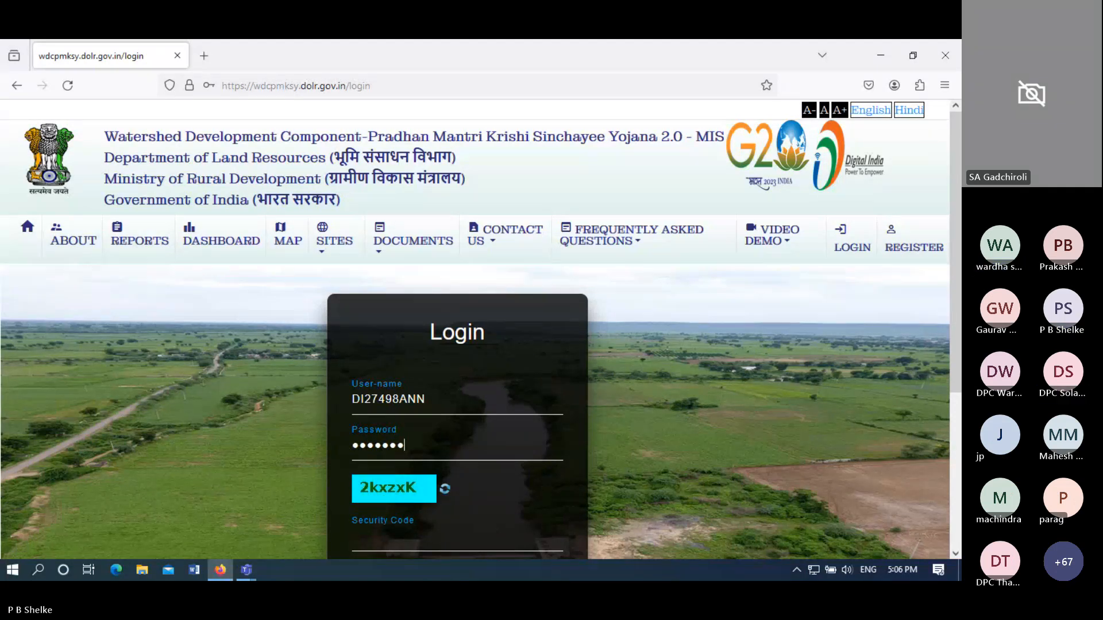
text(•••)
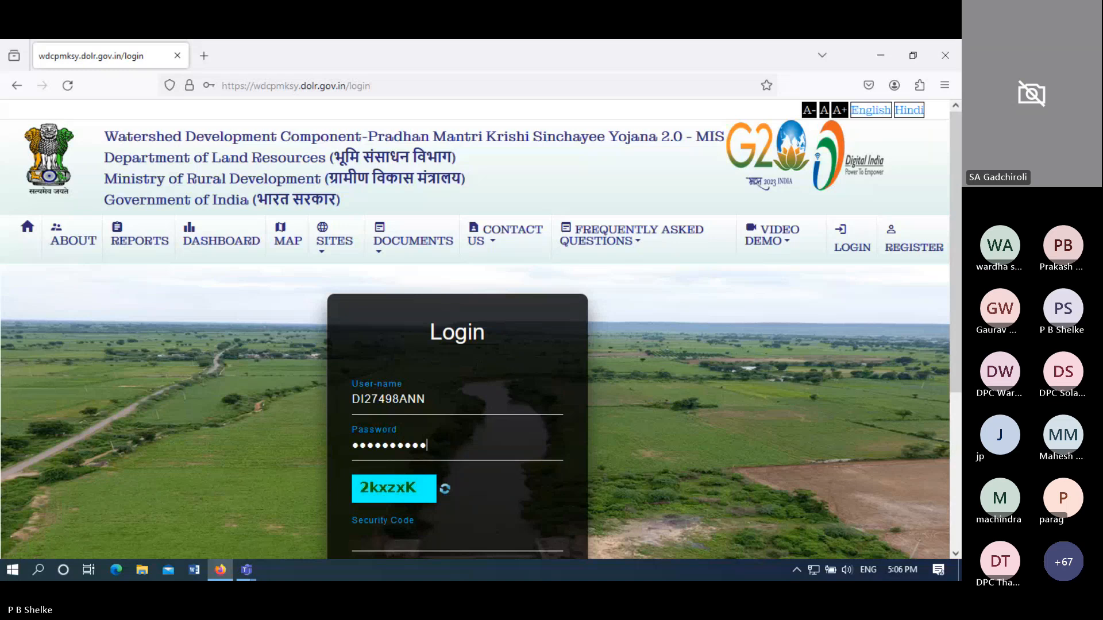
click(379, 537)
text(2)
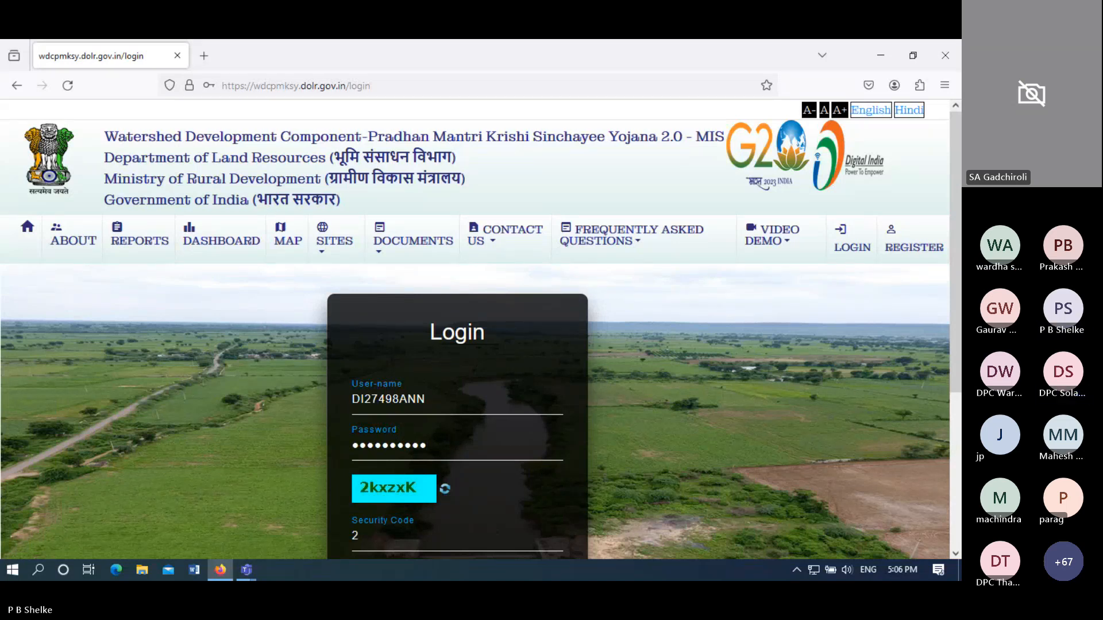
text(kxz)
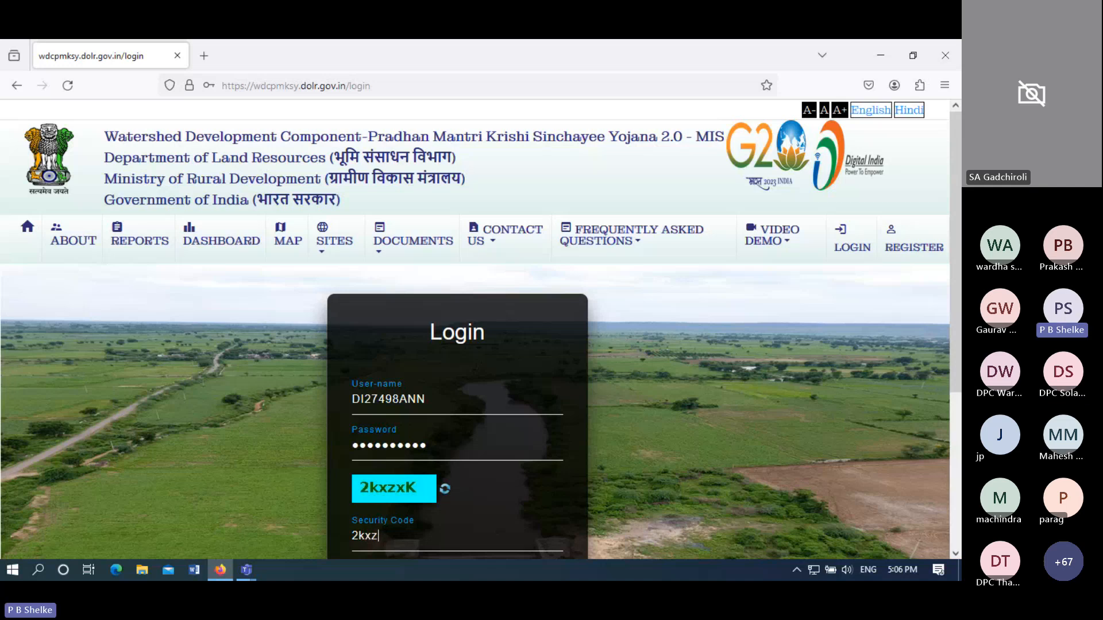
text(x)
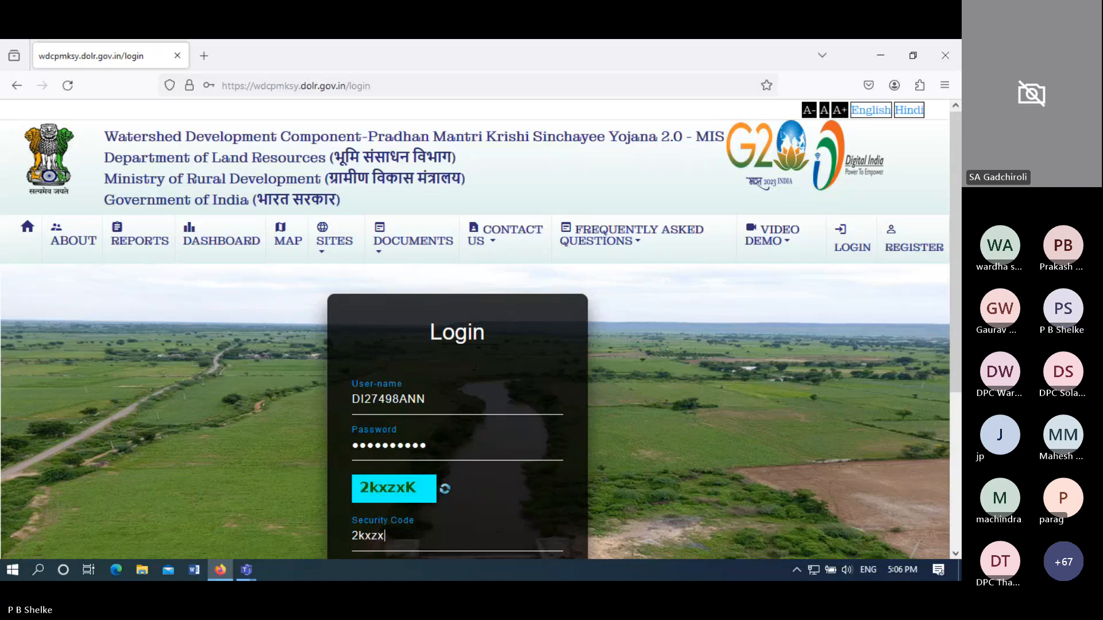
text(K)
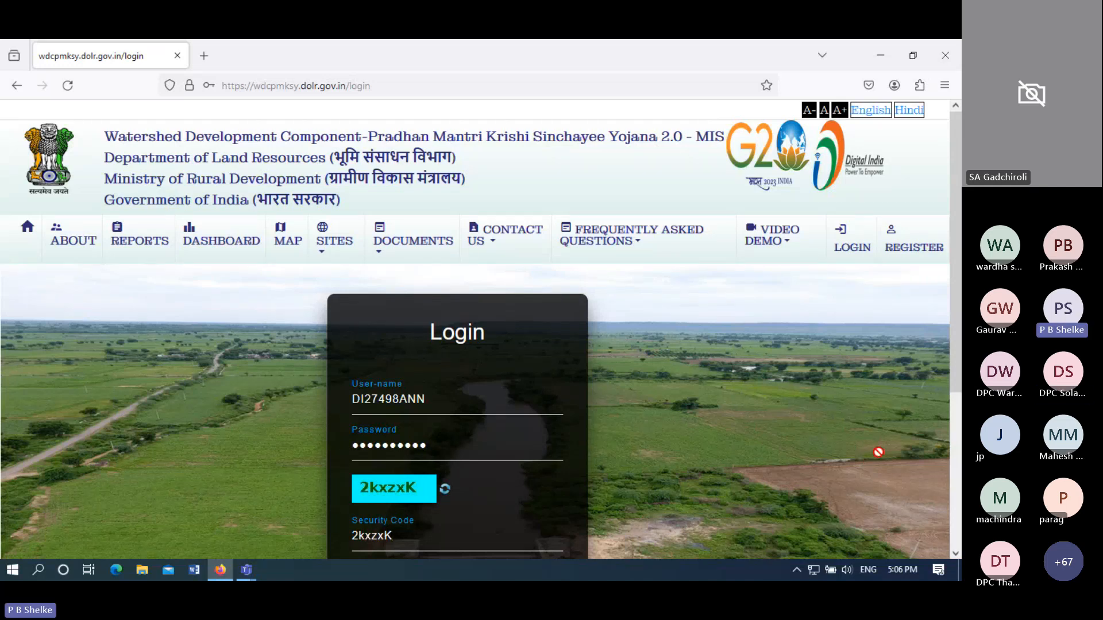
drag(959, 376, 953, 488)
click(460, 444)
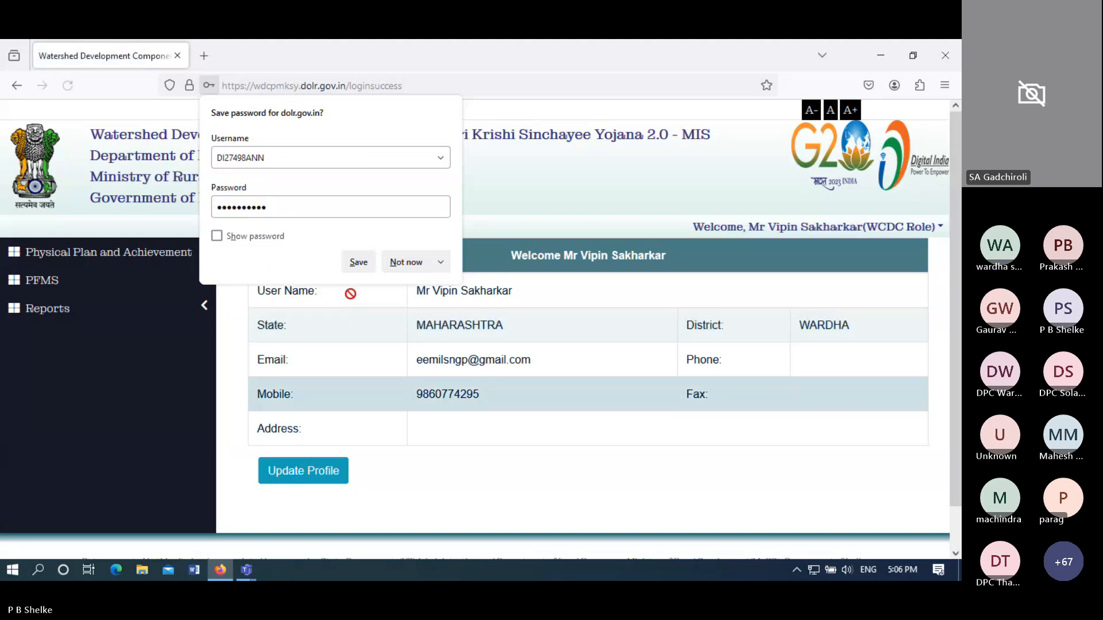
- Save the login in Firefox and expand Physical Plan and Achievement in the sidebar
click(359, 262)
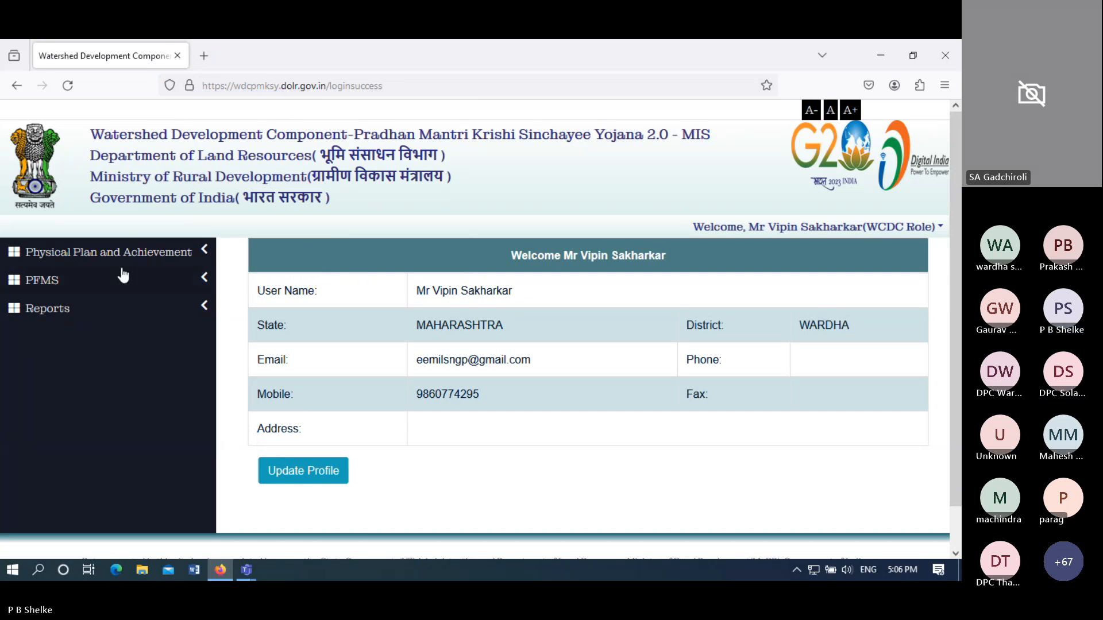
click(111, 254)
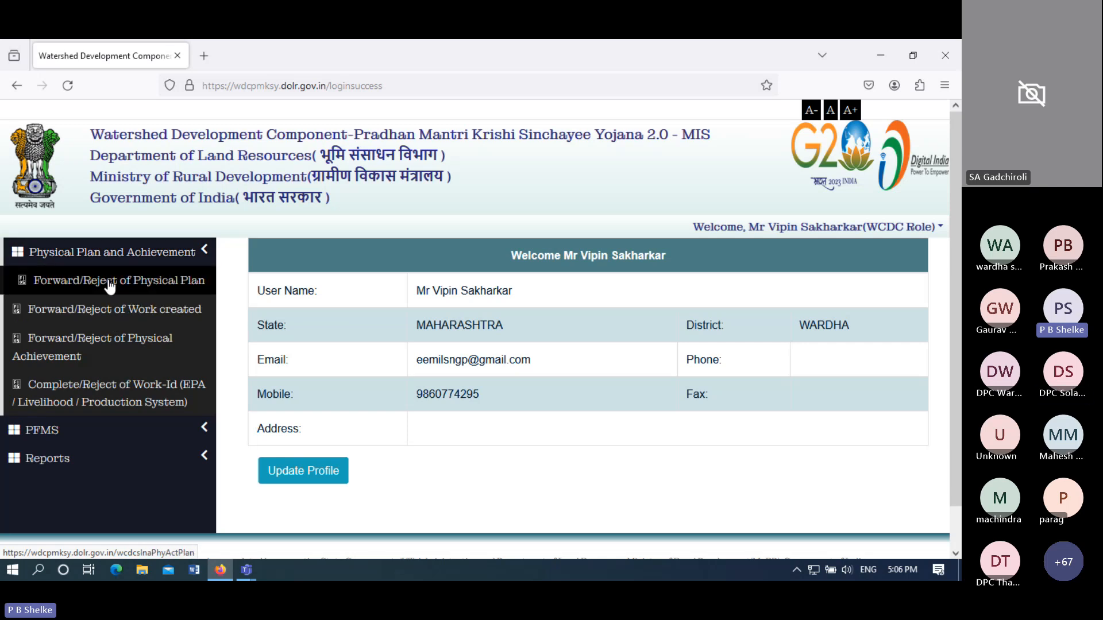
- Fetch pending created work for WARDHA-WDC - 3 /2021-22, listing Farm Ponds and Graded Bunding
click(114, 311)
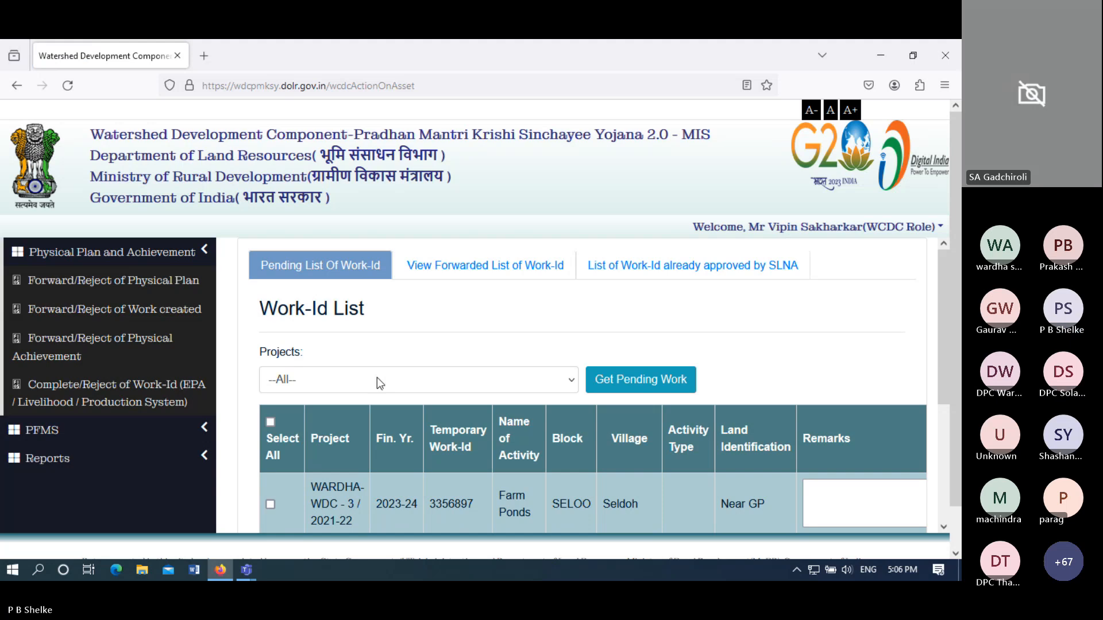
click(377, 380)
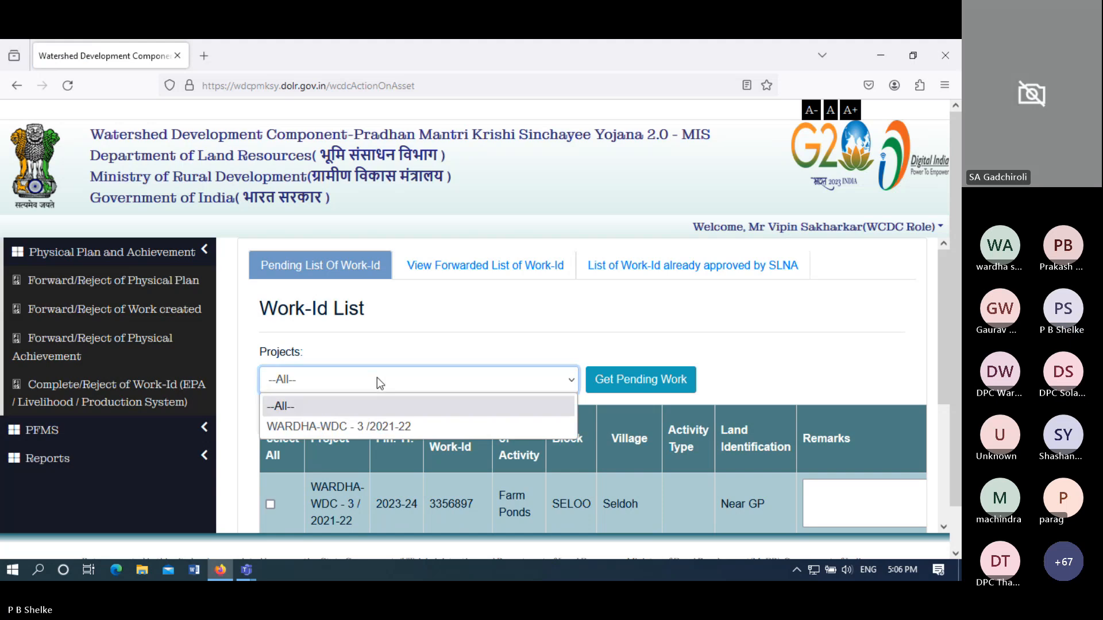
click(368, 428)
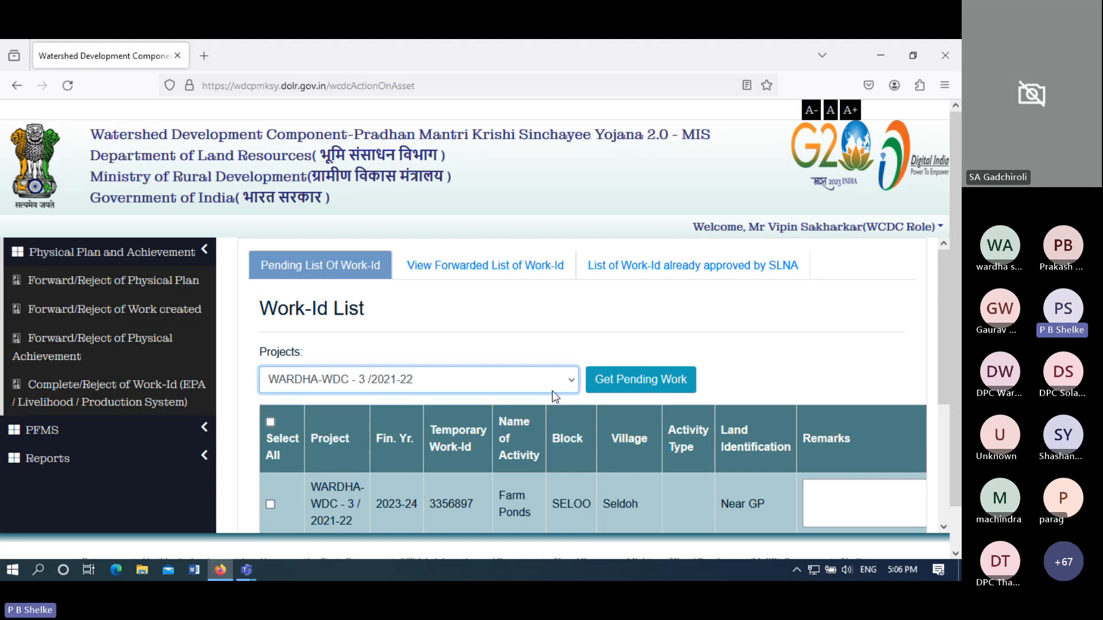
click(605, 386)
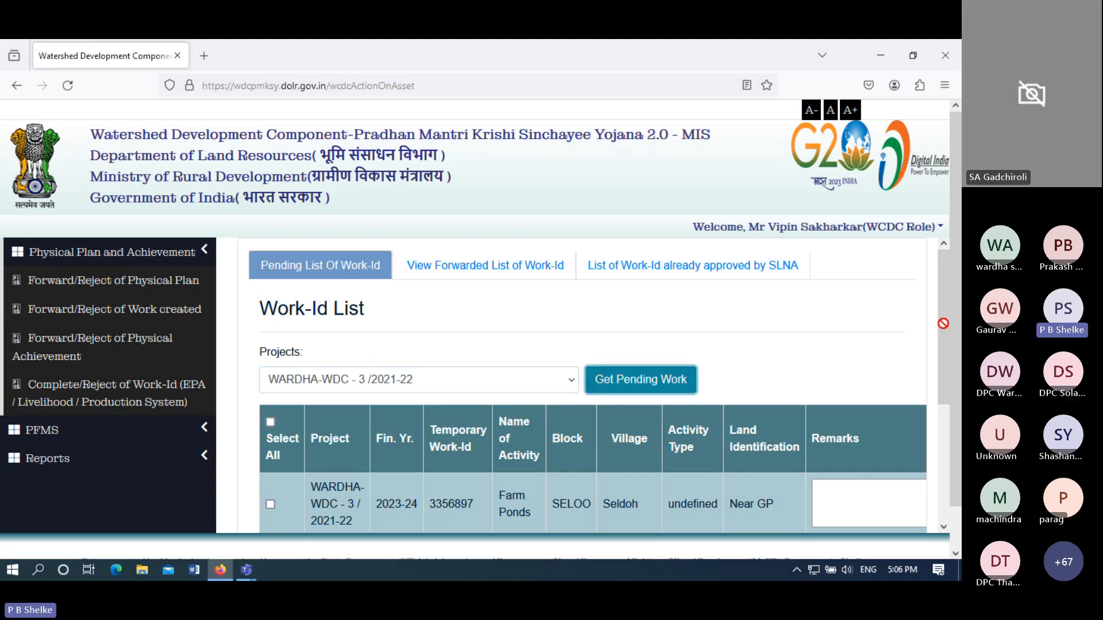
drag(942, 340, 946, 410)
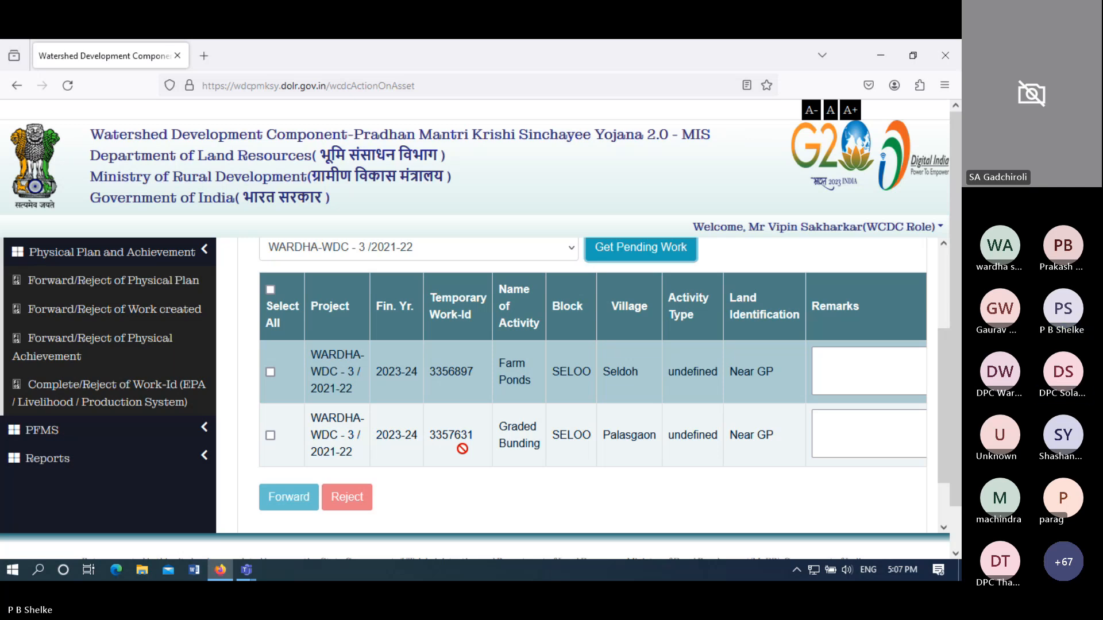
- Tick the Farm Ponds and Graded Bunding work rows and give each the remark 'Okay'
click(270, 291)
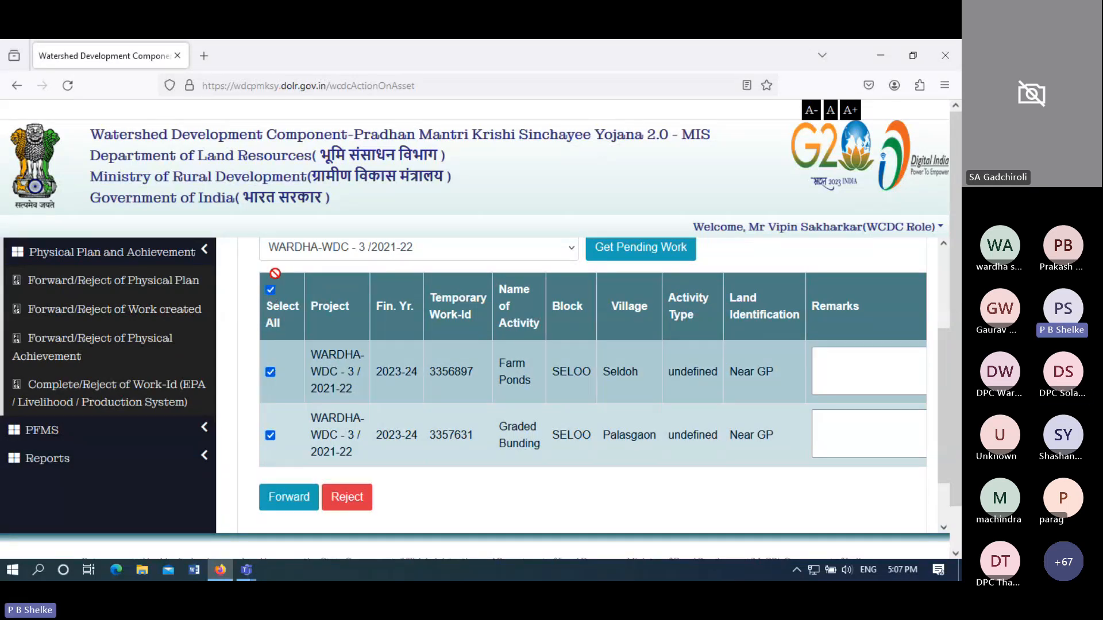
click(270, 291)
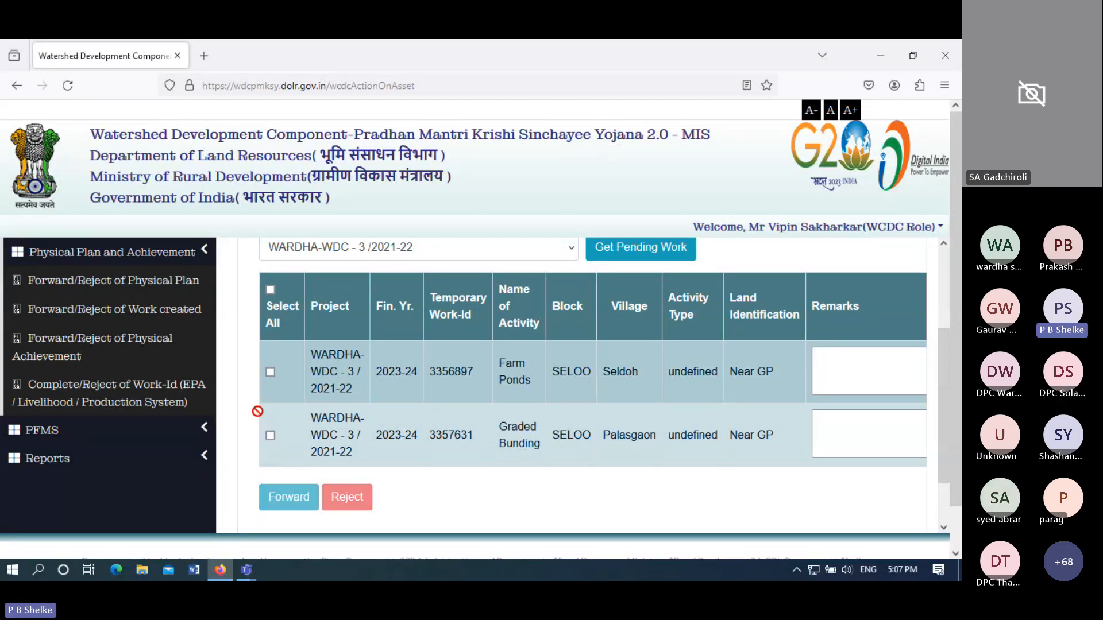
click(270, 373)
click(865, 369)
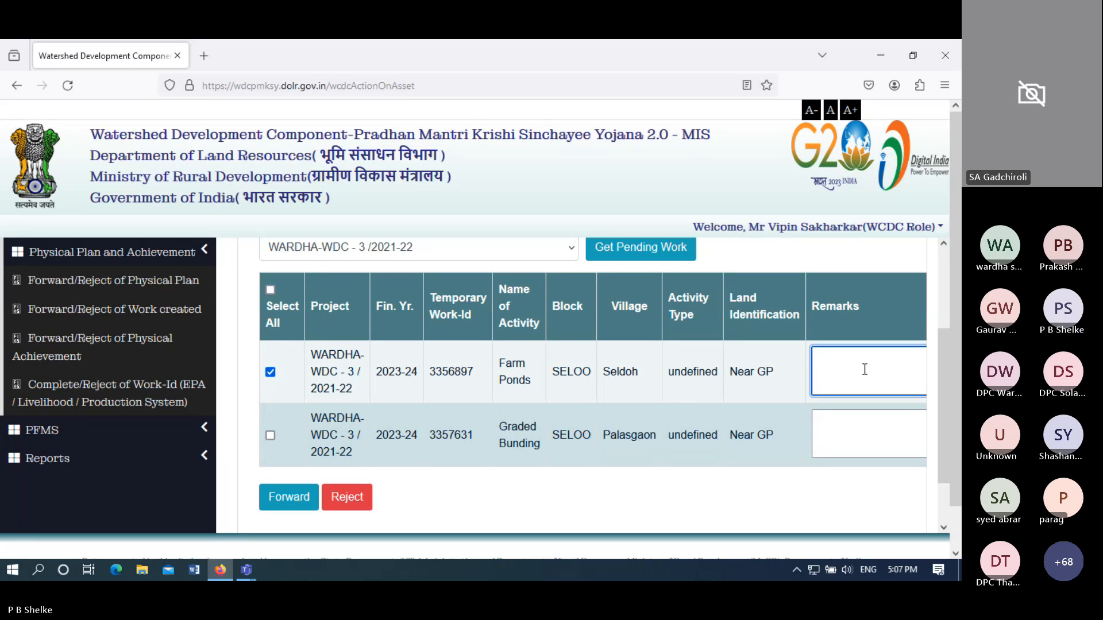
text(Okay)
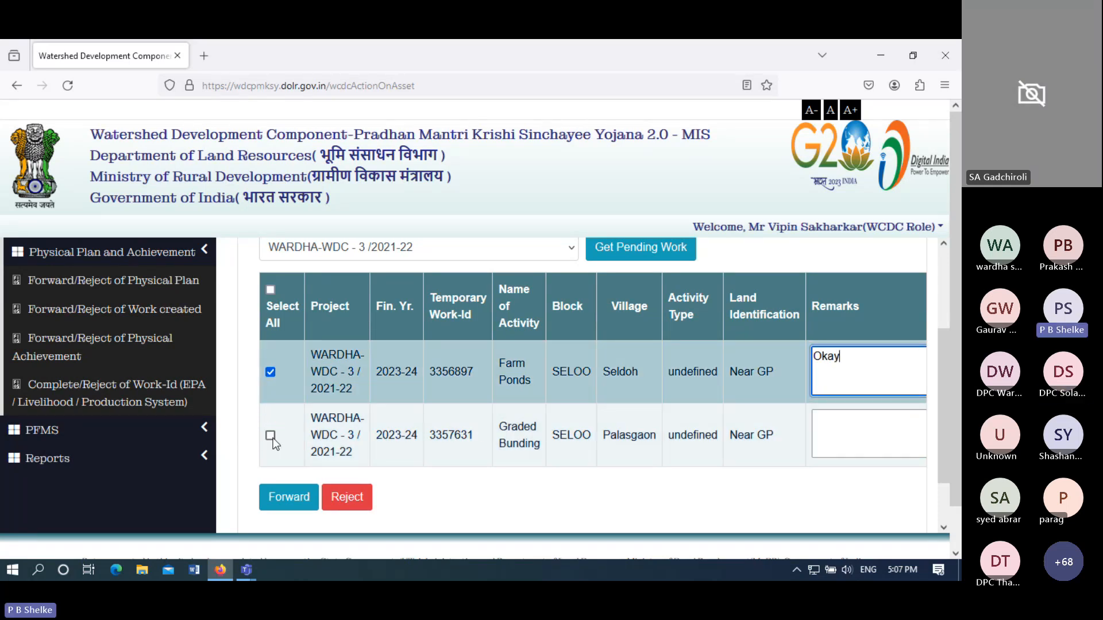
click(271, 437)
click(880, 438)
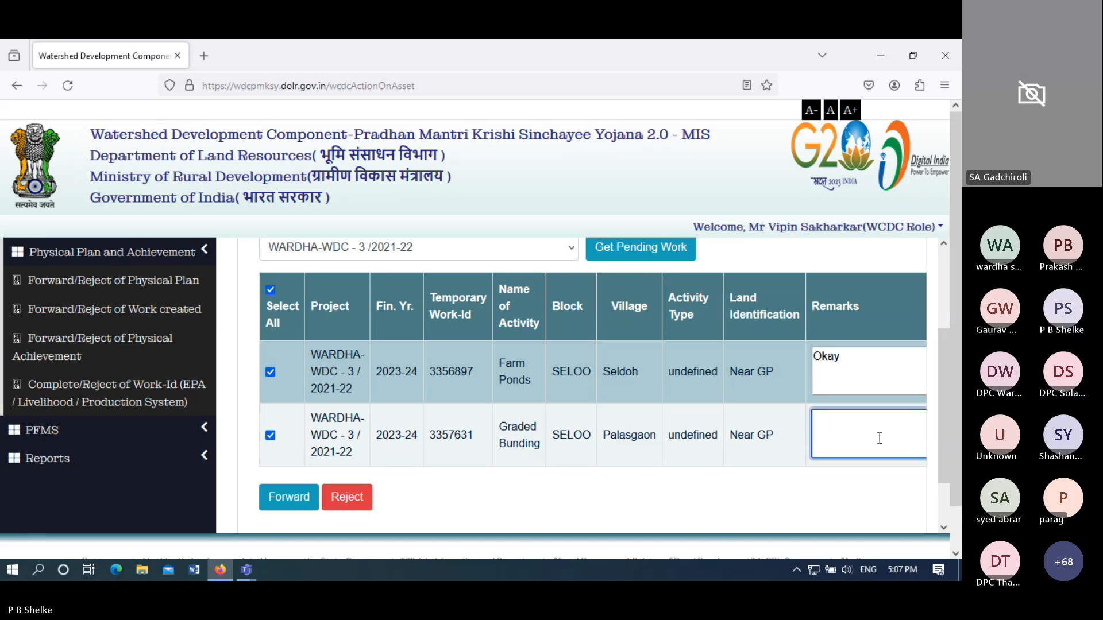
text(Okay)
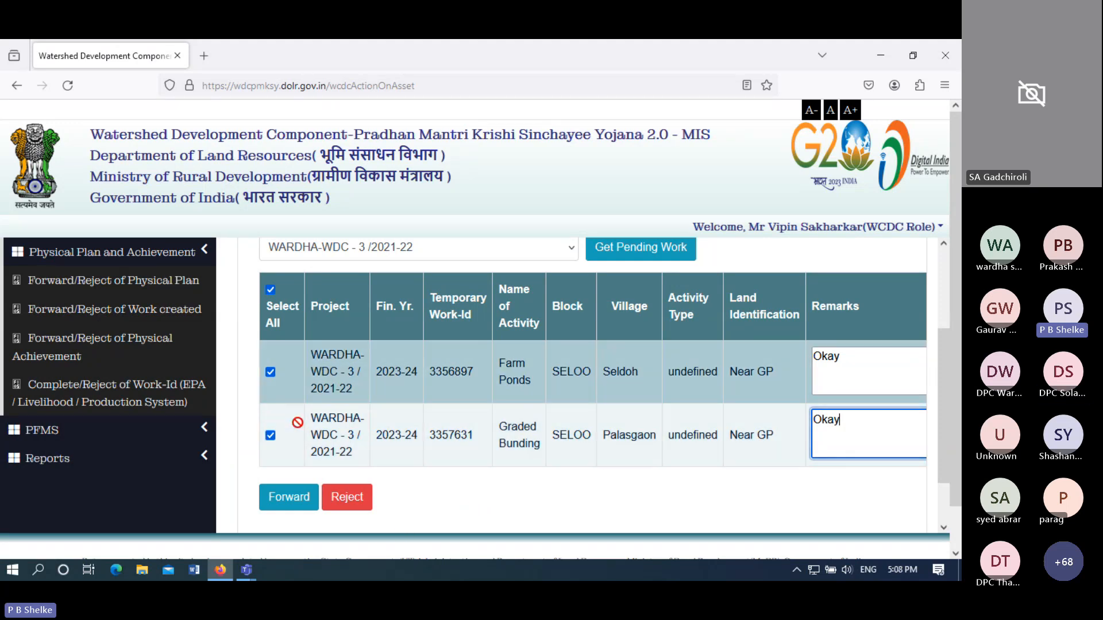
click(297, 506)
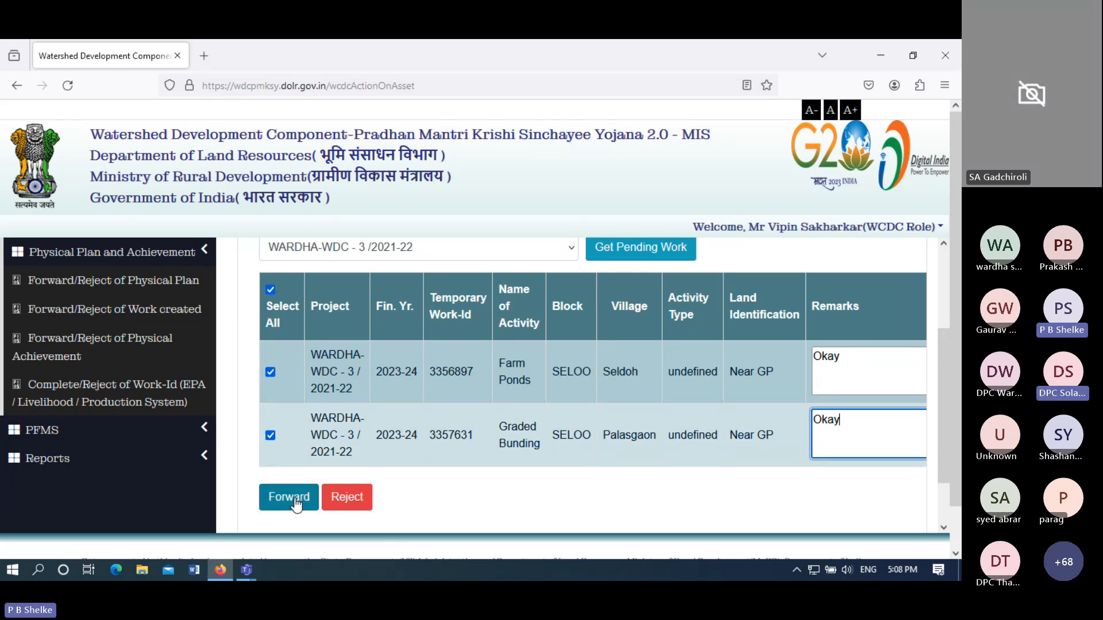
- Forward works 3356897 and 3357631, confirming and acknowledging the success message
click(297, 505)
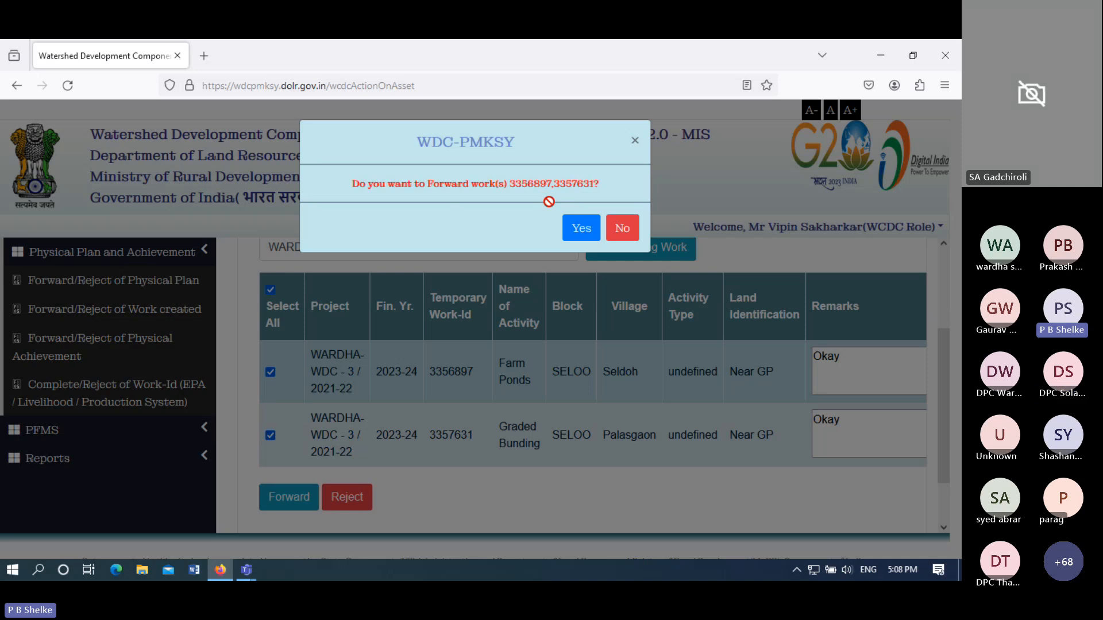
click(581, 228)
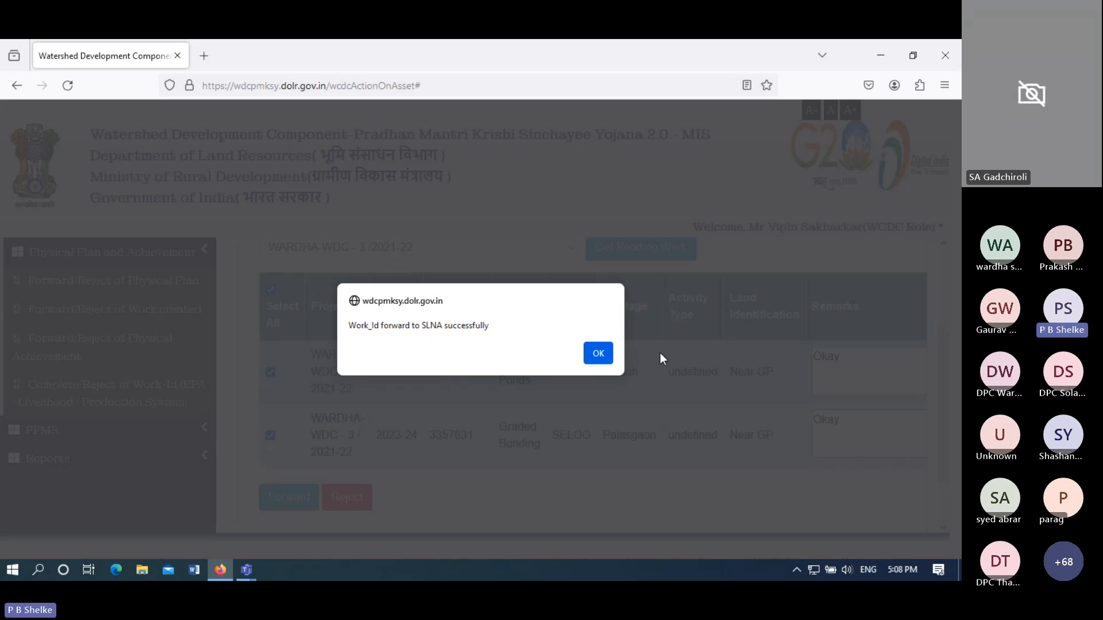
click(598, 353)
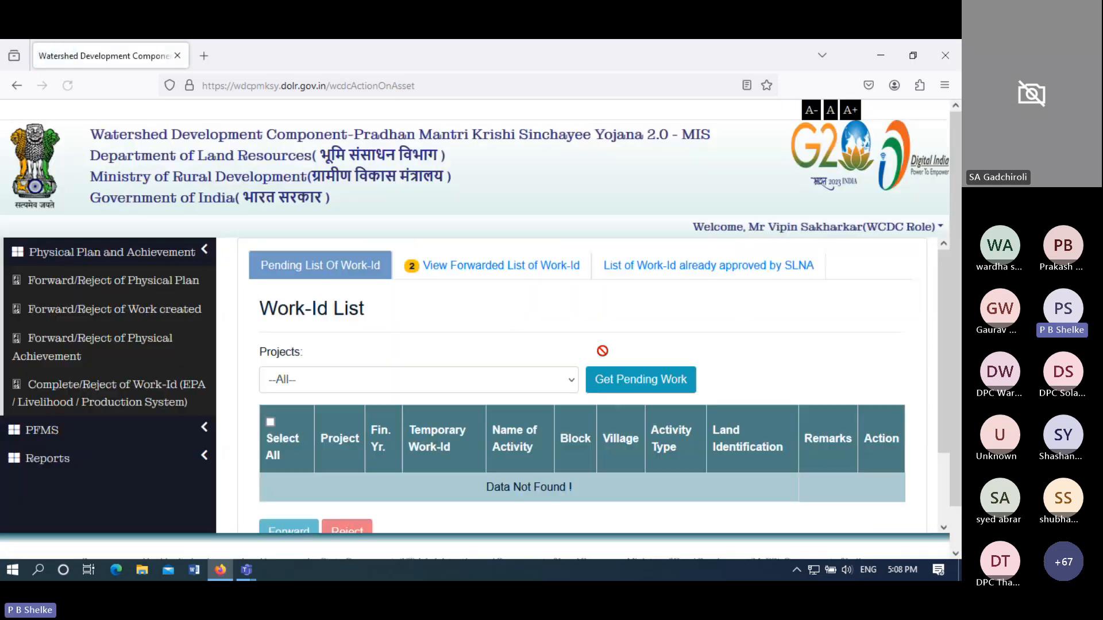
- Check the forwarded Work-Id list, then show the list of work IDs already approved by SLNA
click(530, 275)
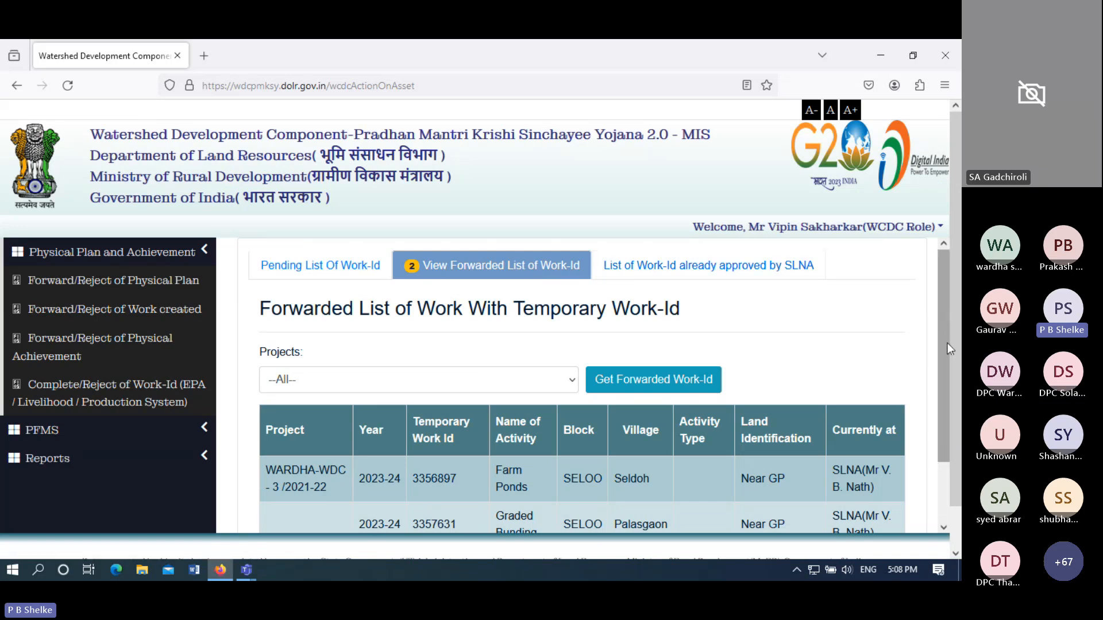
drag(946, 343, 947, 428)
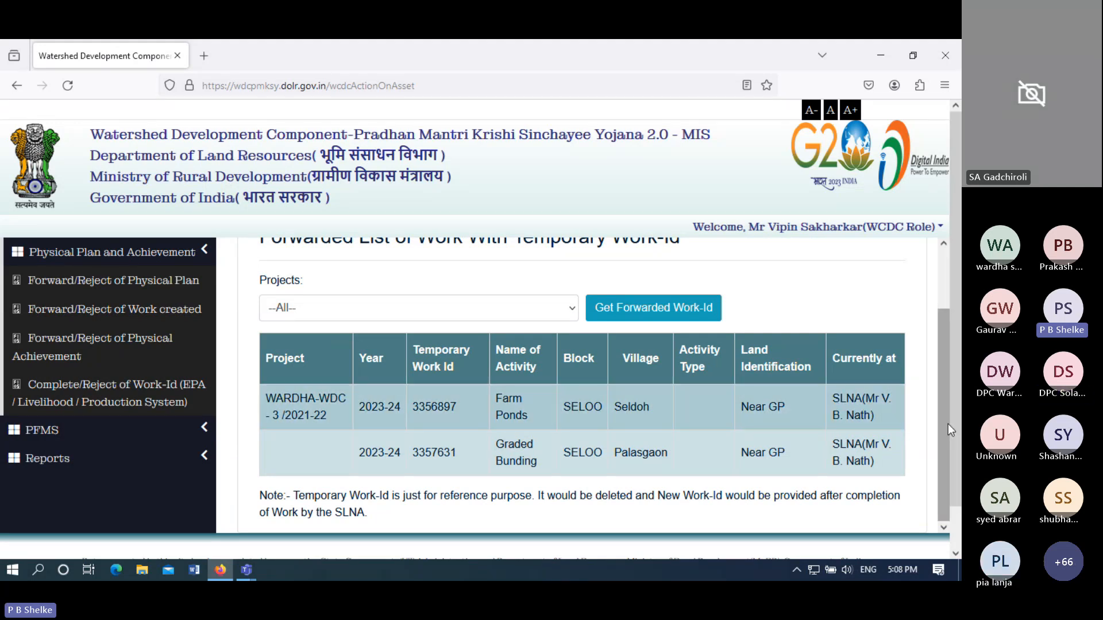
drag(948, 424, 946, 362)
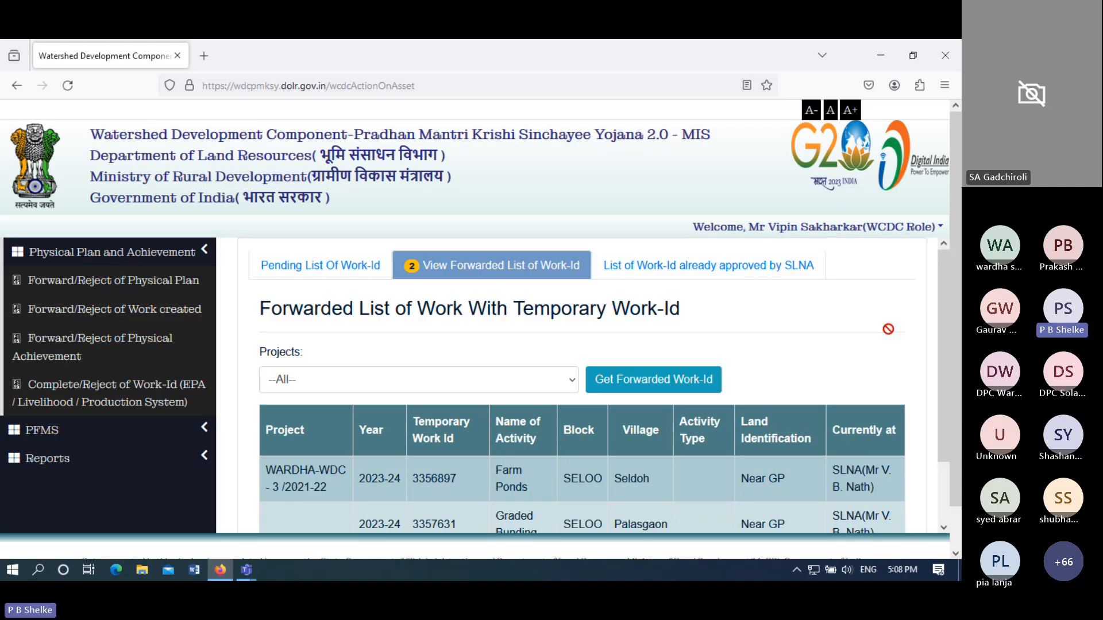
click(729, 278)
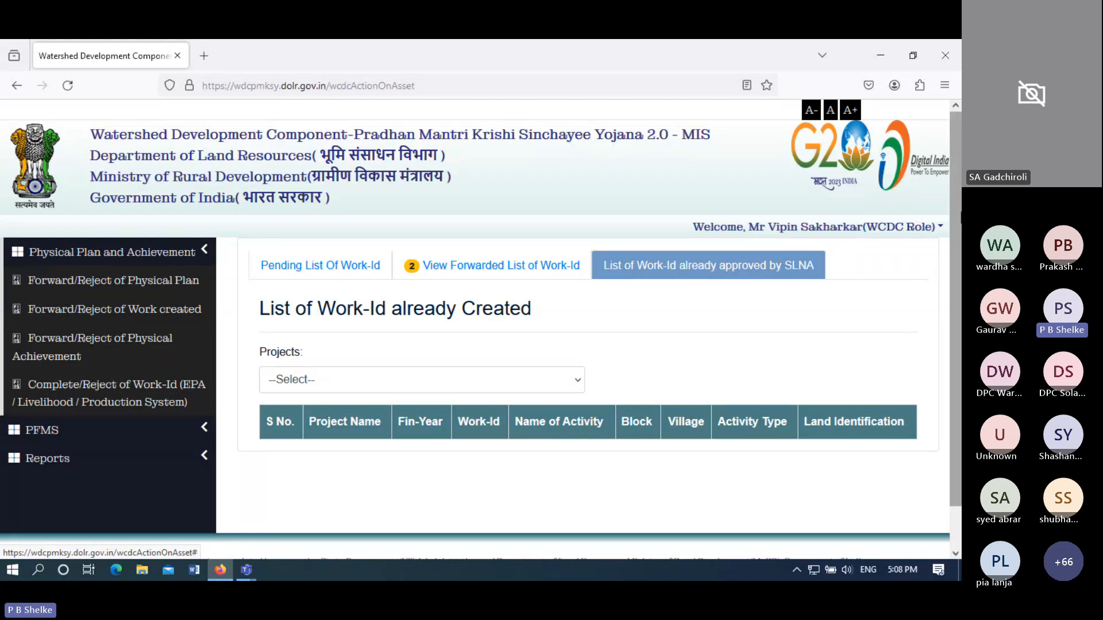
- Log out of the WCDC account and return to the portal home page
click(920, 230)
click(718, 282)
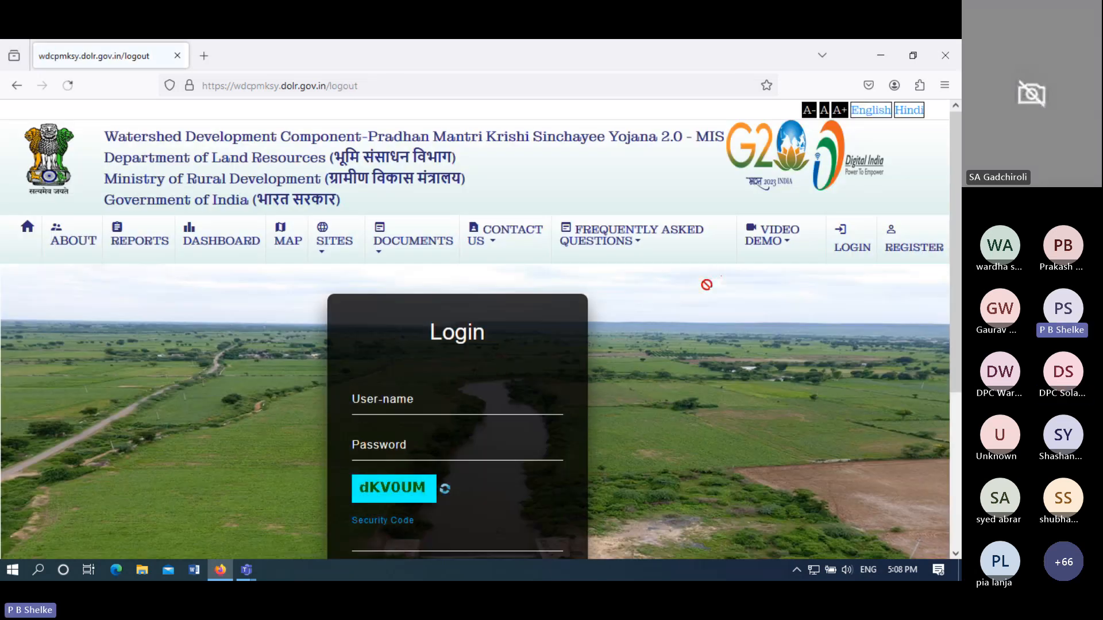
click(452, 402)
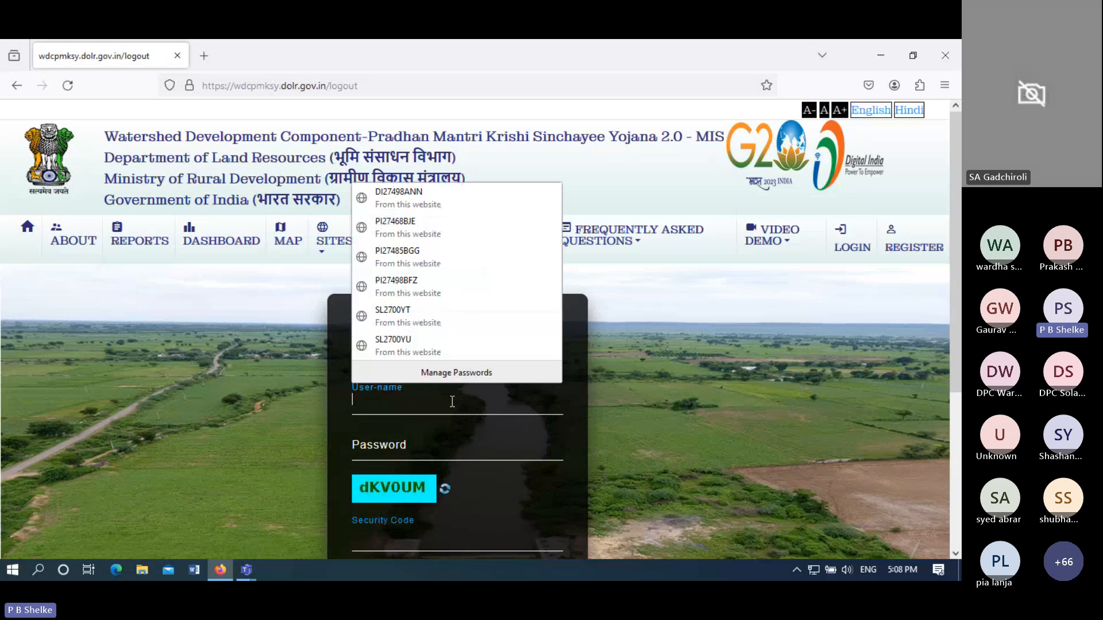
click(59, 307)
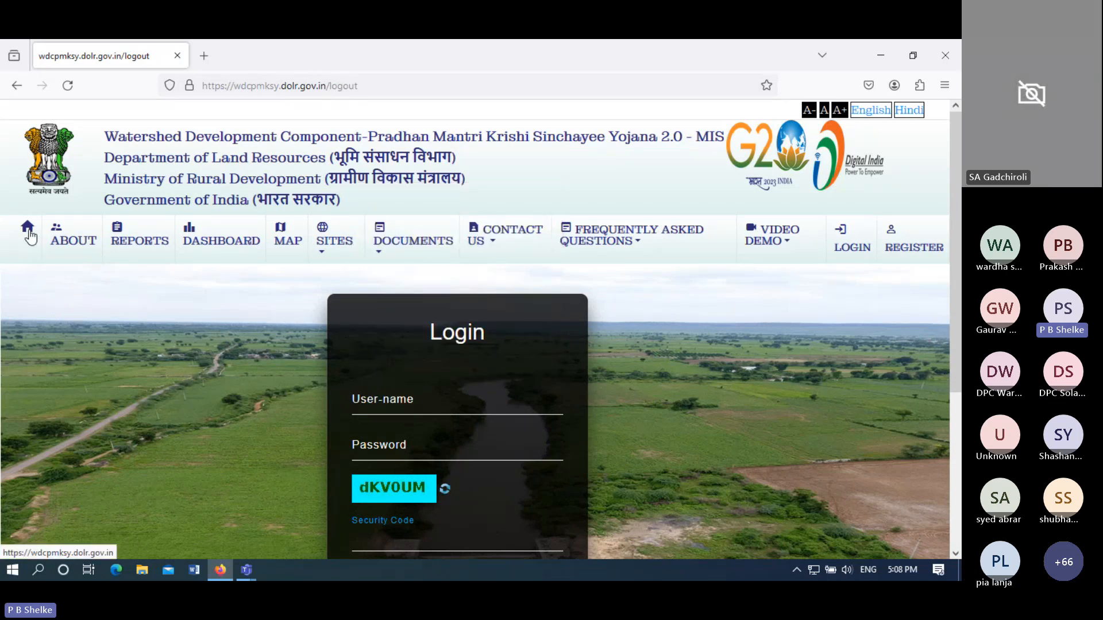
click(30, 238)
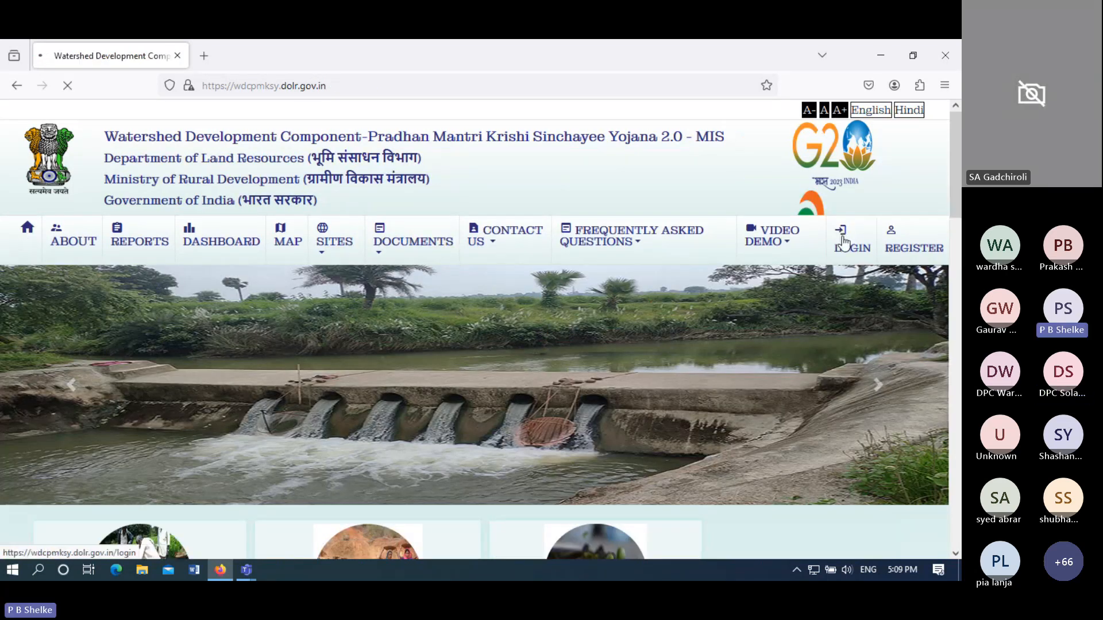
- Log in with the saved SLNA username and the displayed security code
click(850, 253)
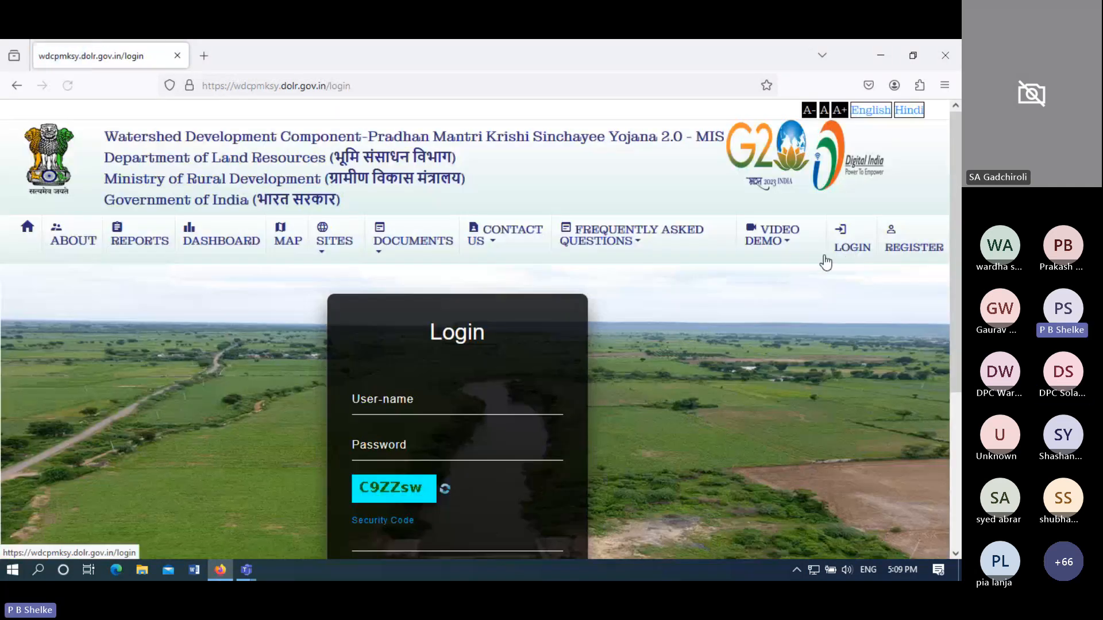
click(406, 398)
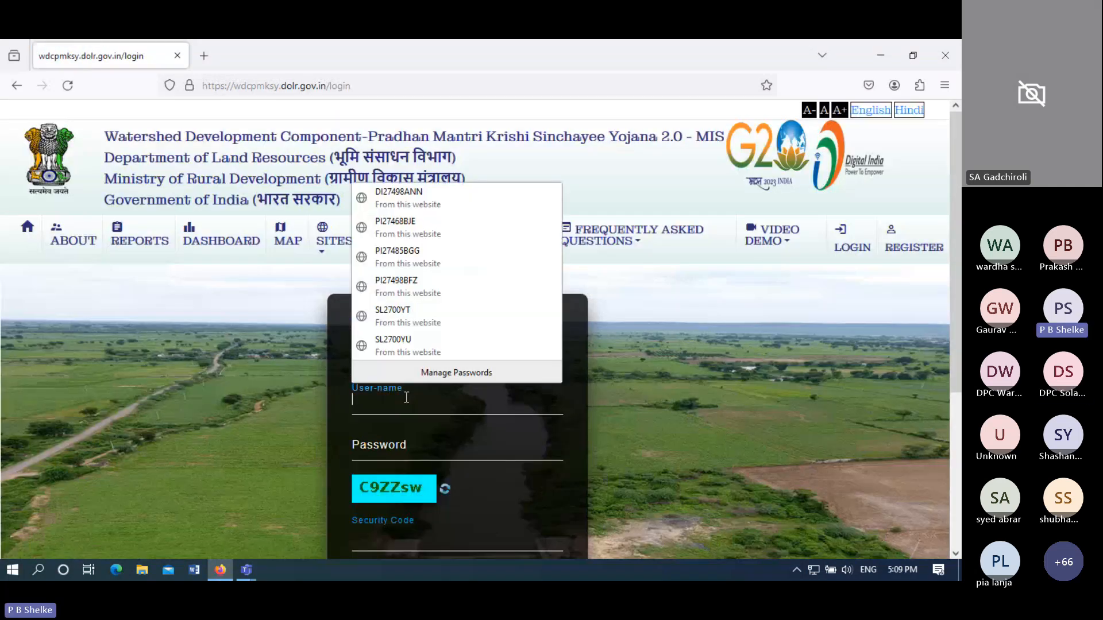
click(406, 320)
click(455, 457)
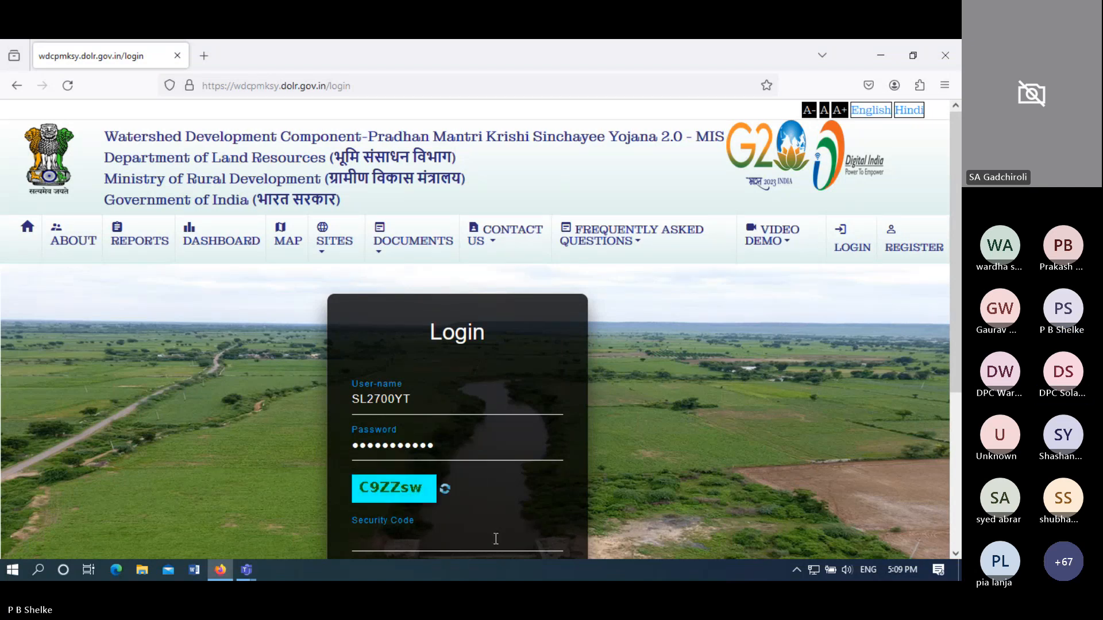
click(496, 539)
text(C9ZZ)
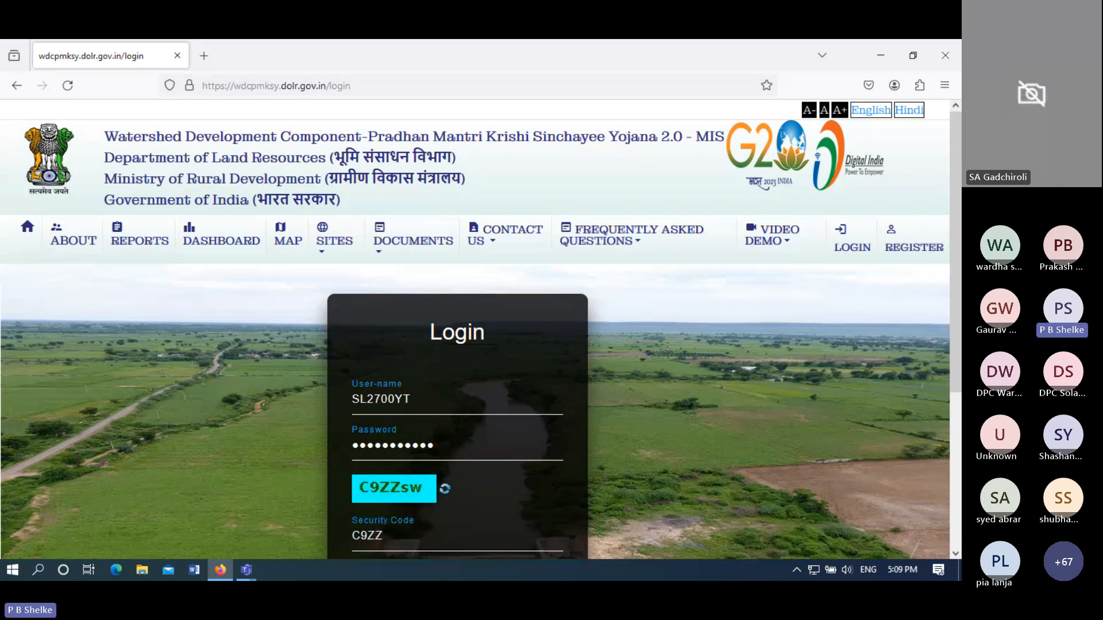
text(sw)
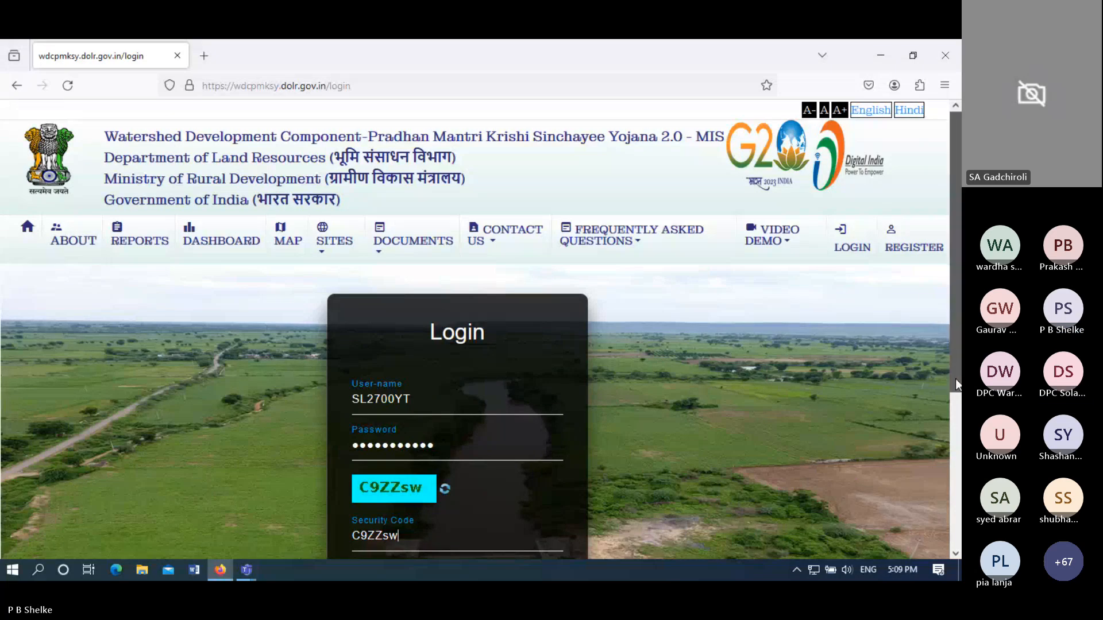
scroll(956, 378, down, 3)
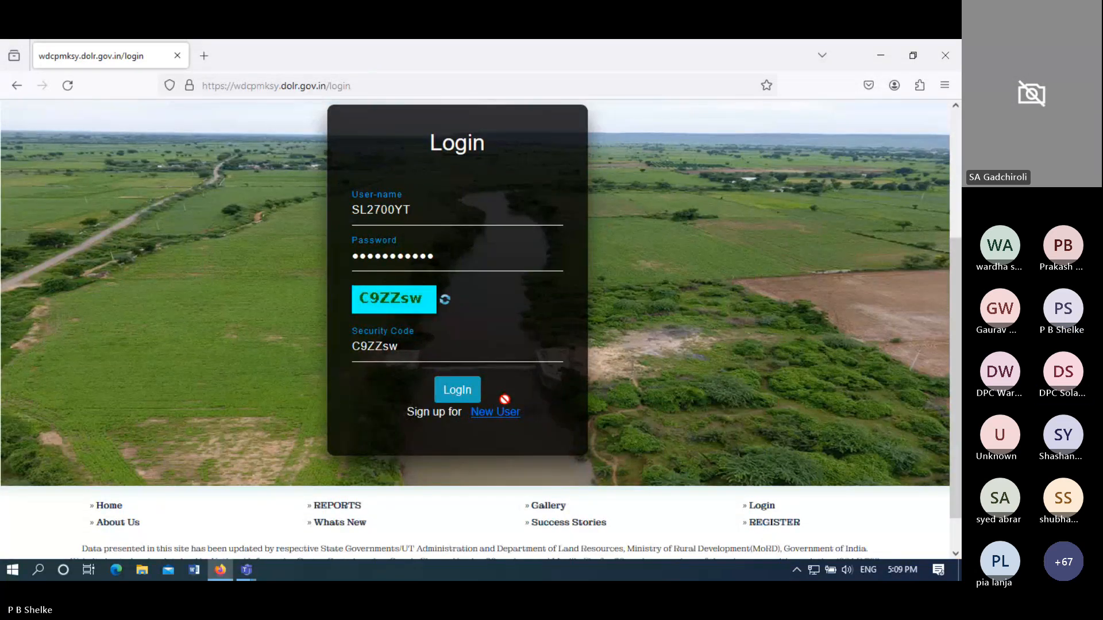
click(457, 391)
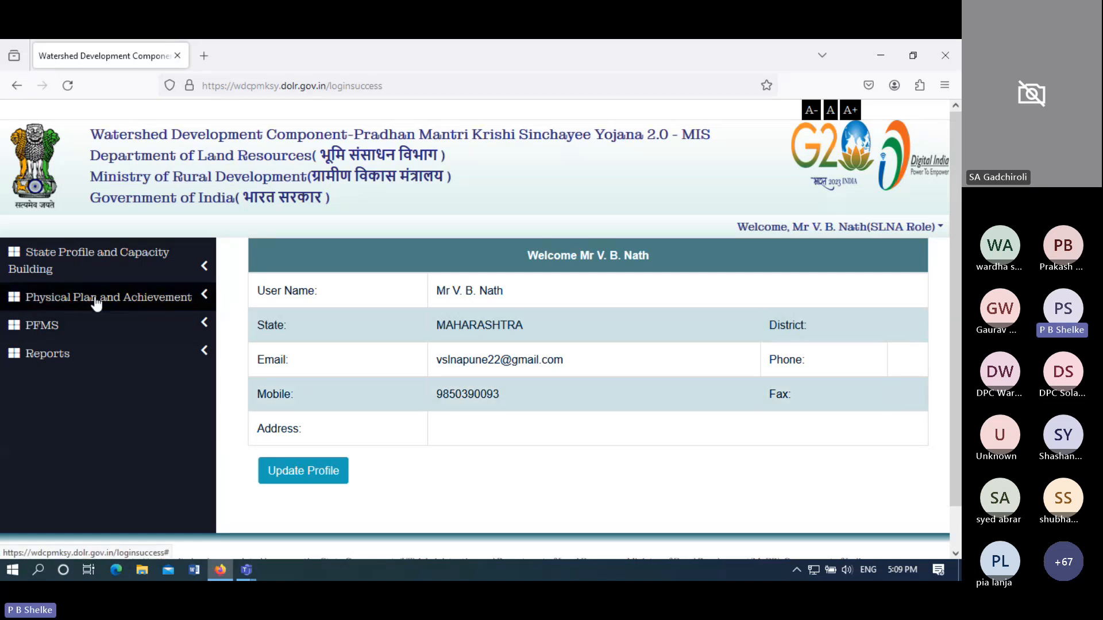
- On the complete/reject works page, load pending works for WARDHA district, project WARDHA-WDC - 3 /2021-22
click(96, 303)
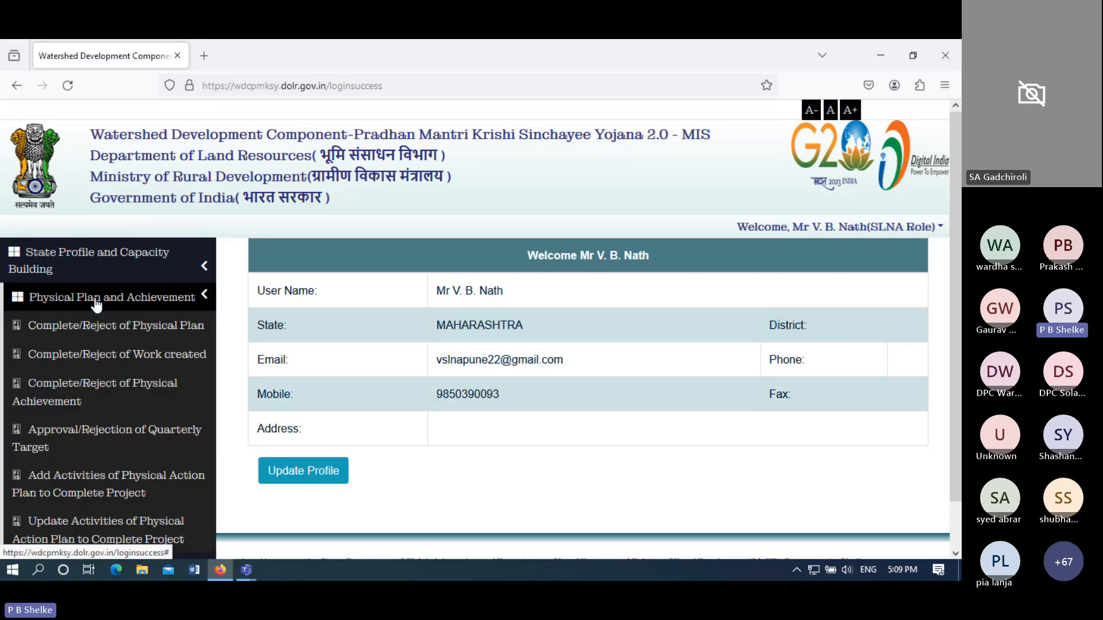
click(131, 359)
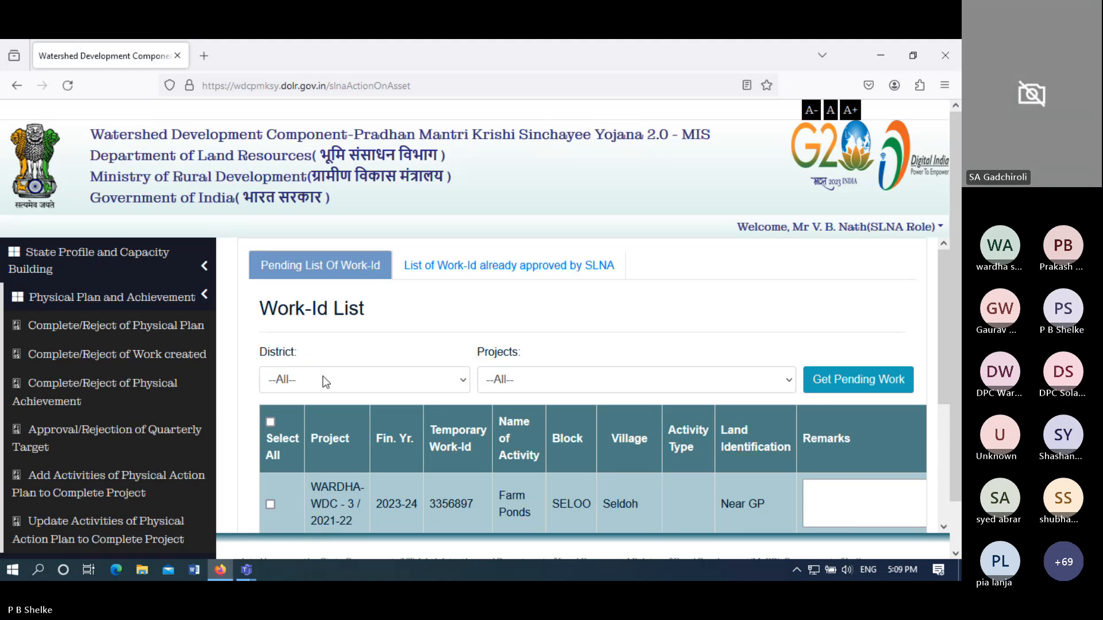
click(326, 382)
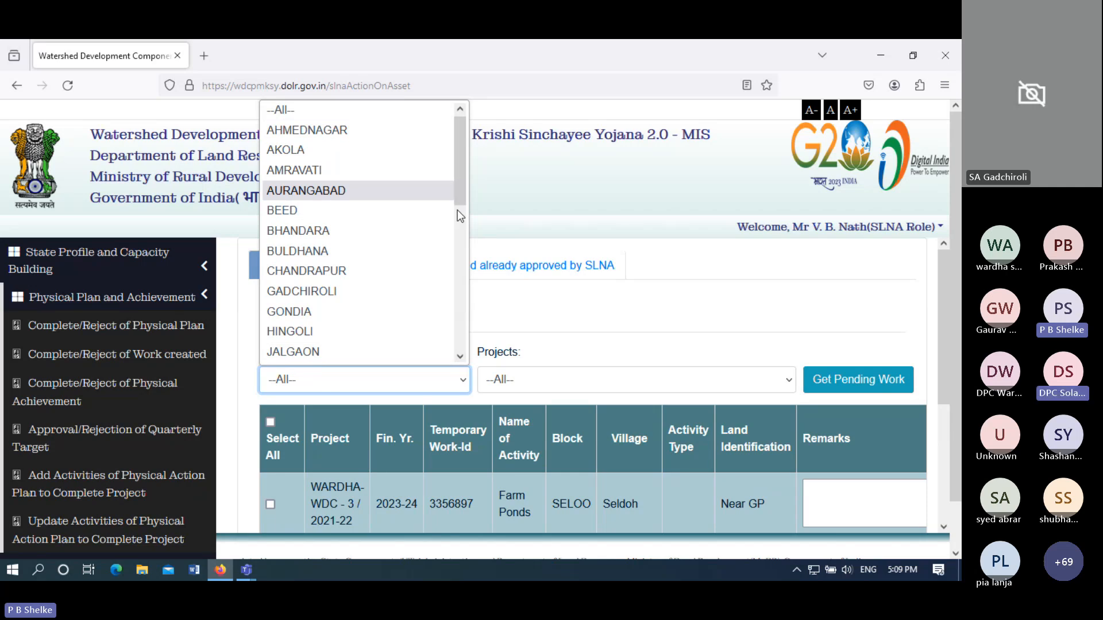
drag(459, 206, 474, 352)
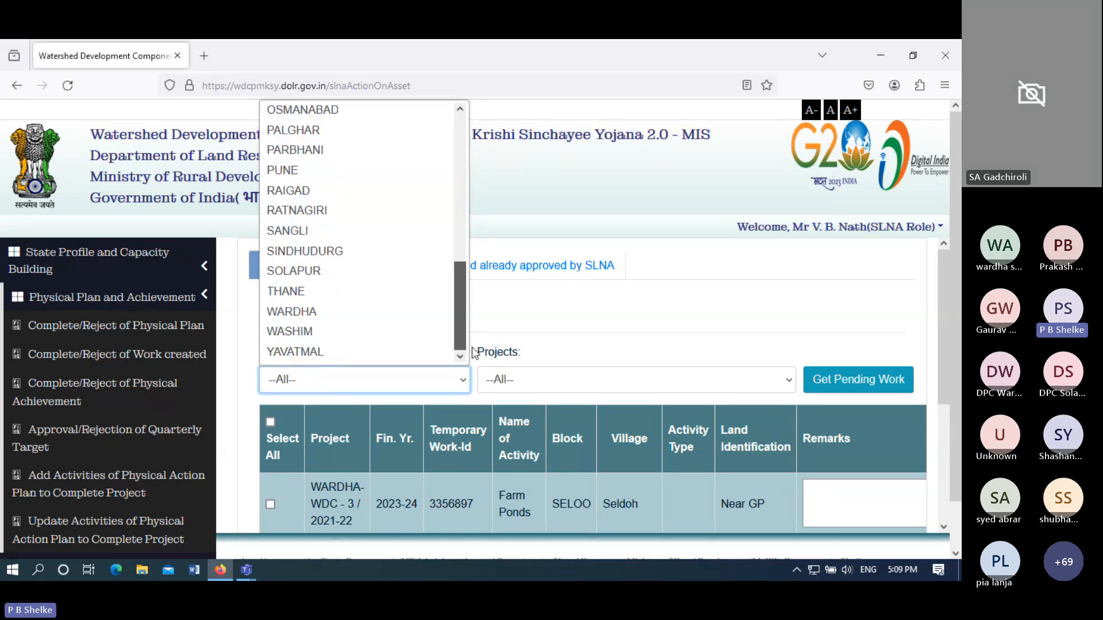
click(308, 311)
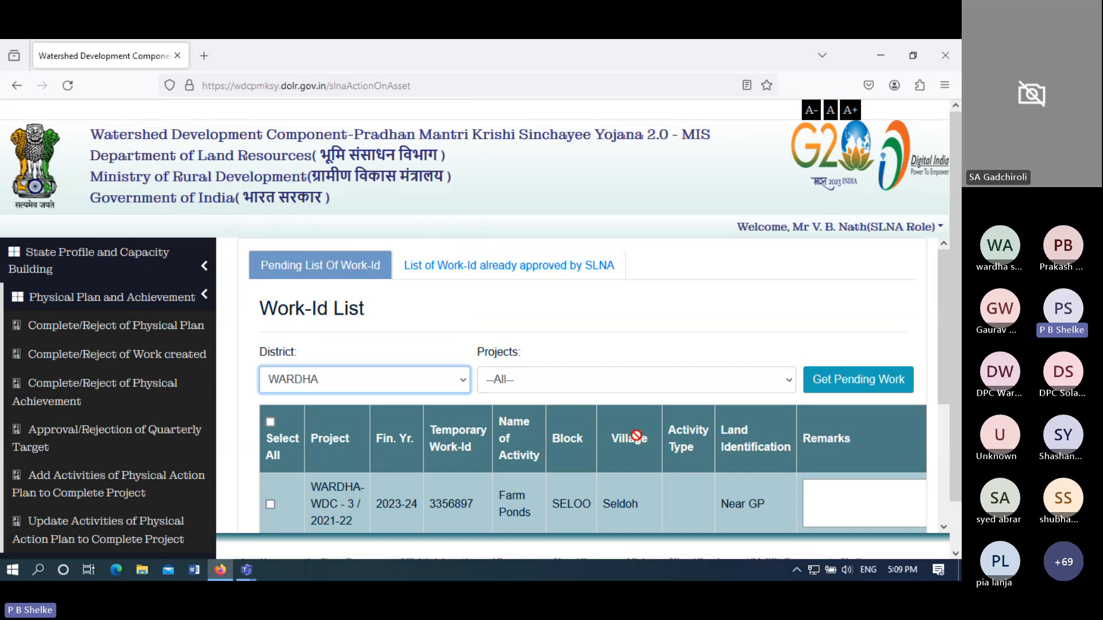
click(601, 381)
click(597, 429)
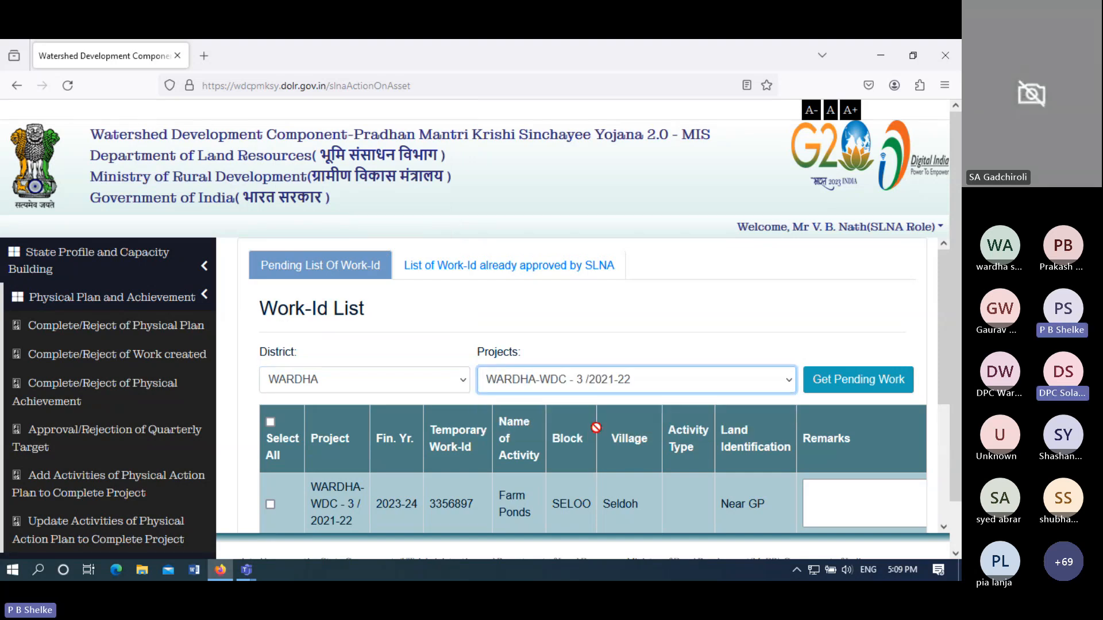
click(858, 392)
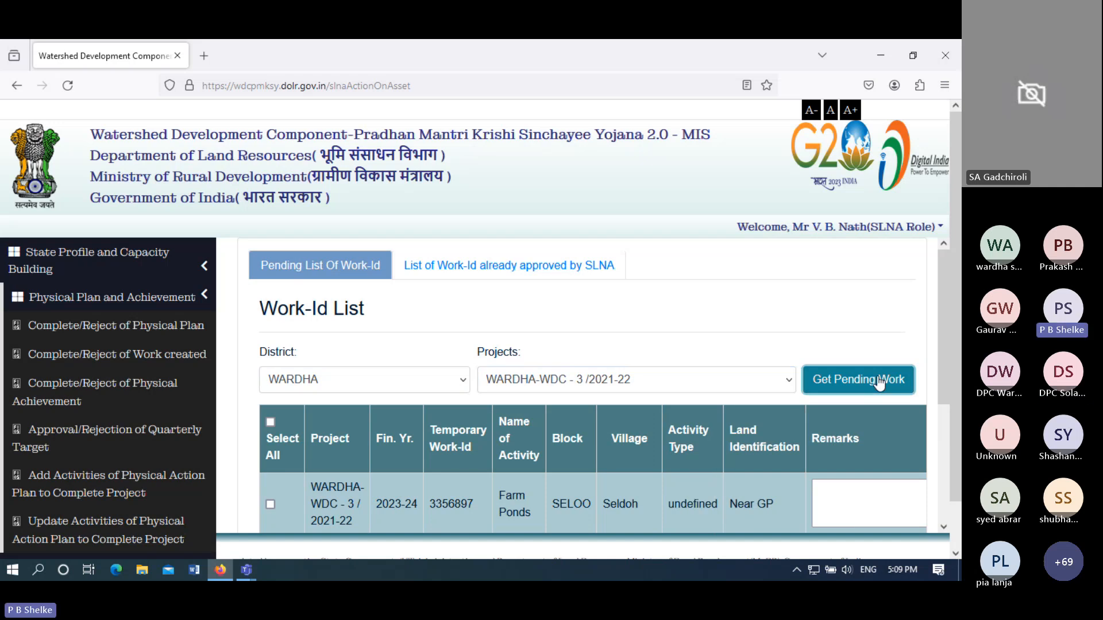
- Enter the remark 'Okay' for both the Farm Ponds and Graded Bunding works
drag(944, 350, 951, 427)
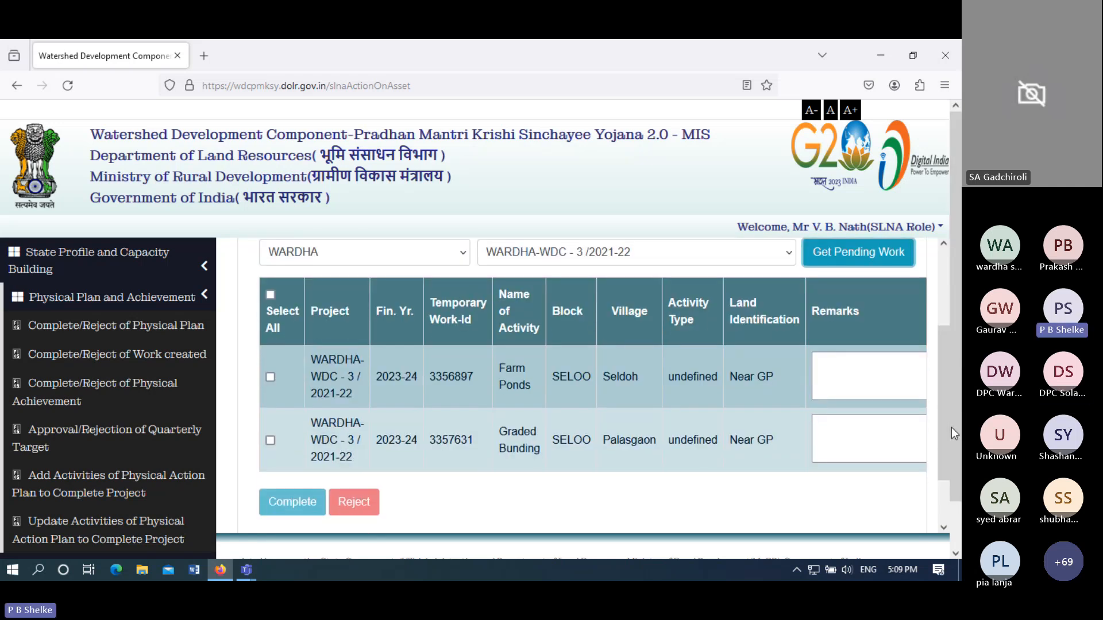
click(838, 372)
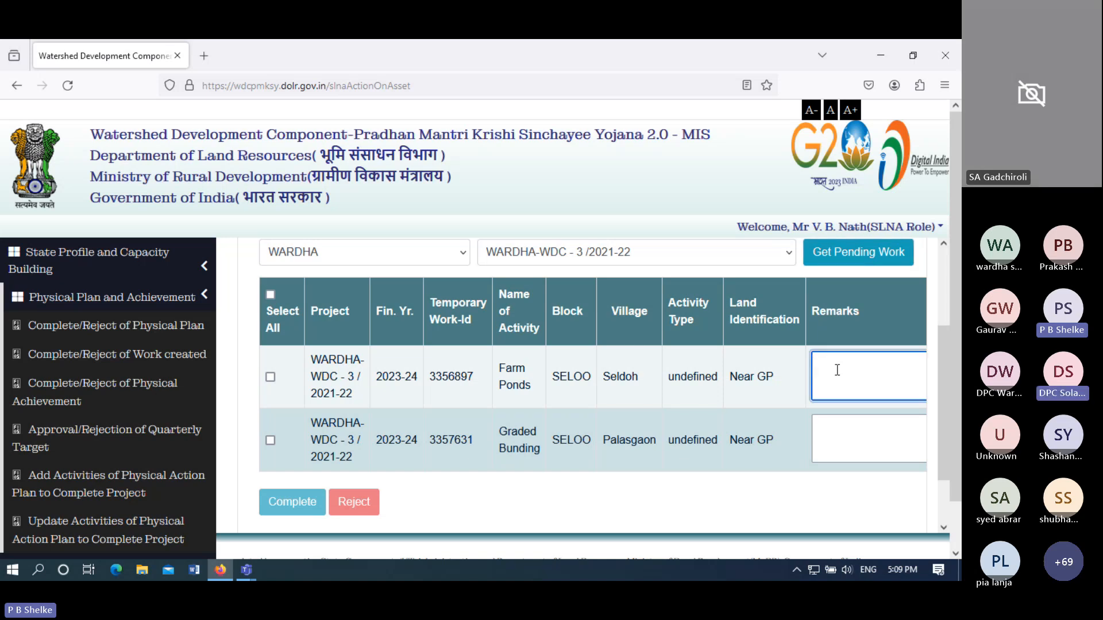
text(Okay)
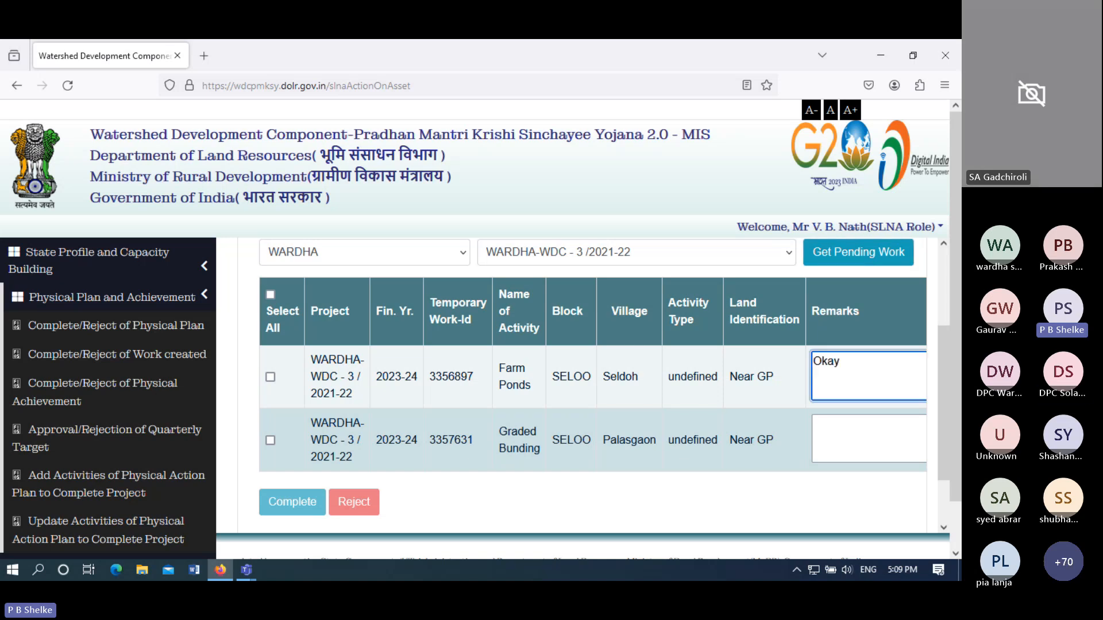
click(852, 434)
text(O)
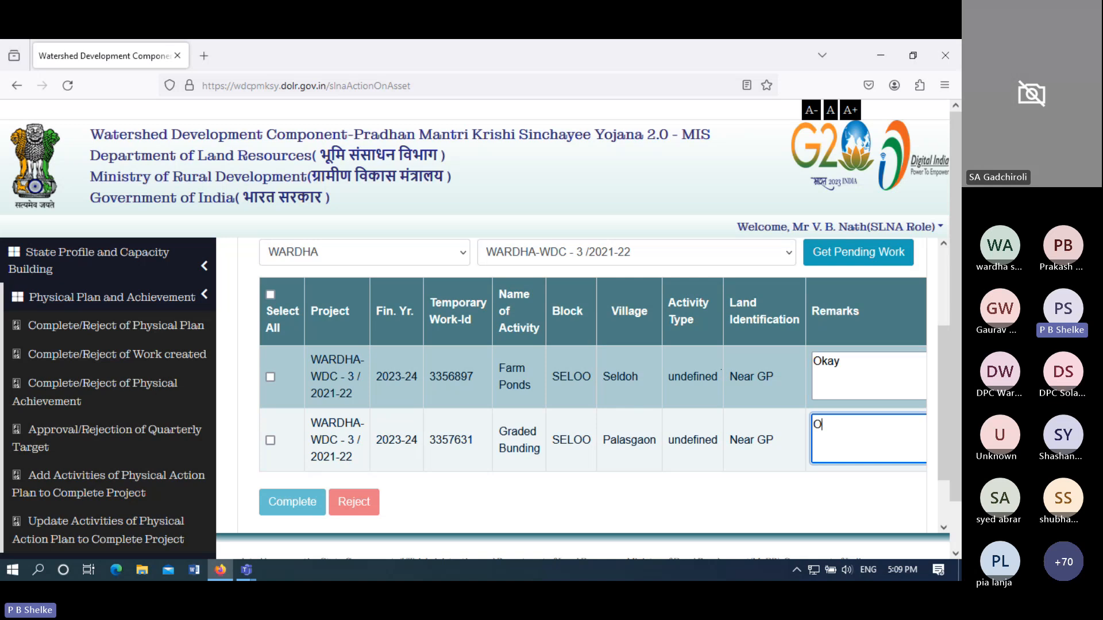
text(kay)
- Select both works and complete them, confirming approval of 3356897 and 3357631
click(271, 295)
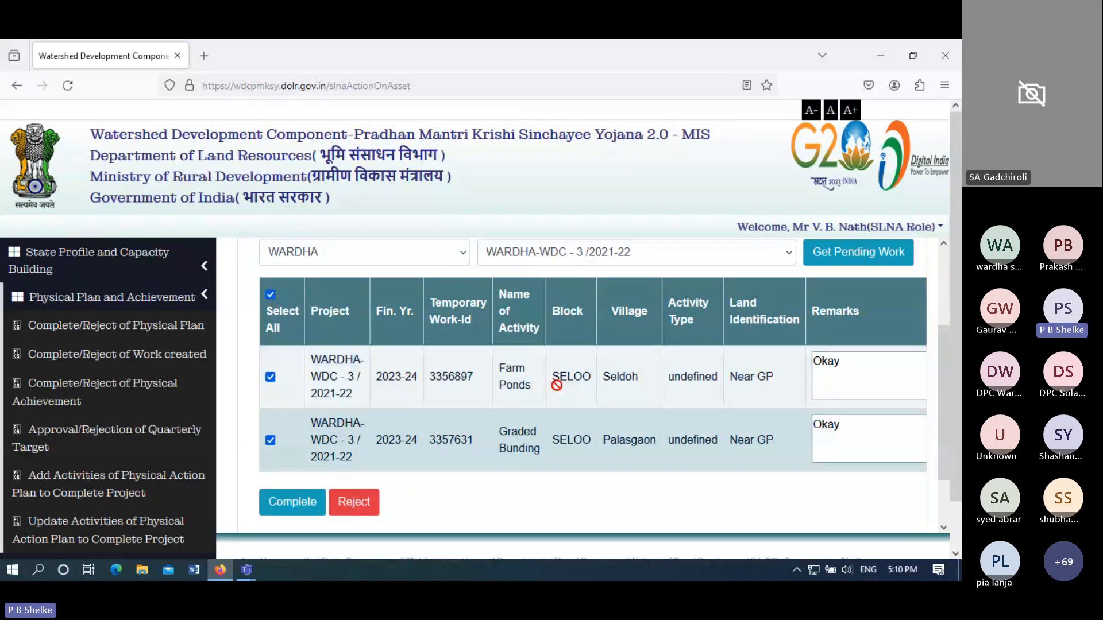
click(292, 502)
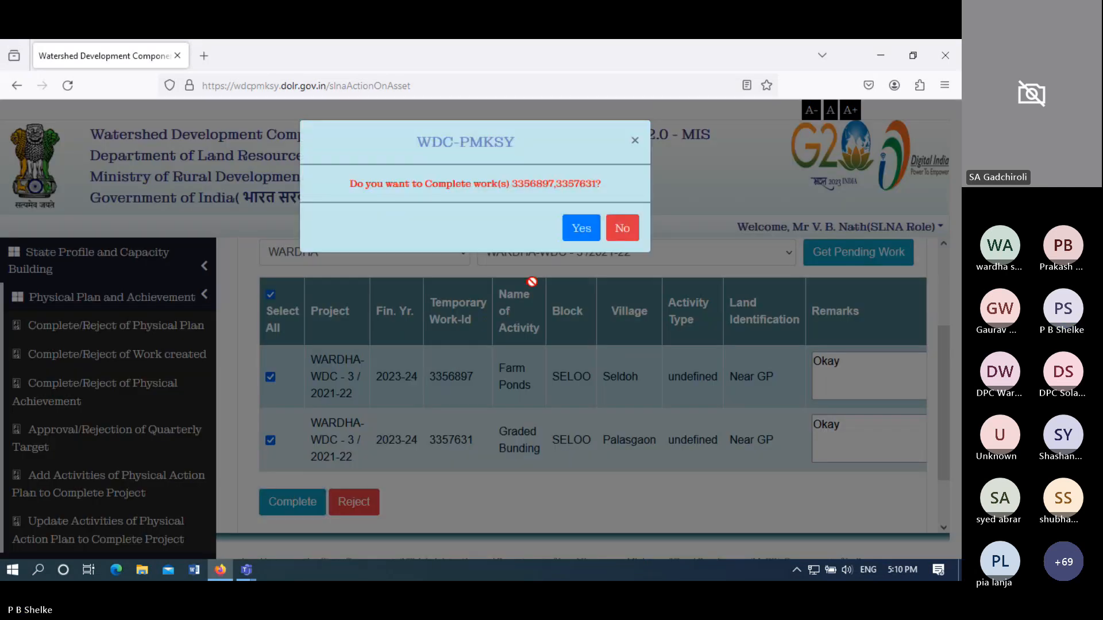
click(579, 228)
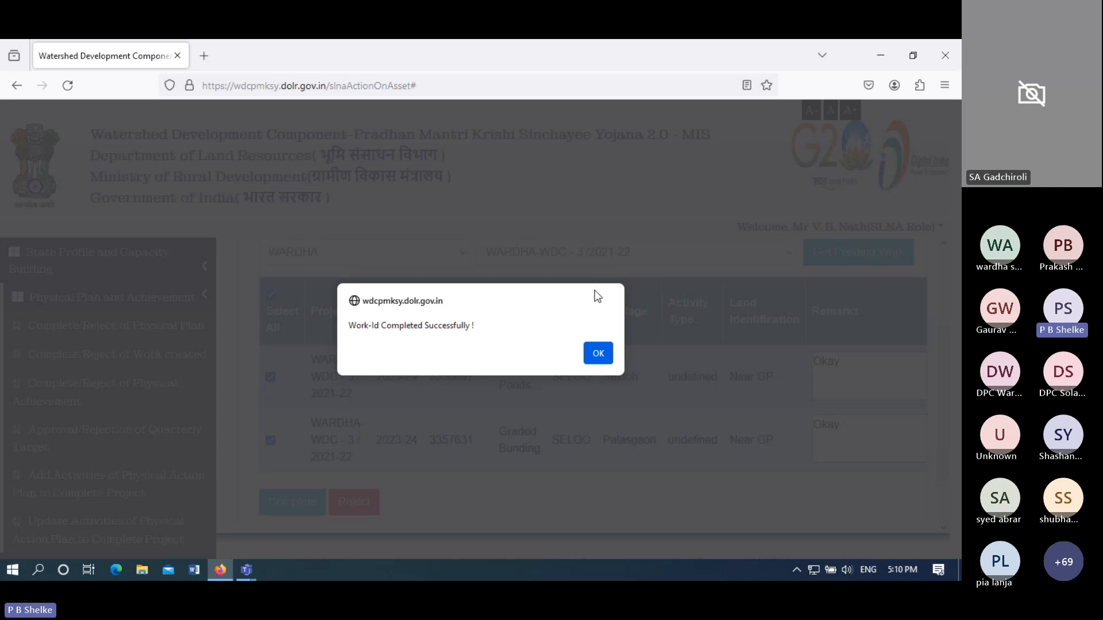
click(598, 354)
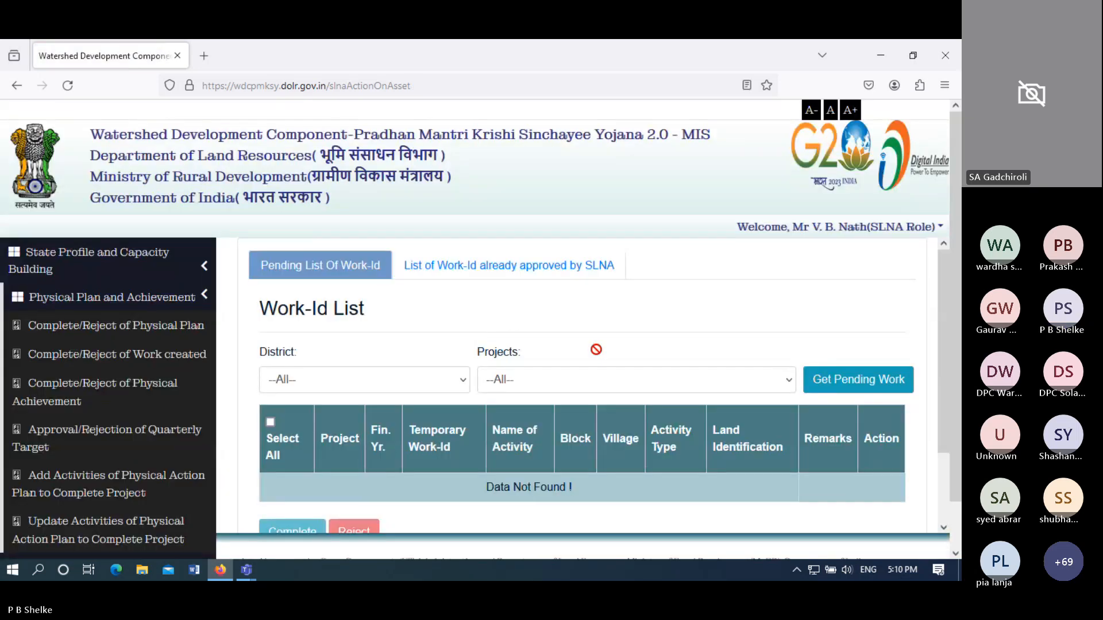
- List SLNA-approved works for WARDHA, WARDHA-WDC - 3 /2021-22, showing IDs 3357681 and 3357682
click(545, 268)
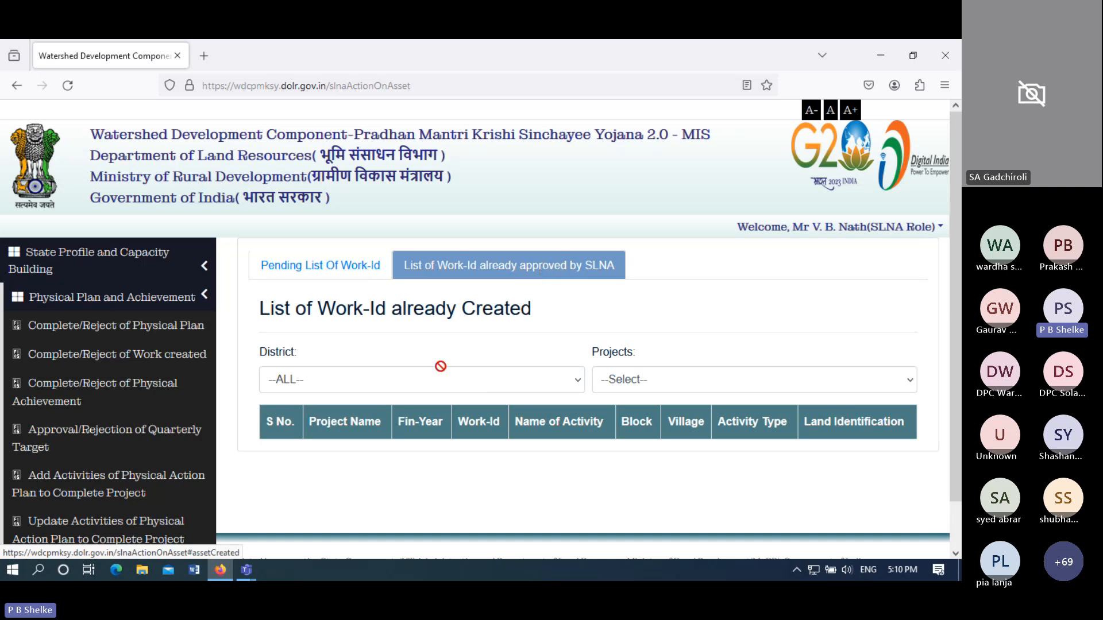
click(436, 381)
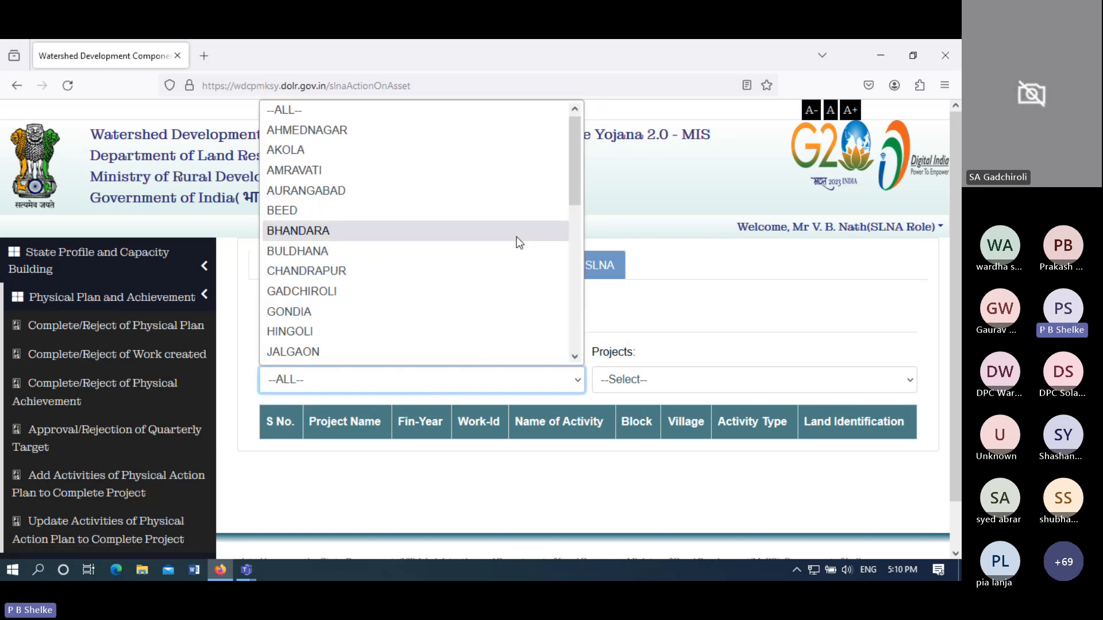
drag(571, 196, 563, 362)
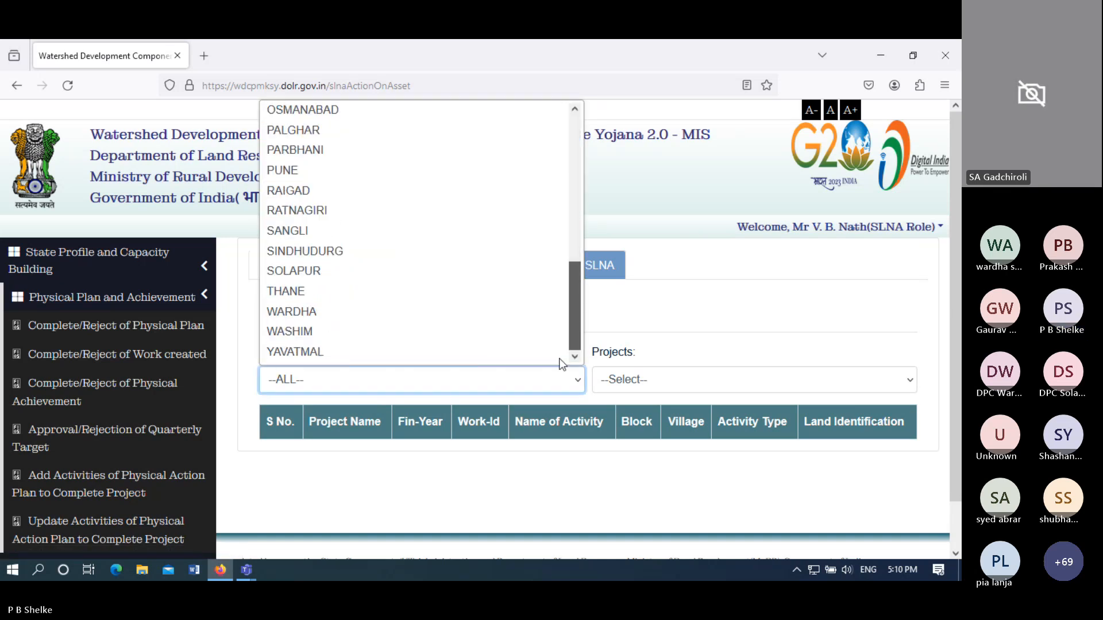
click(371, 314)
click(640, 386)
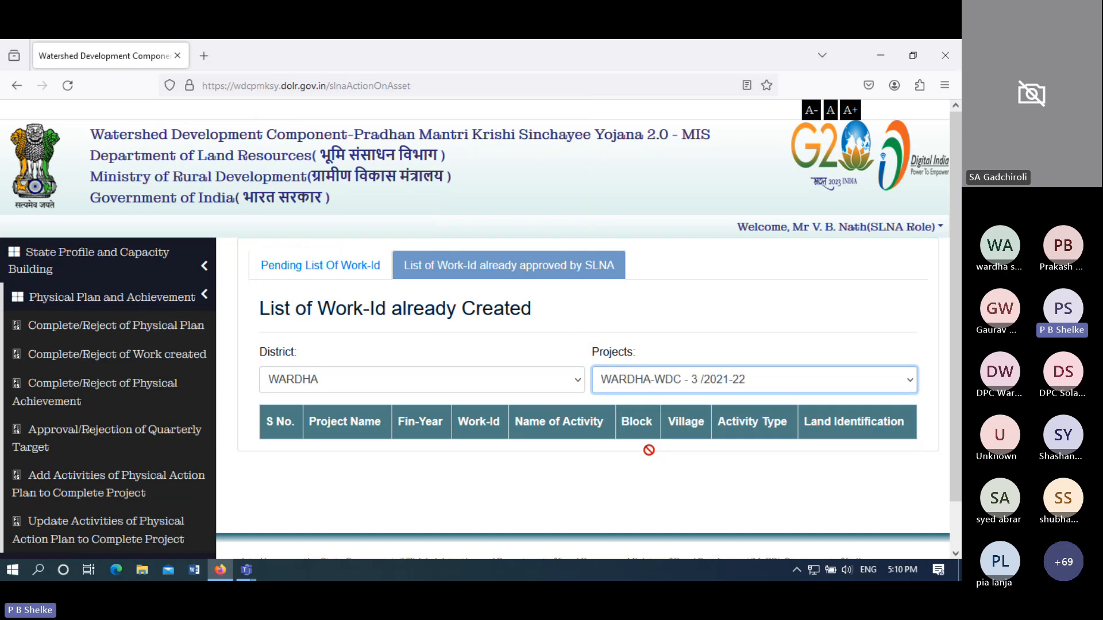
click(649, 448)
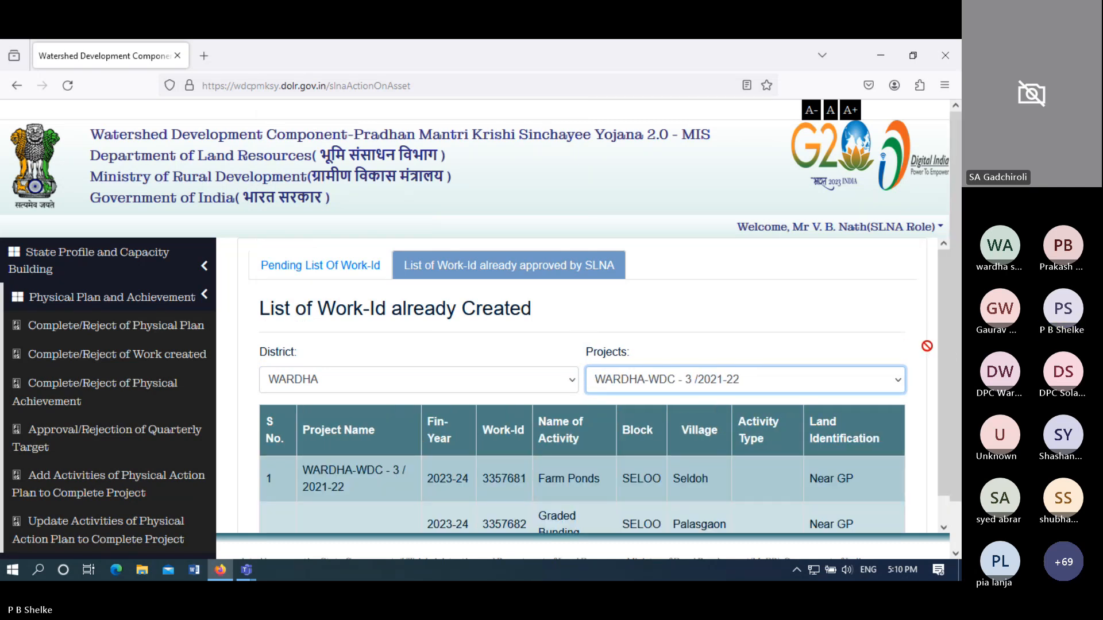
scroll(928, 391, down, 2)
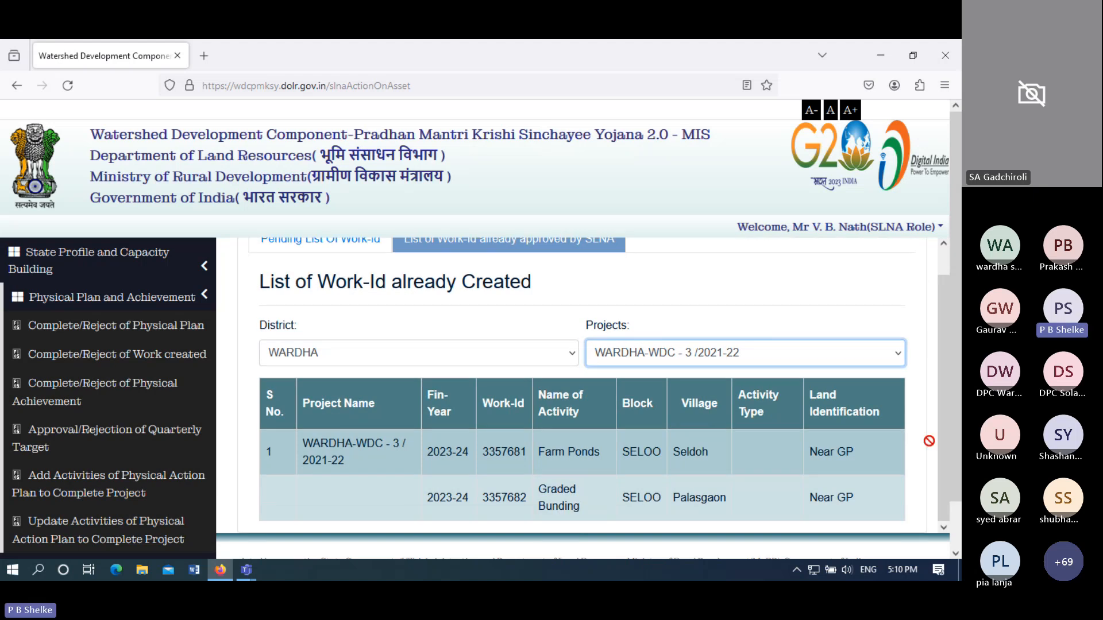
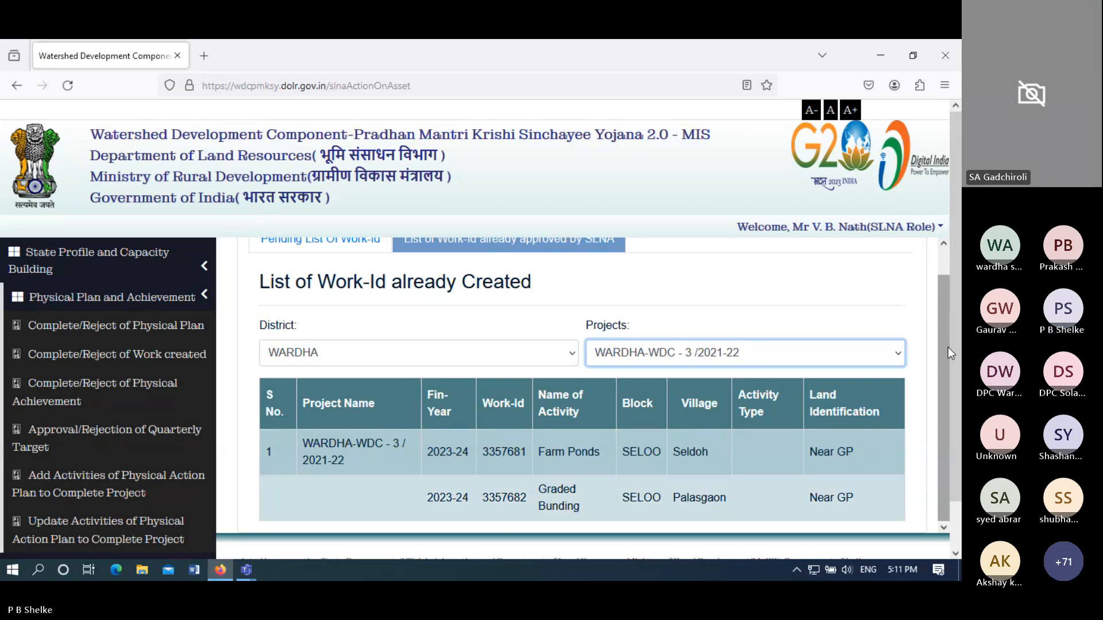
- Log out of the SLNA account from the Welcome user menu
scroll(948, 344, up, 1)
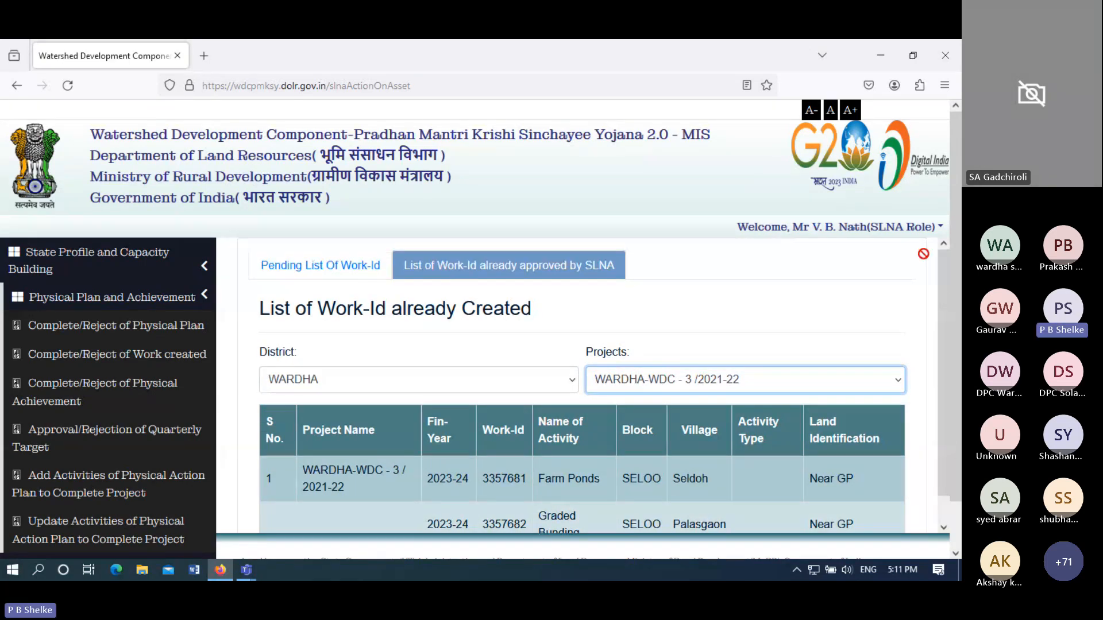
click(916, 228)
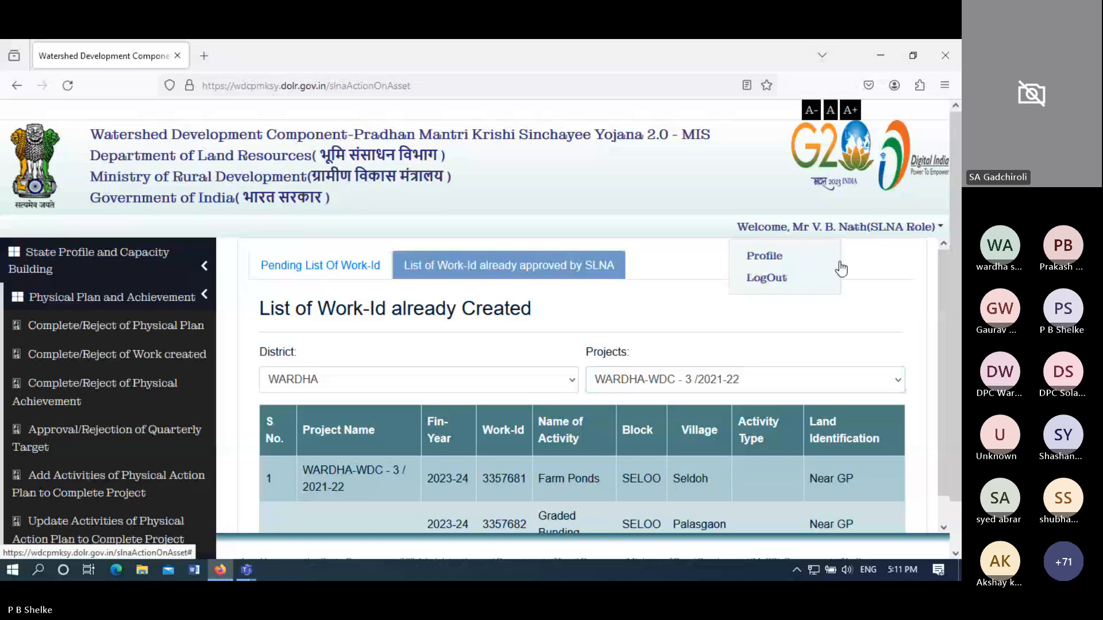
click(757, 284)
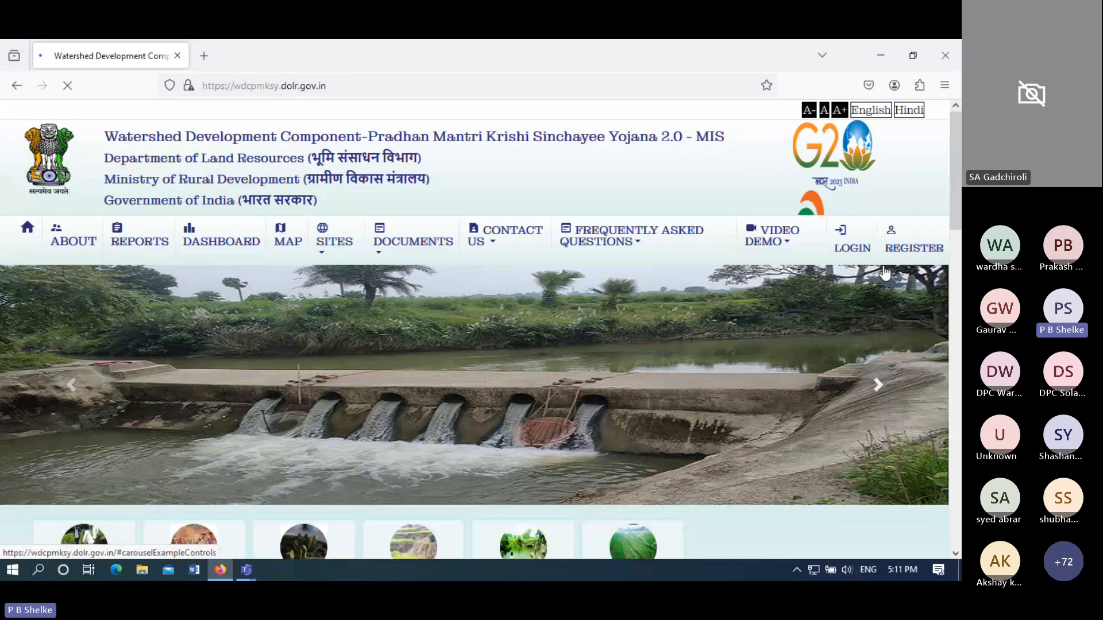
- Try logging in with the saved account and the shown security code; it's rejected as 'Invalid Credential !'
click(843, 252)
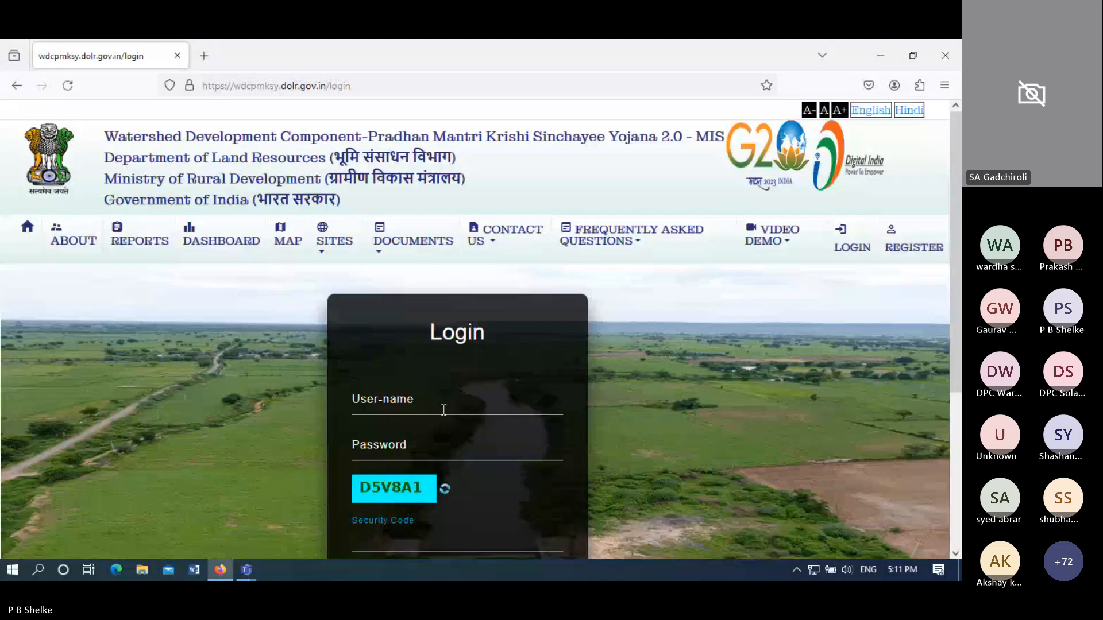
click(444, 410)
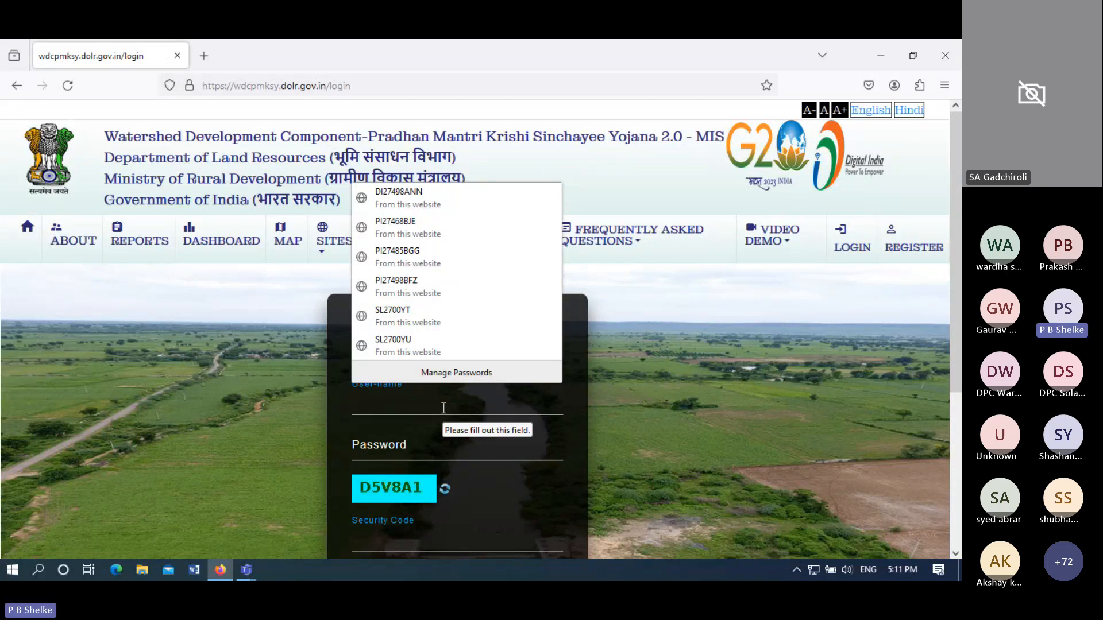
click(411, 286)
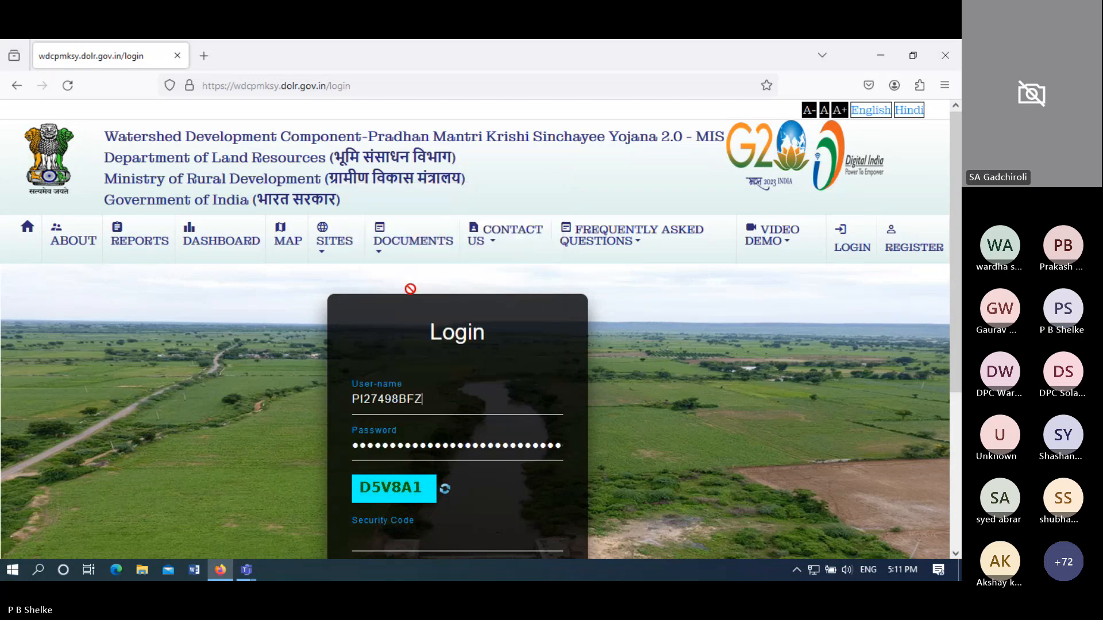
click(396, 534)
double_click(425, 446)
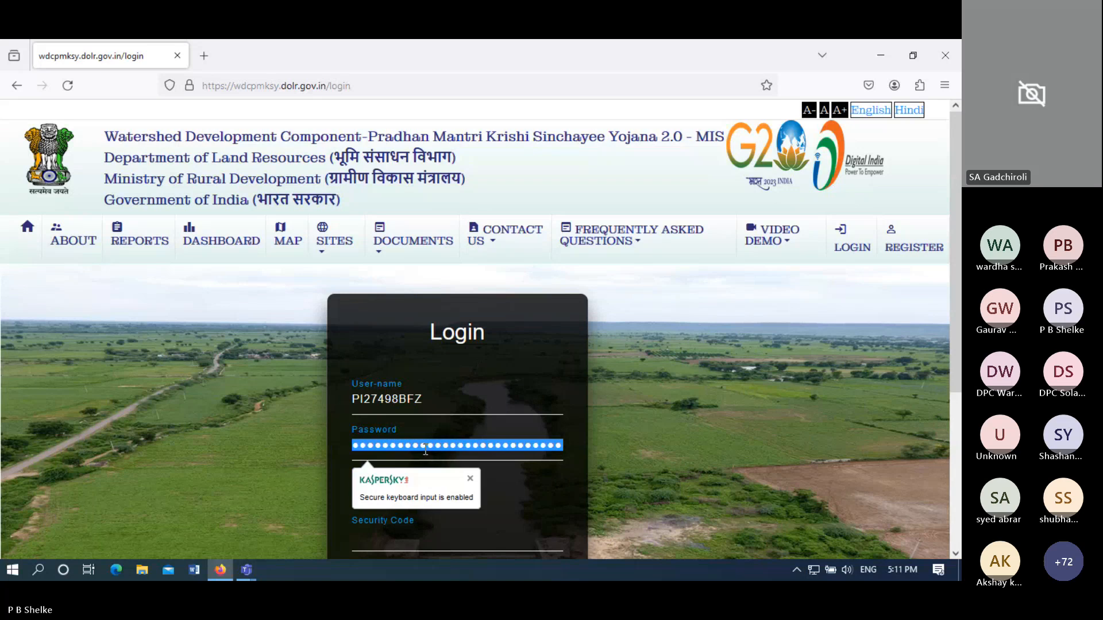
click(387, 547)
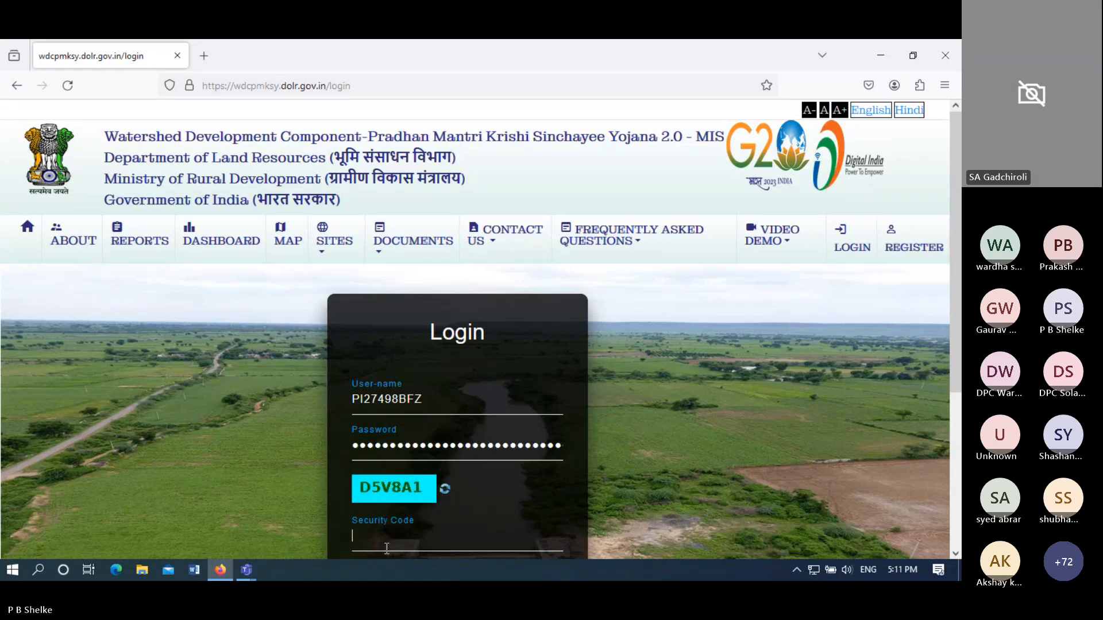
text(D5V8A1)
scroll(951, 458, down, 3)
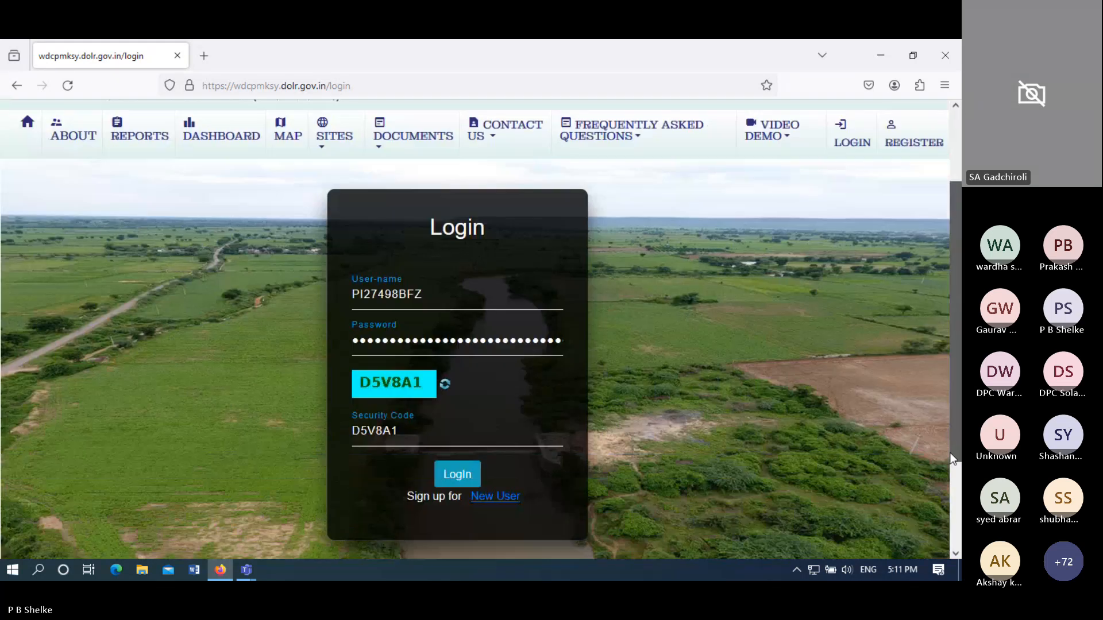
click(458, 482)
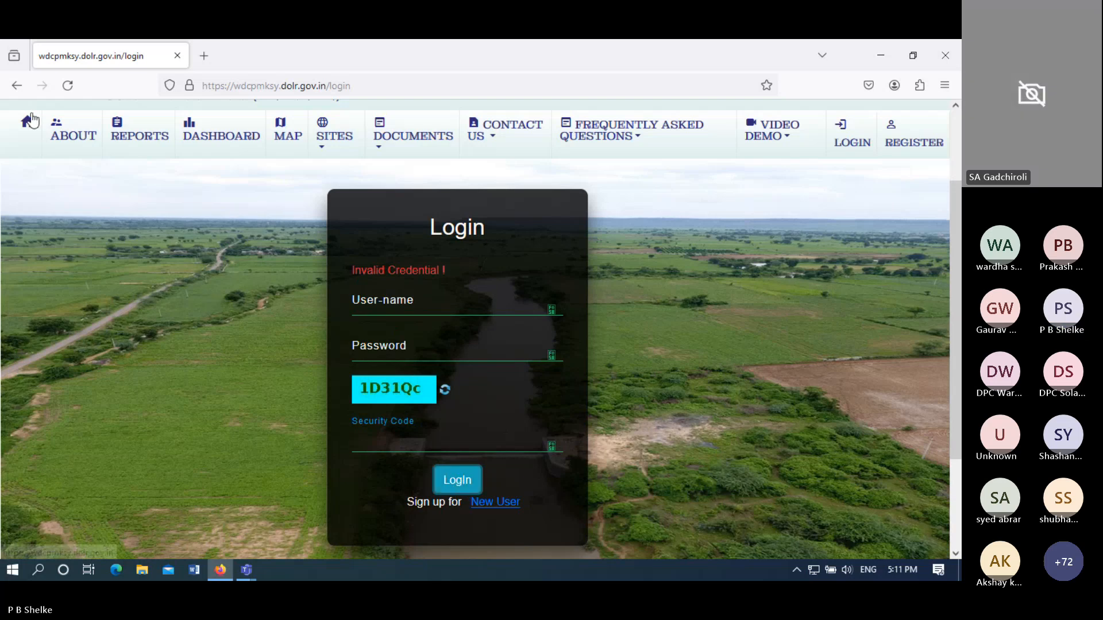
- Reload the portal home page and reopen the login form with the saved account filled in
click(28, 121)
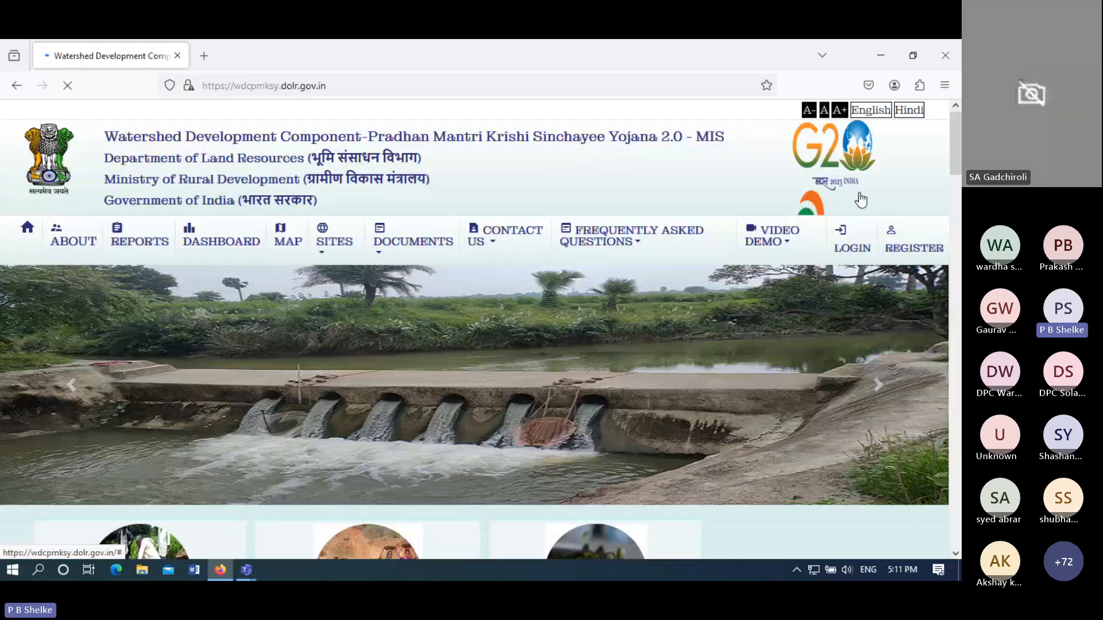
click(420, 85)
key(Return)
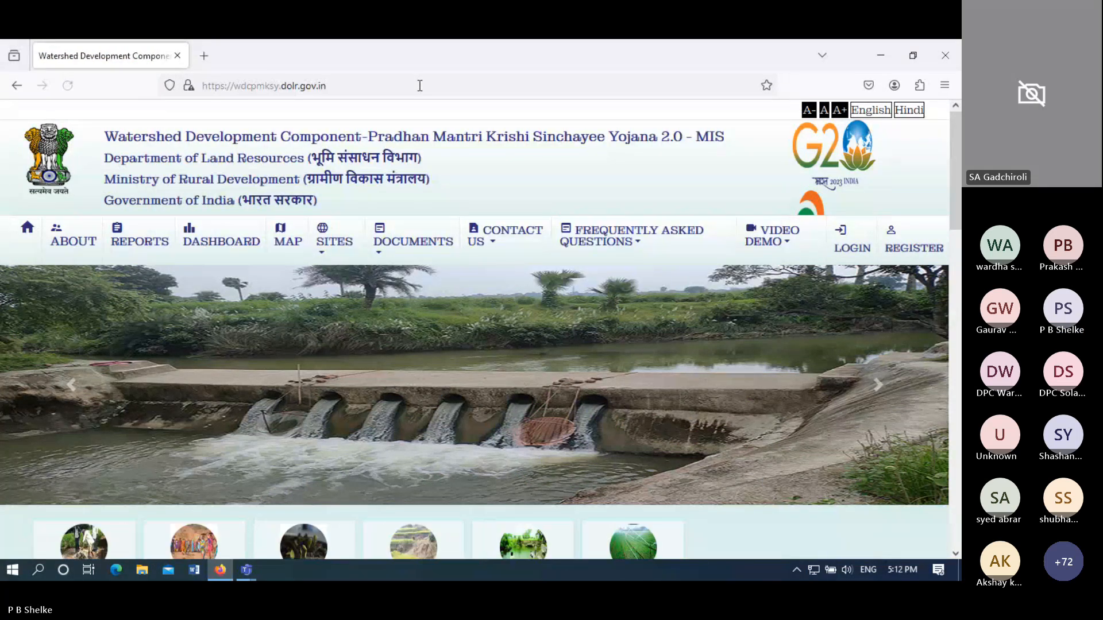
click(853, 248)
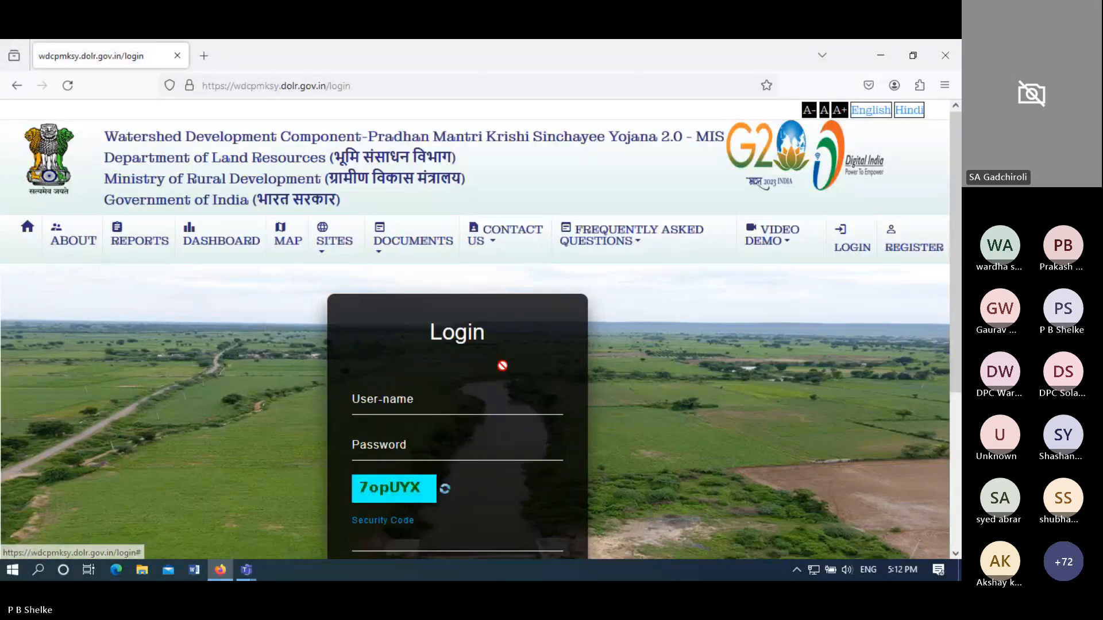
click(459, 400)
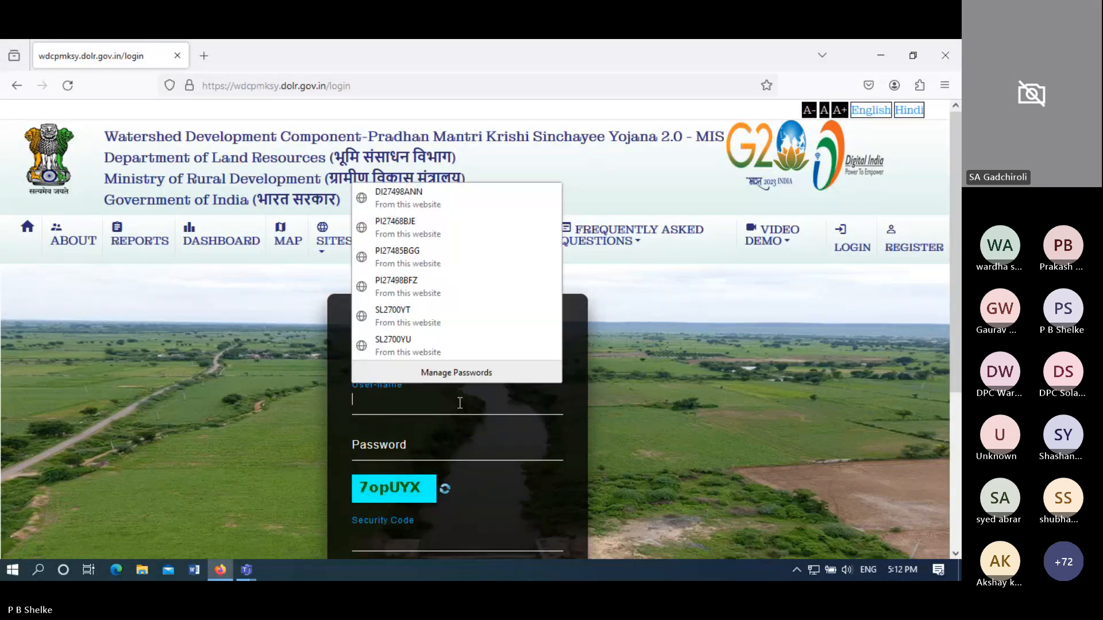
click(414, 288)
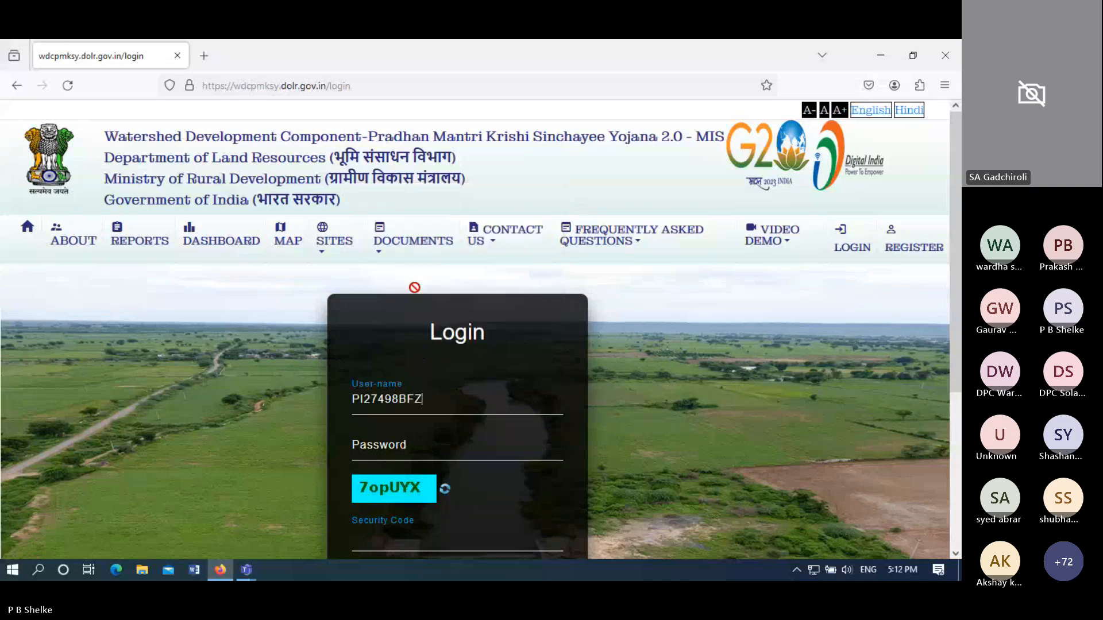
- Replace the password, enter the security code, sign in as PIA, and update the saved browser password
double_click(452, 445)
key(BackSpace)
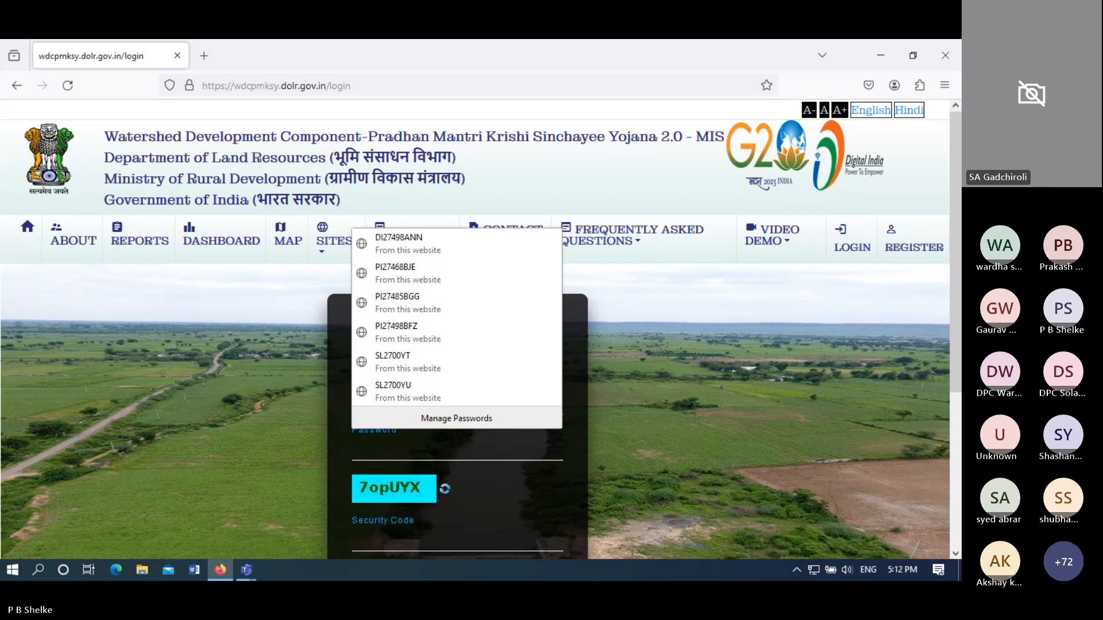
text(••)
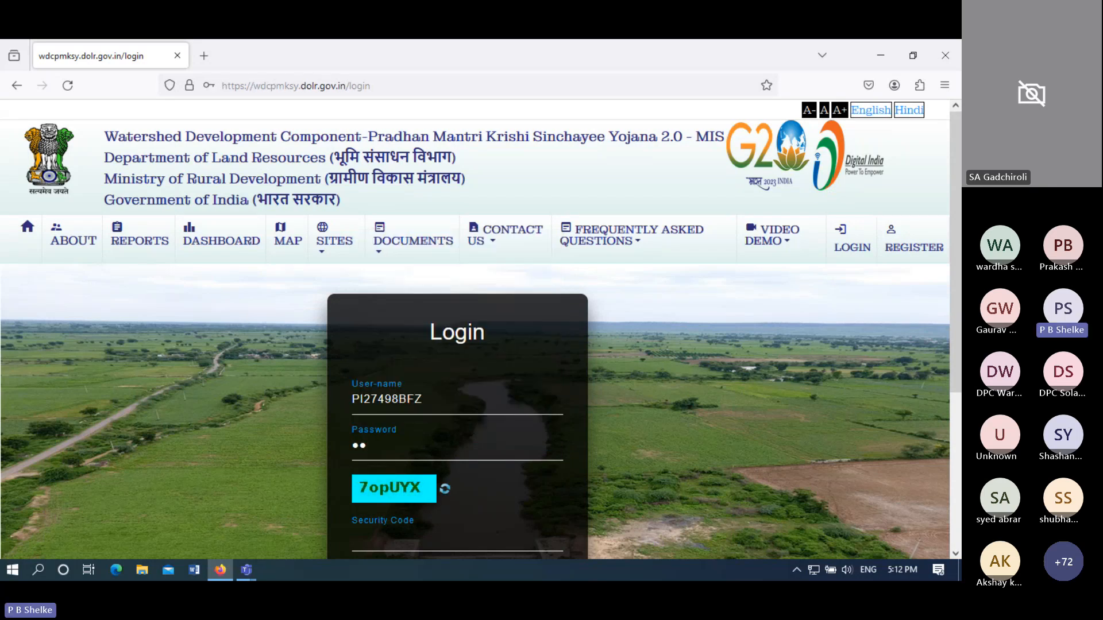
text(••)
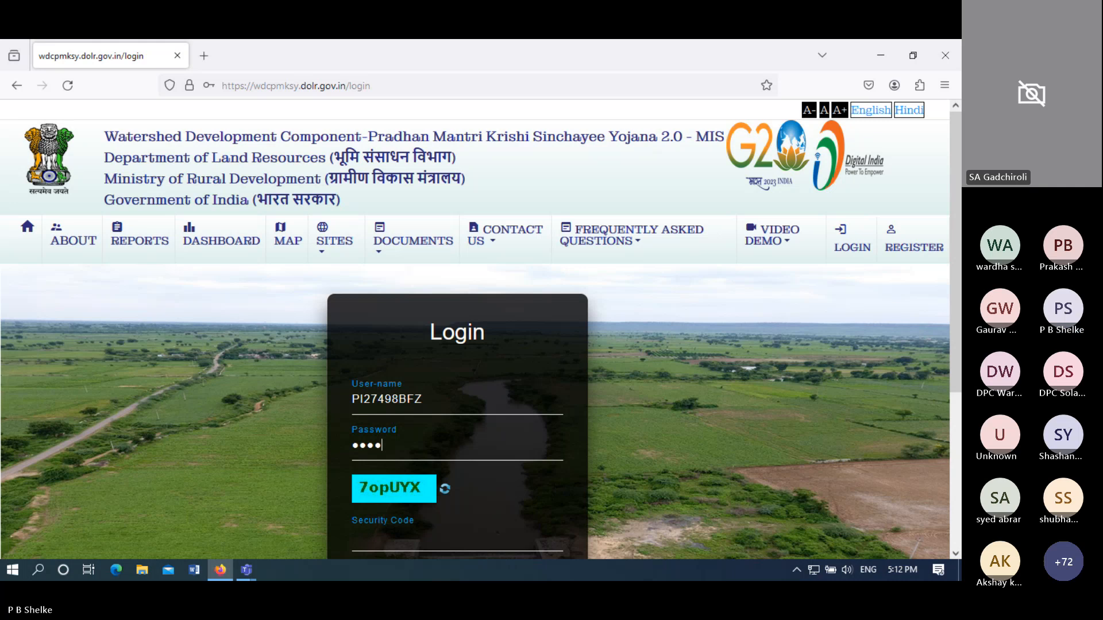
text(••••••)
click(424, 543)
text(7opUYX)
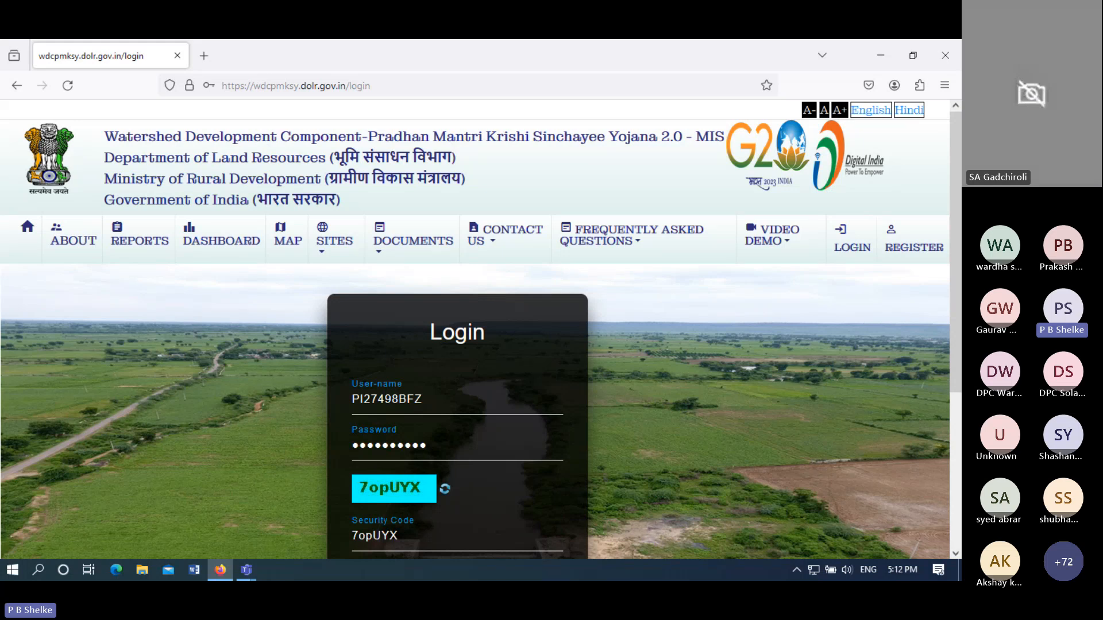
drag(953, 316, 954, 456)
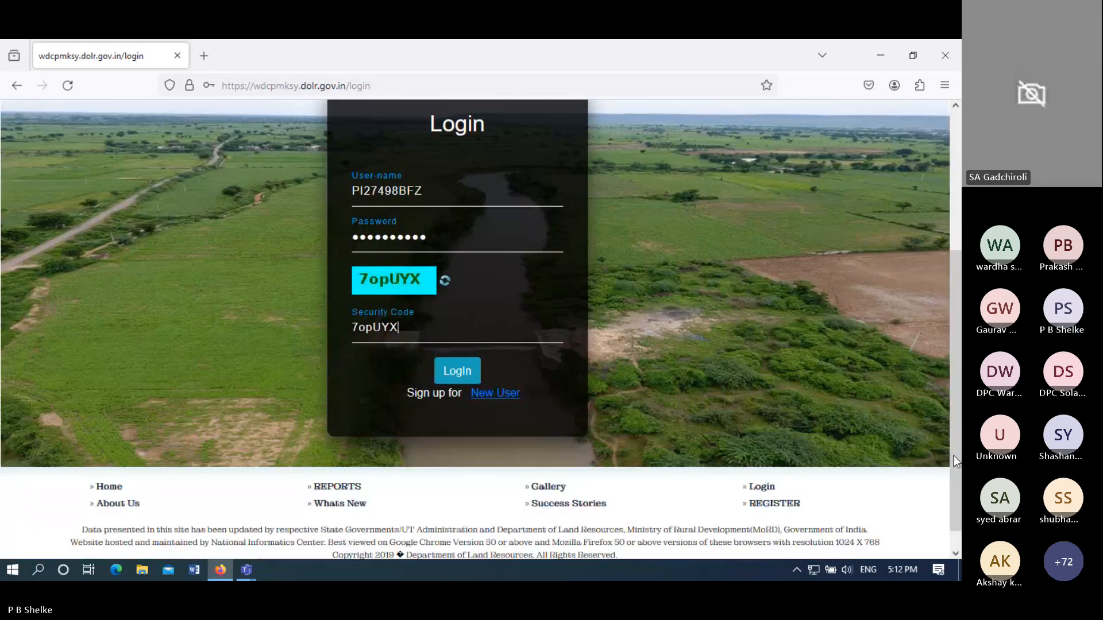
click(455, 375)
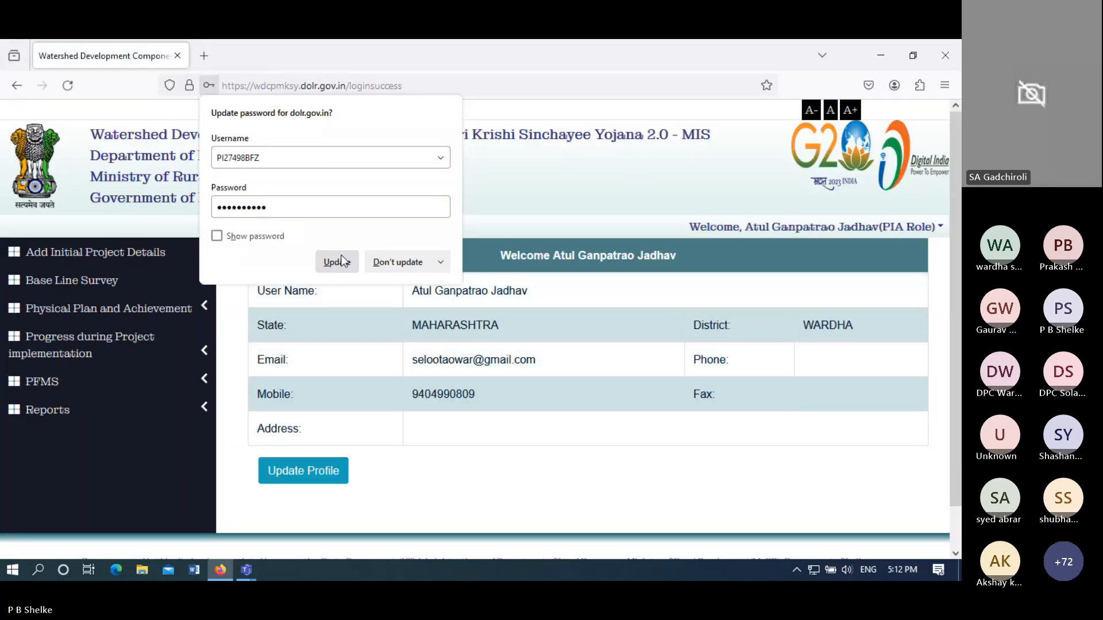
click(339, 262)
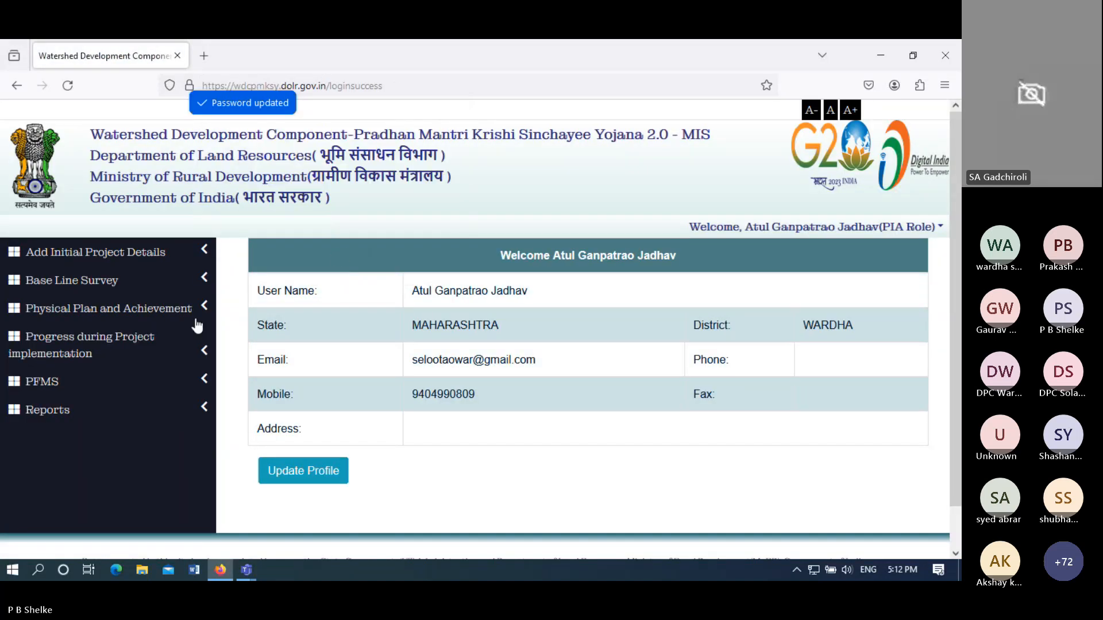
- Open the Create Work-Id page for project WARDHA-WDC - 3 /2021-22
click(117, 310)
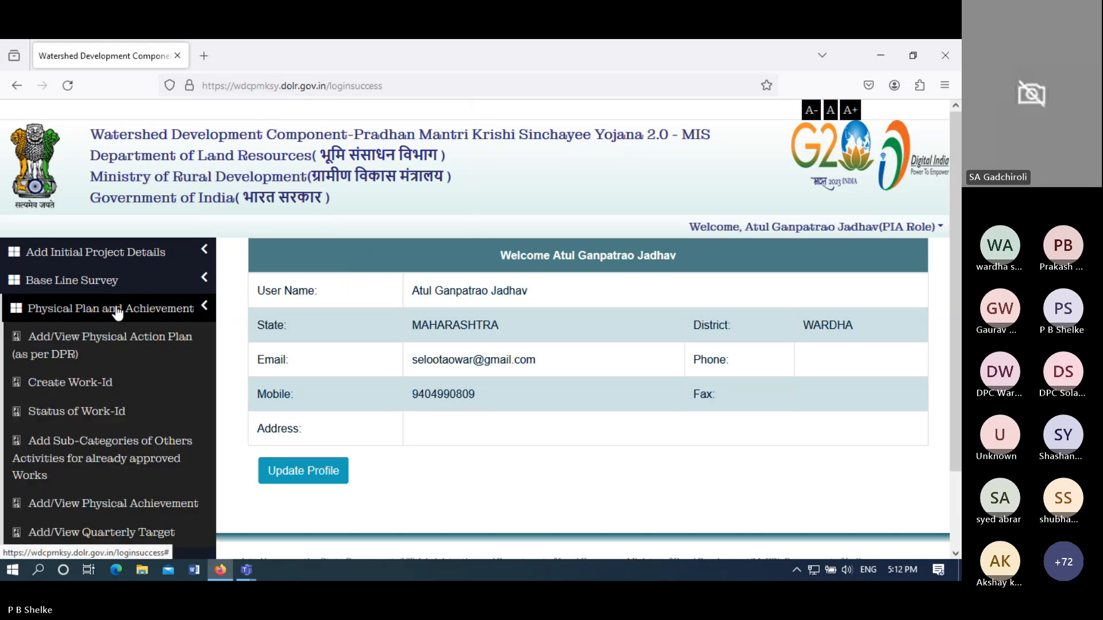
click(91, 395)
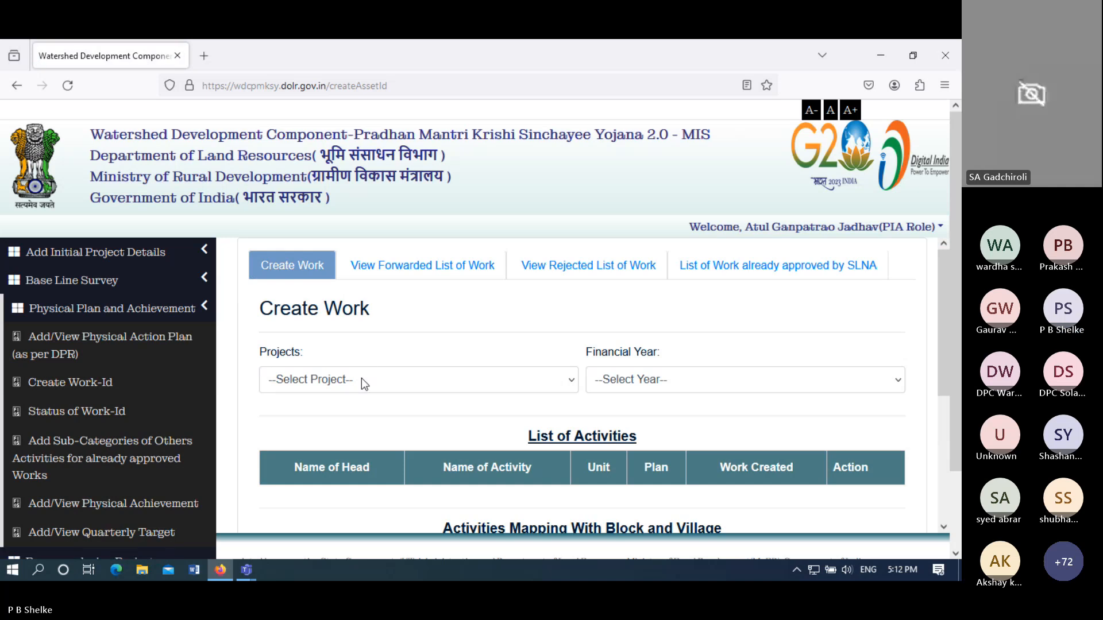
click(361, 379)
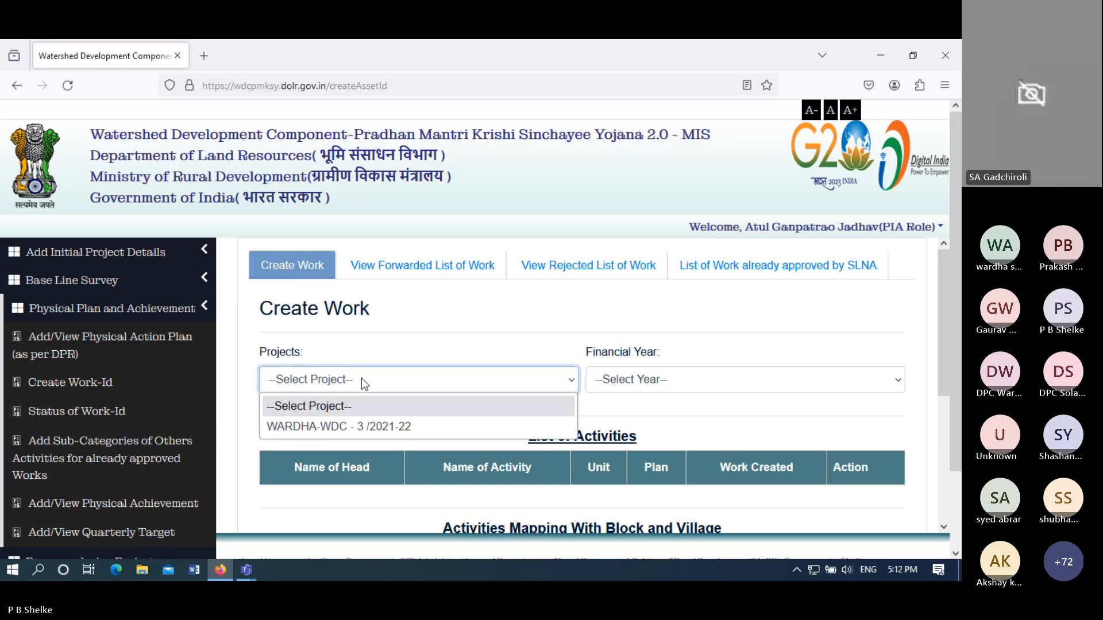
click(352, 426)
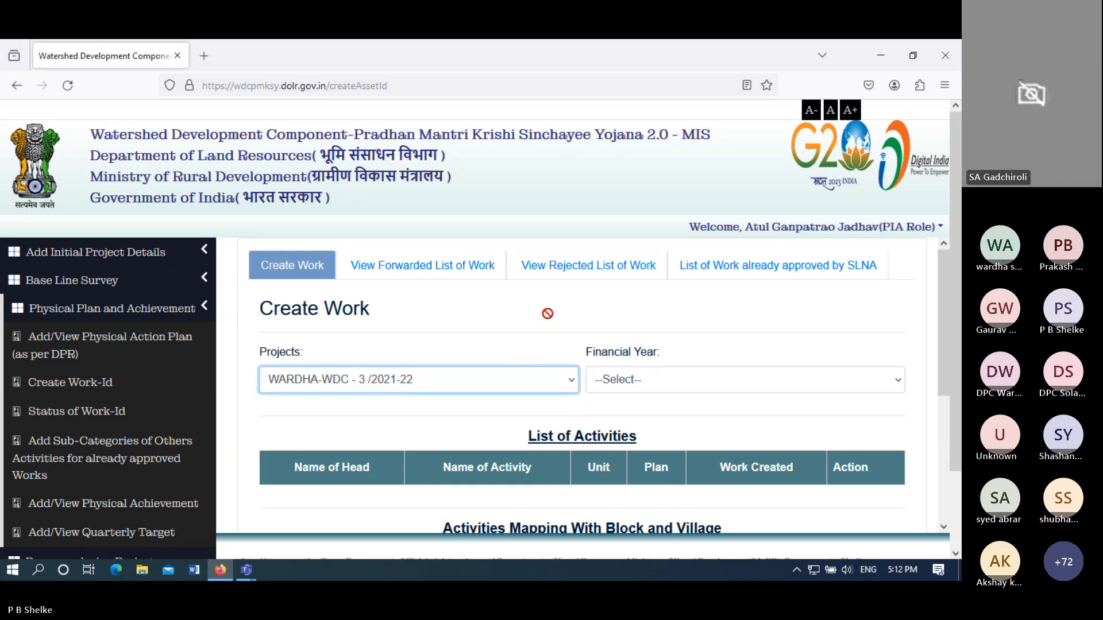
- Check the Forwarded and Rejected work lists, both empty, then open Approved by SLNA
click(457, 282)
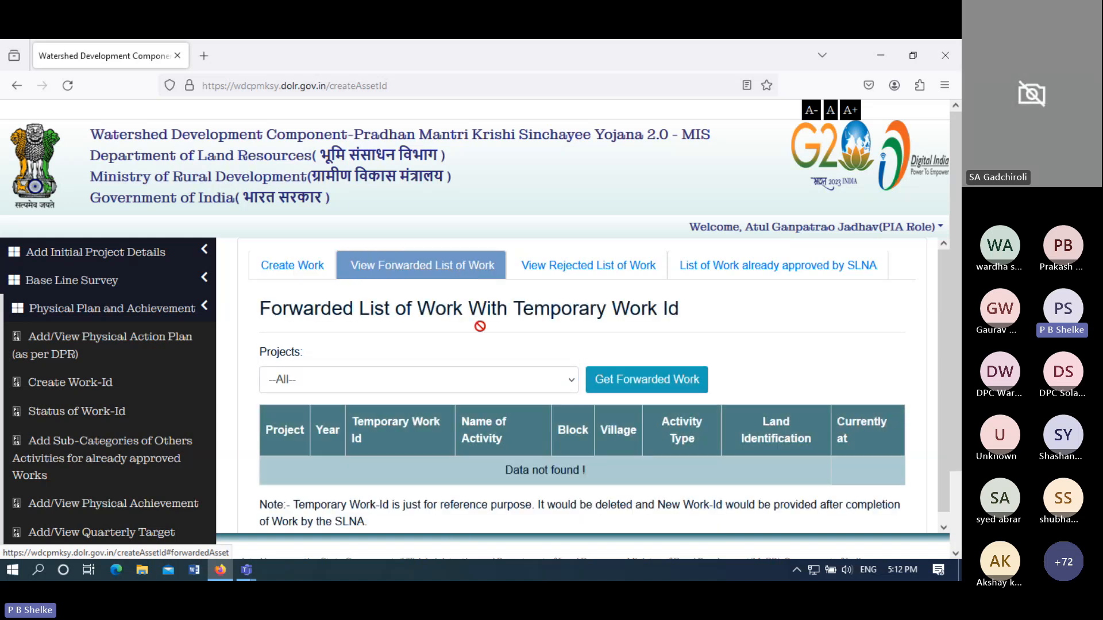
click(489, 375)
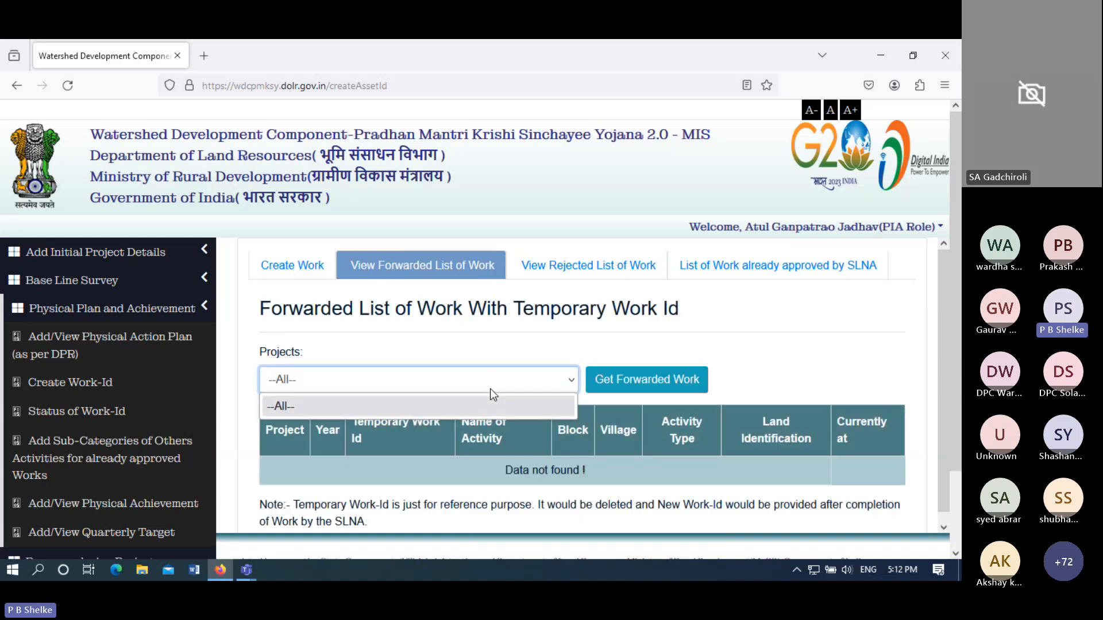
click(487, 405)
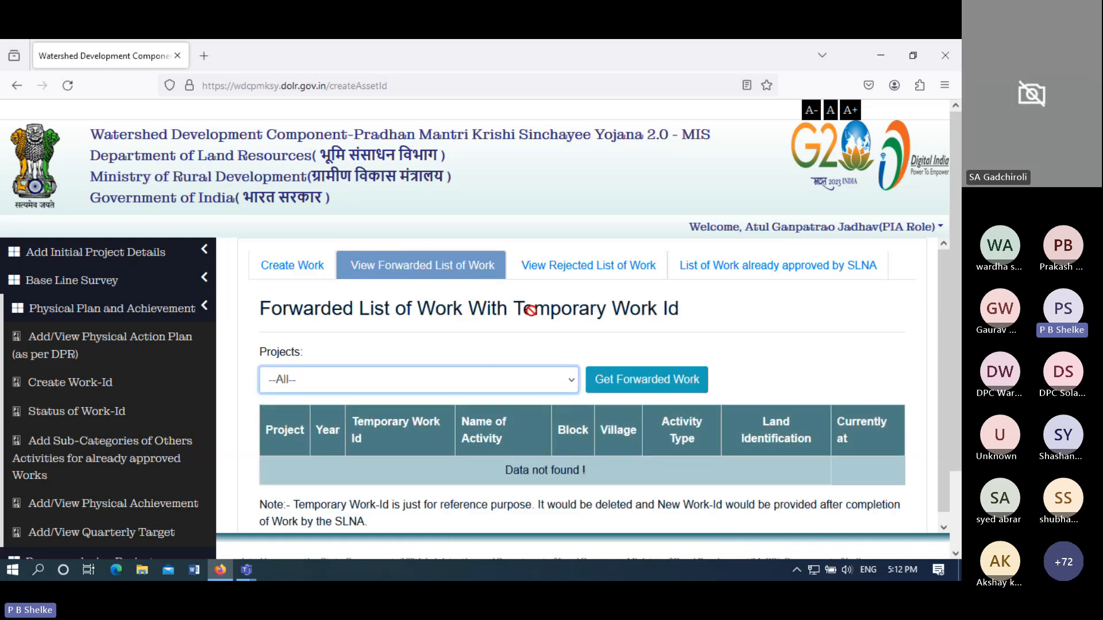
click(570, 277)
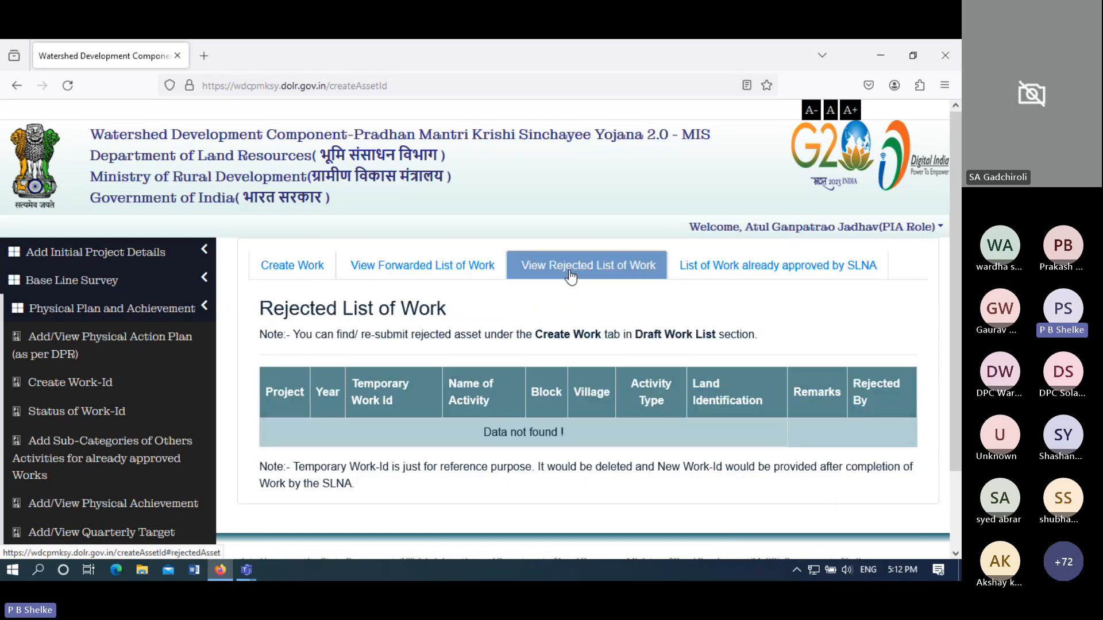
click(805, 269)
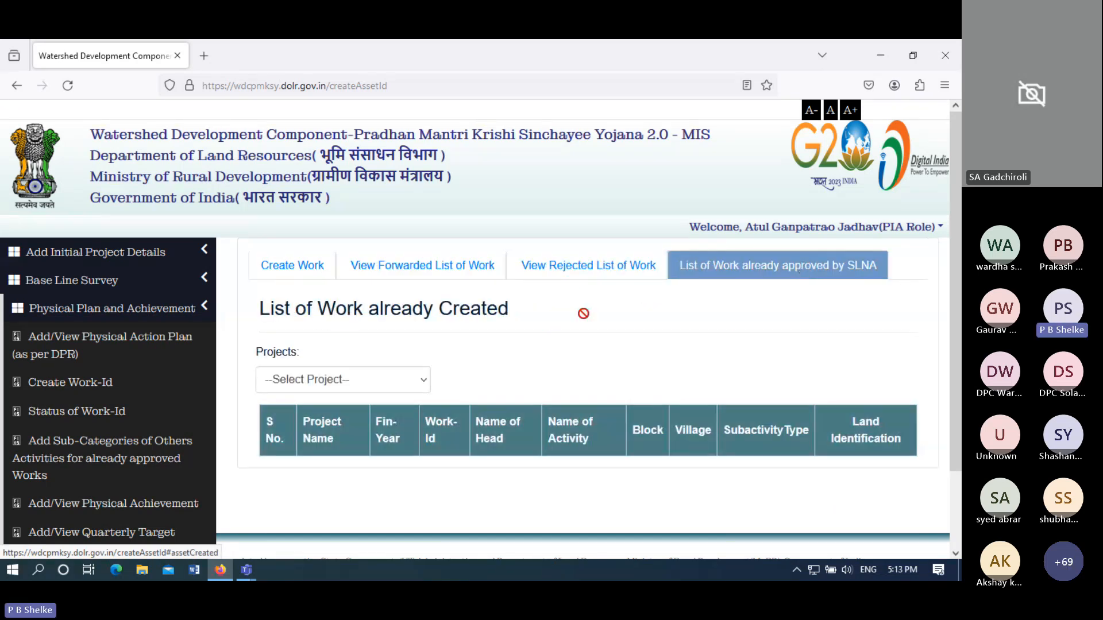
- Show the two SLNA-approved works of WARDHA-WDC - 3 /2021-22, then open Work Wise Status
click(406, 380)
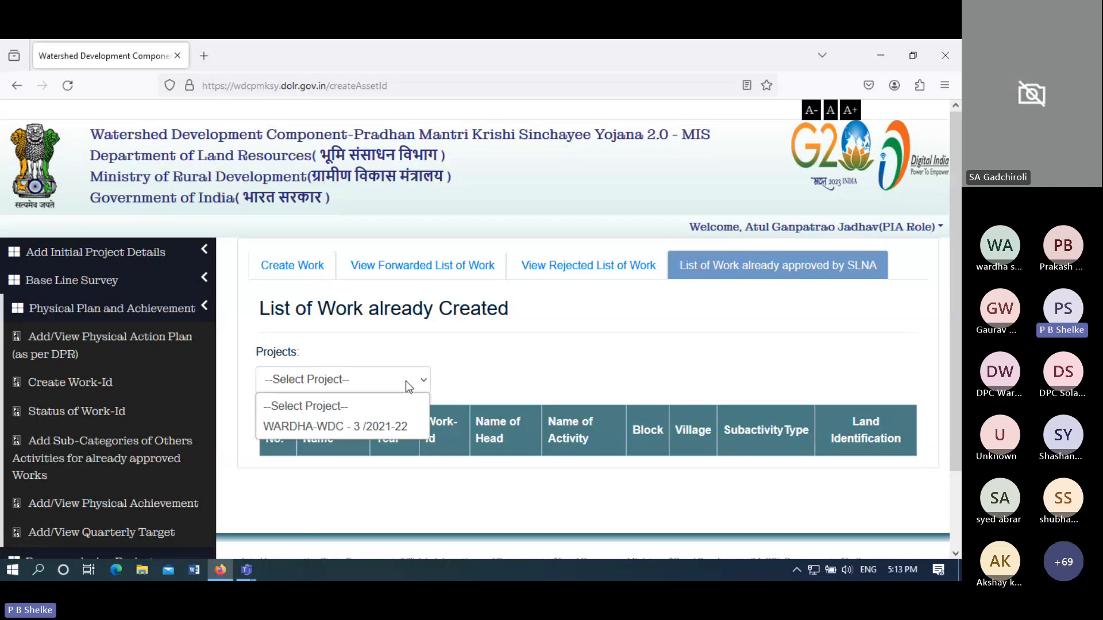
click(382, 427)
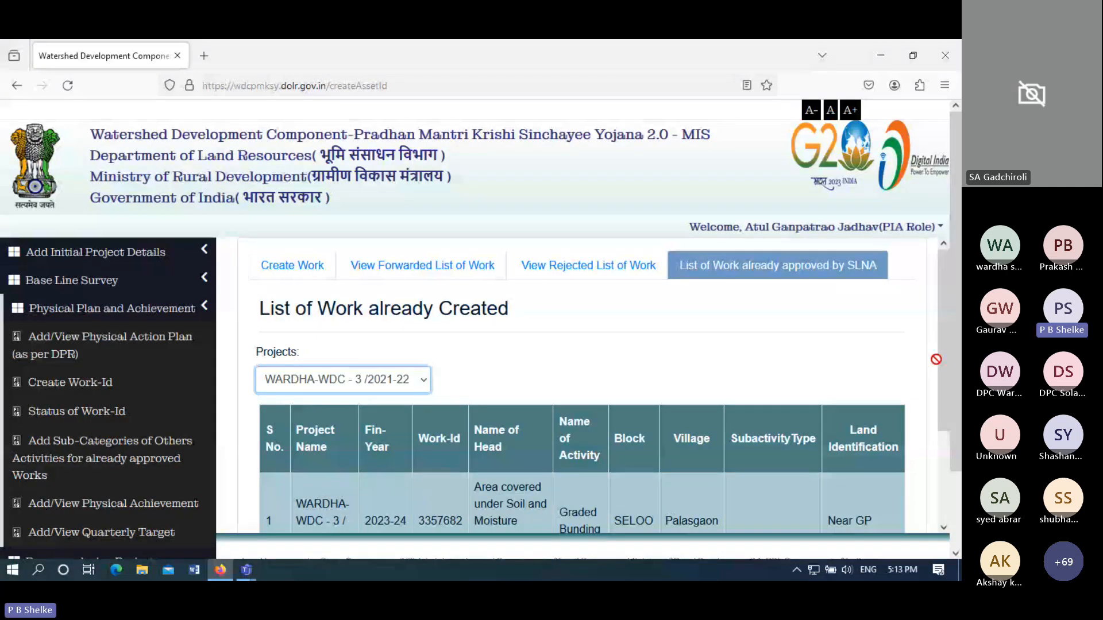
drag(946, 364, 950, 477)
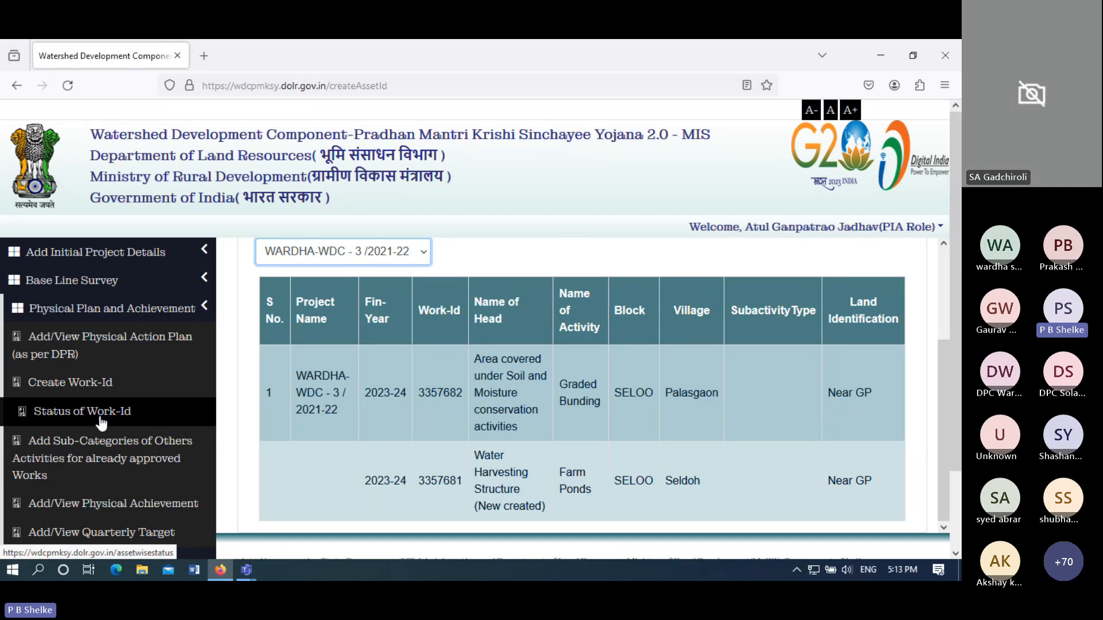
click(100, 418)
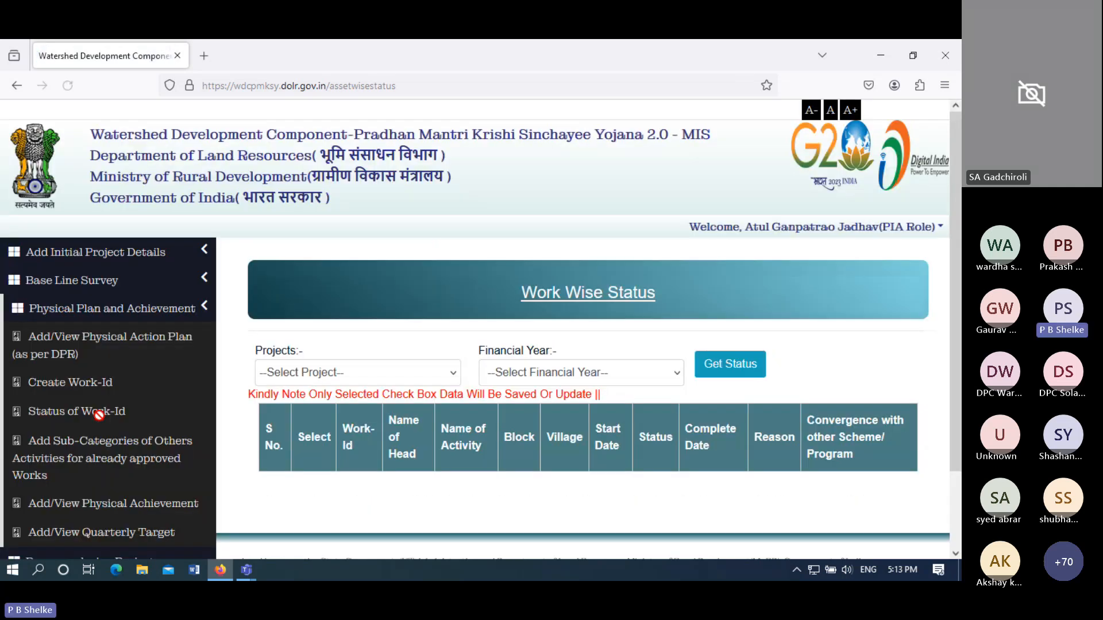
- Get status for WARDHA-WDC - 3 /2021-22, year 2023-24: Palasgaon and Seldoh works, both OnGoing
click(323, 375)
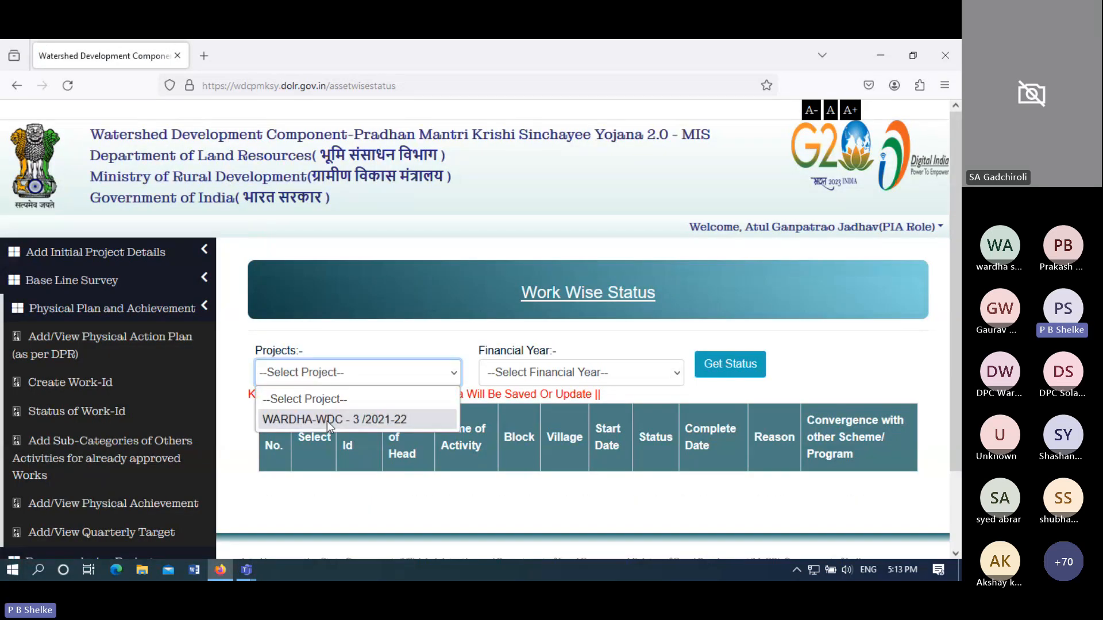
click(327, 422)
click(512, 377)
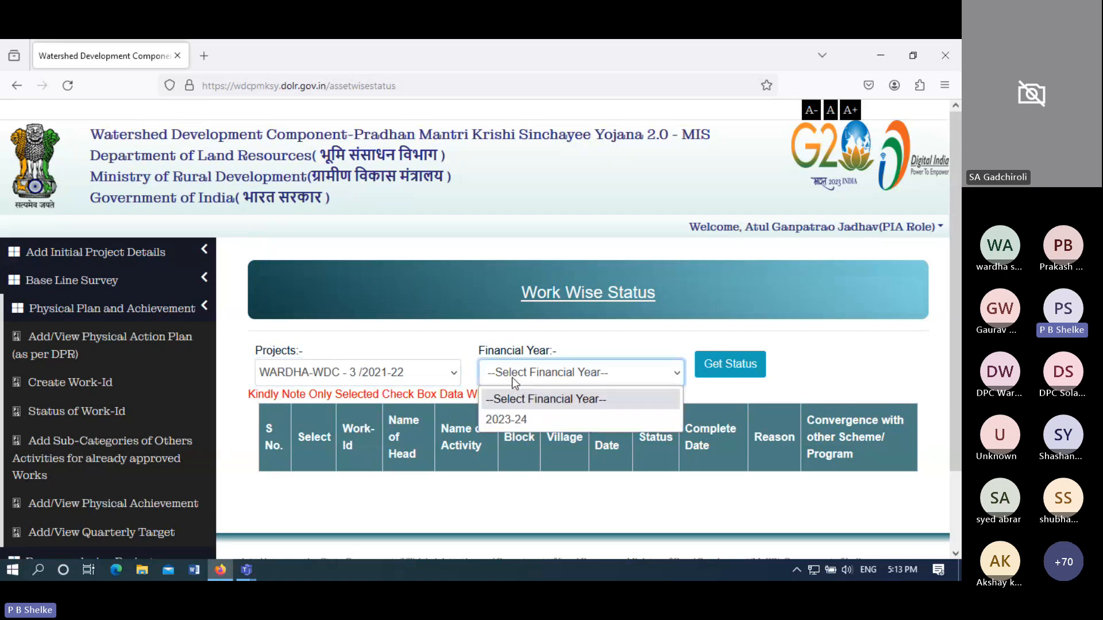
click(506, 419)
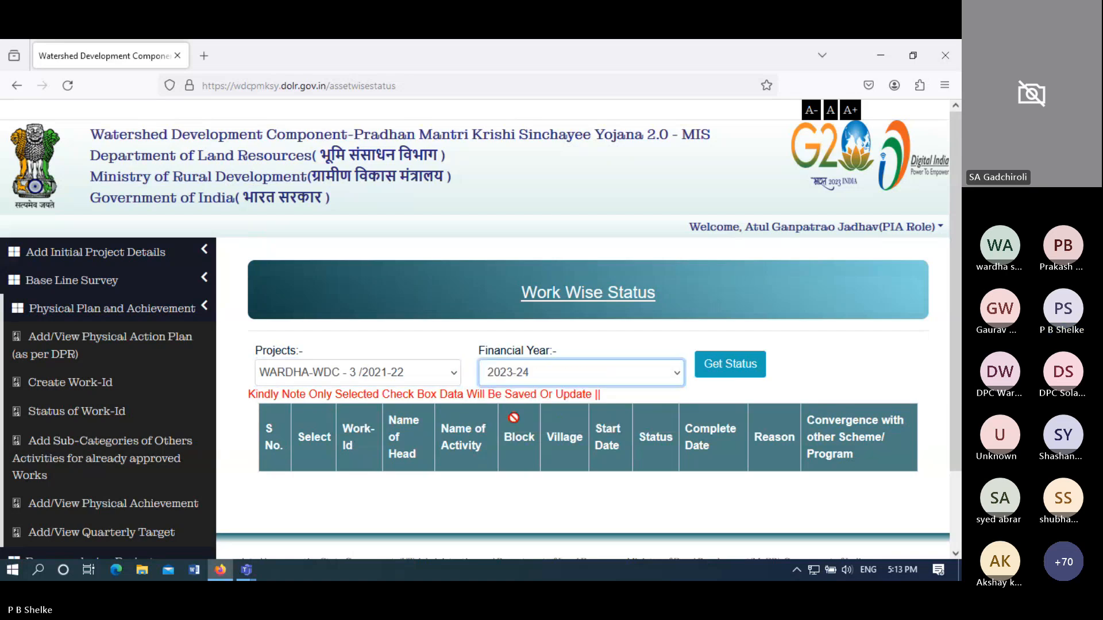
click(712, 367)
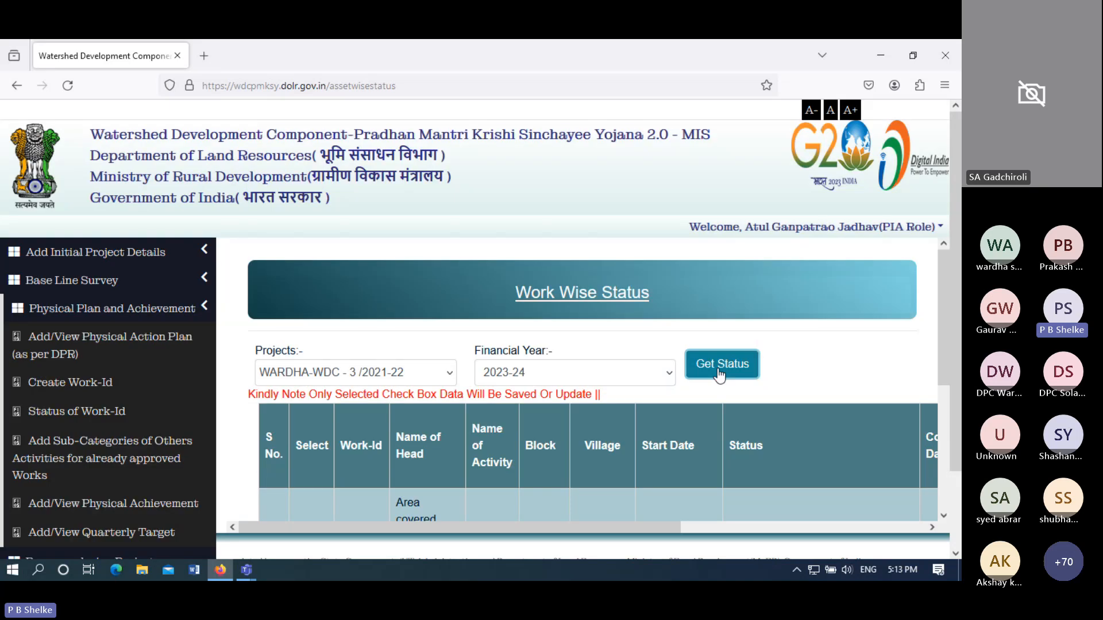
drag(945, 344, 947, 452)
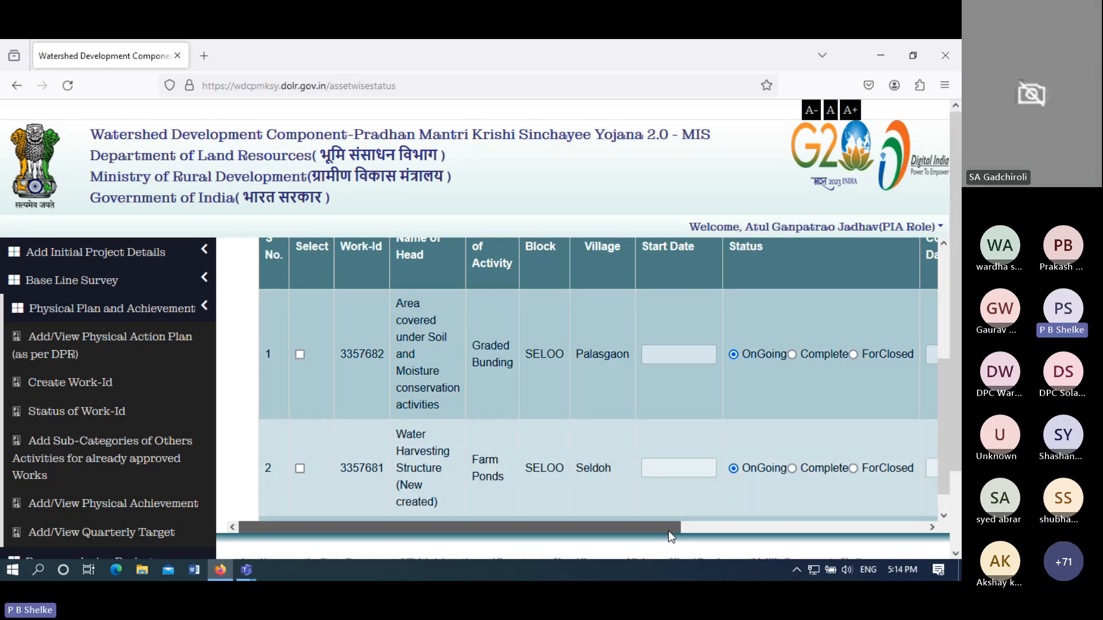
drag(667, 531, 822, 539)
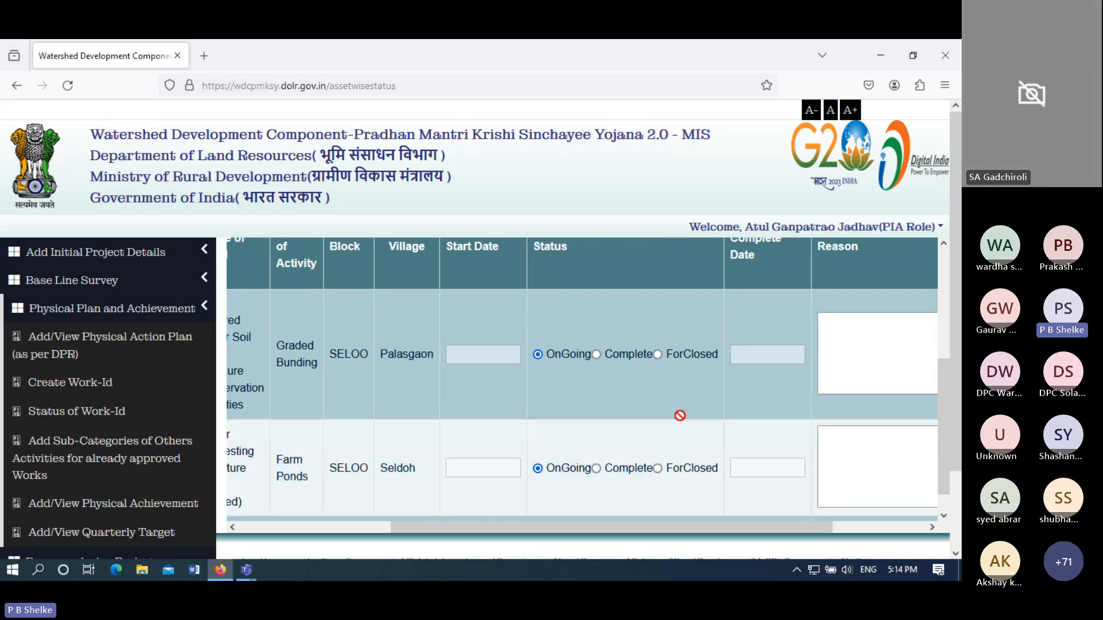
click(870, 361)
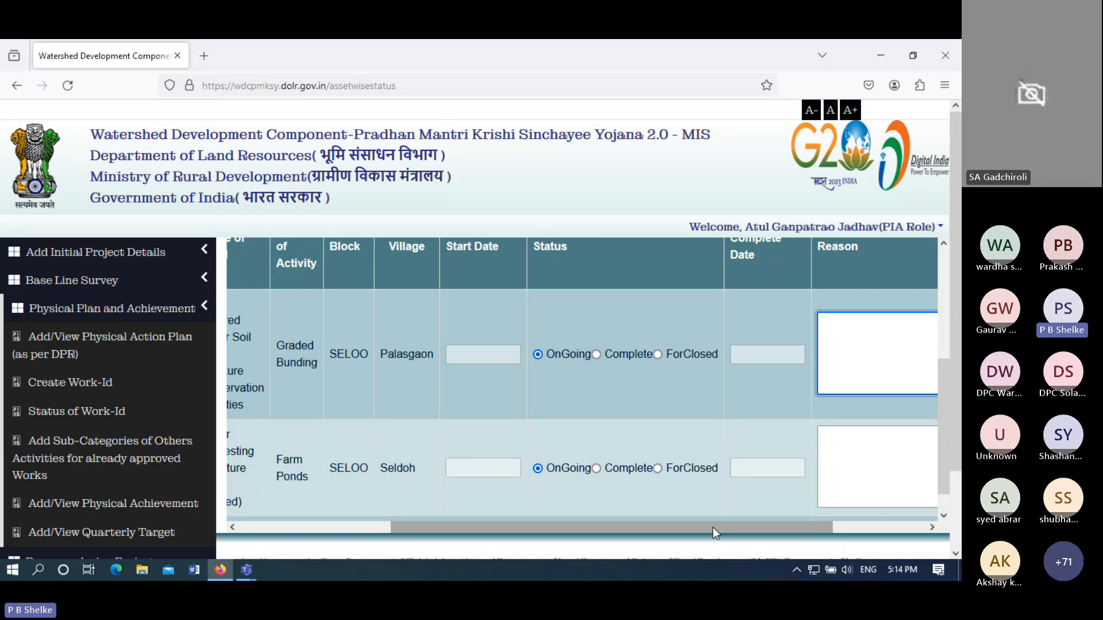
drag(712, 527, 558, 535)
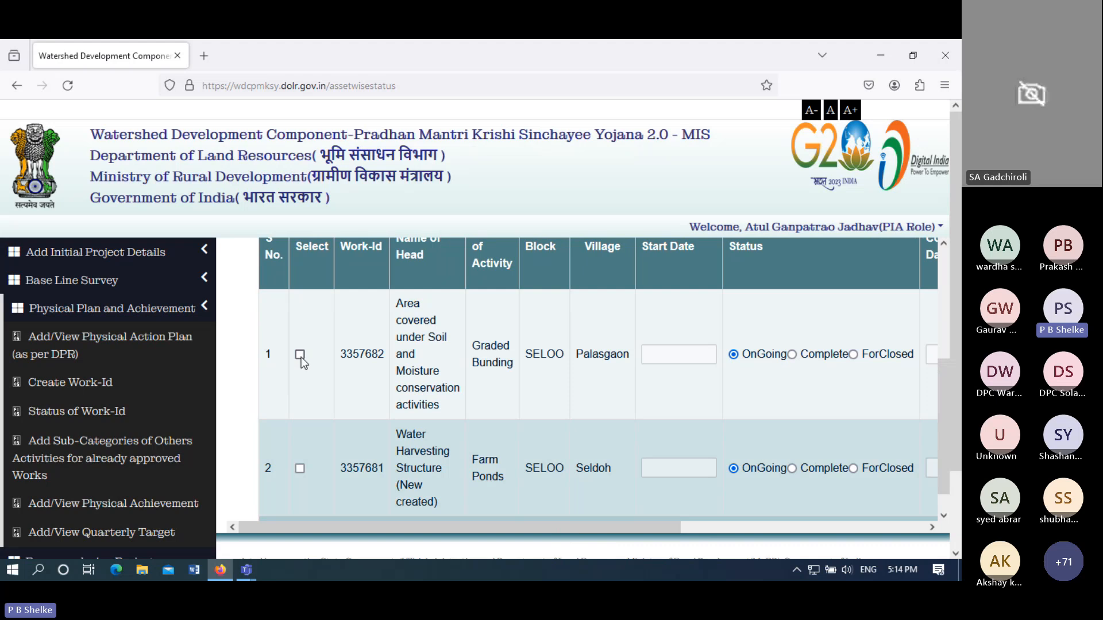
- Select the Palasgaon Graded Bunding row, keeping status OnGoing and the start date empty
click(301, 355)
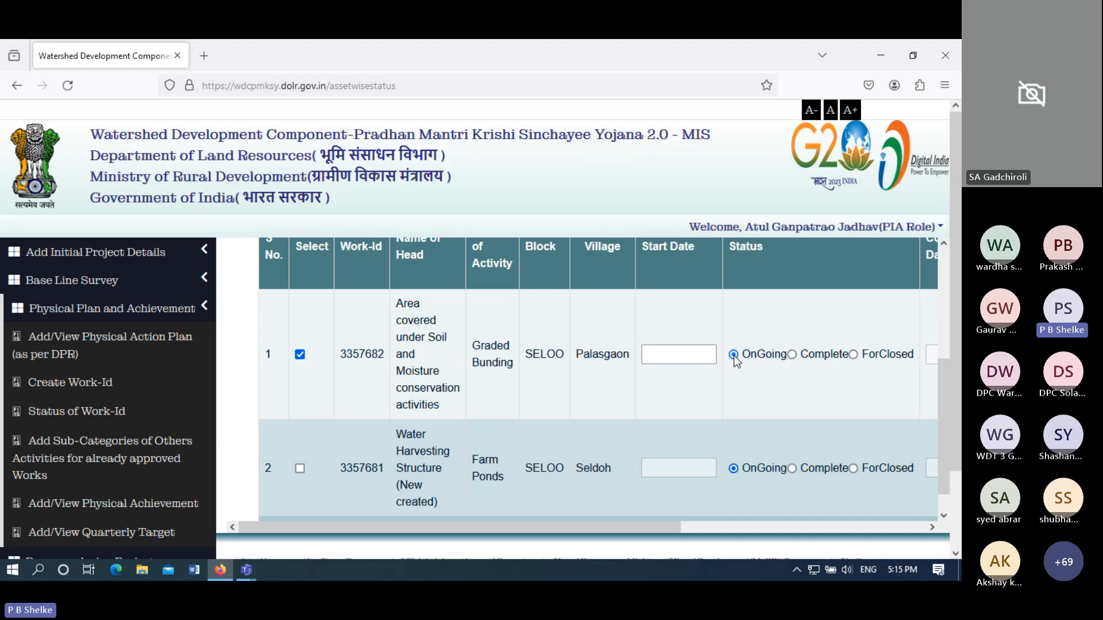
click(701, 358)
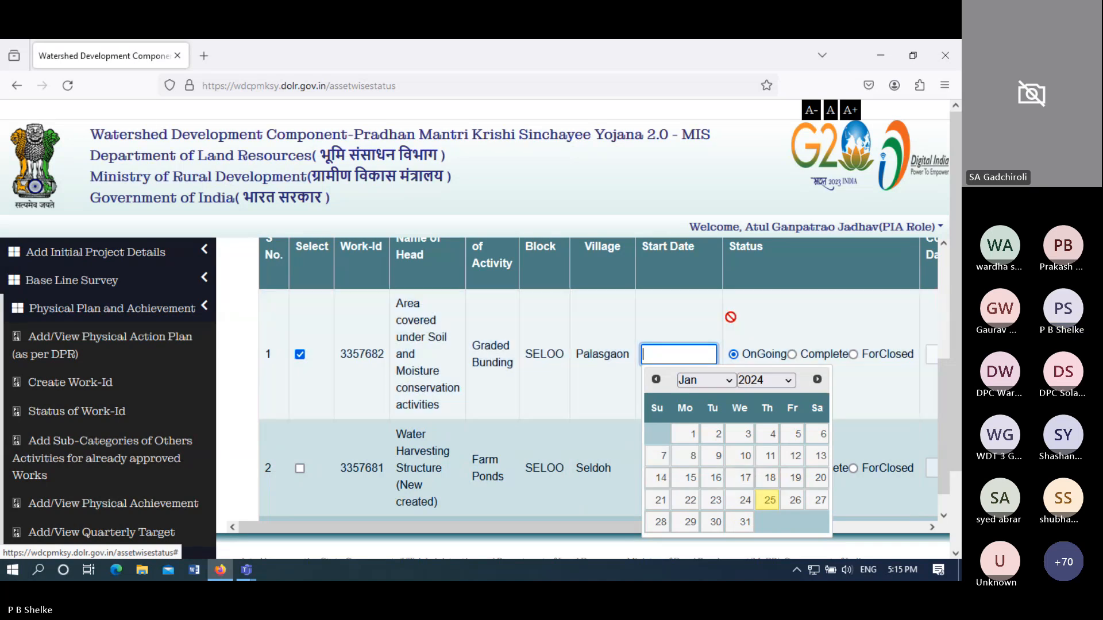
click(783, 323)
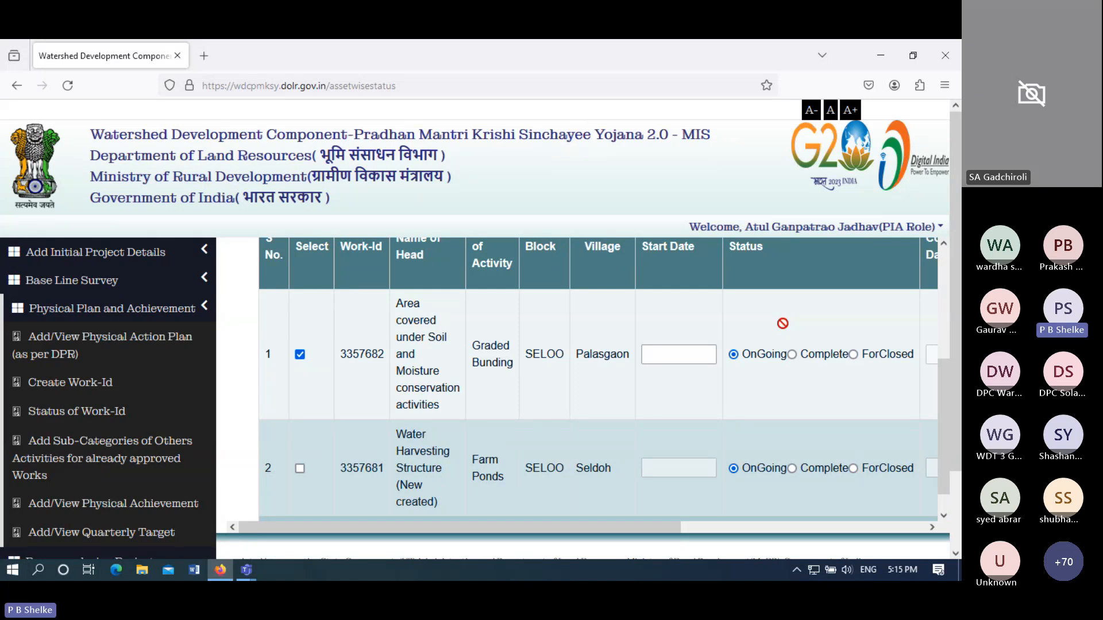
click(792, 355)
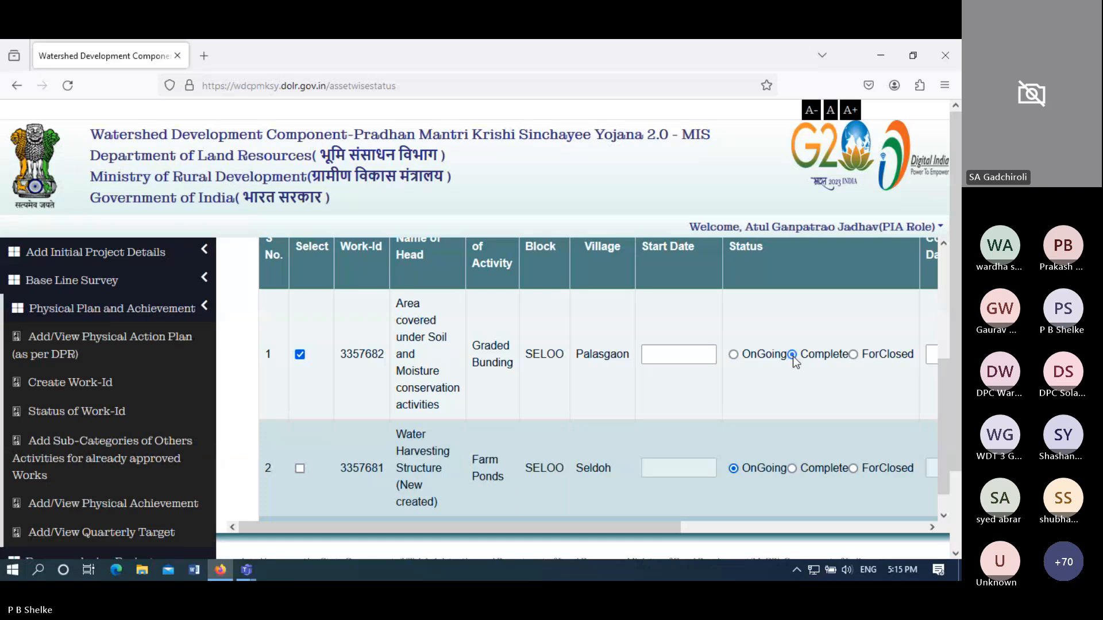
click(735, 355)
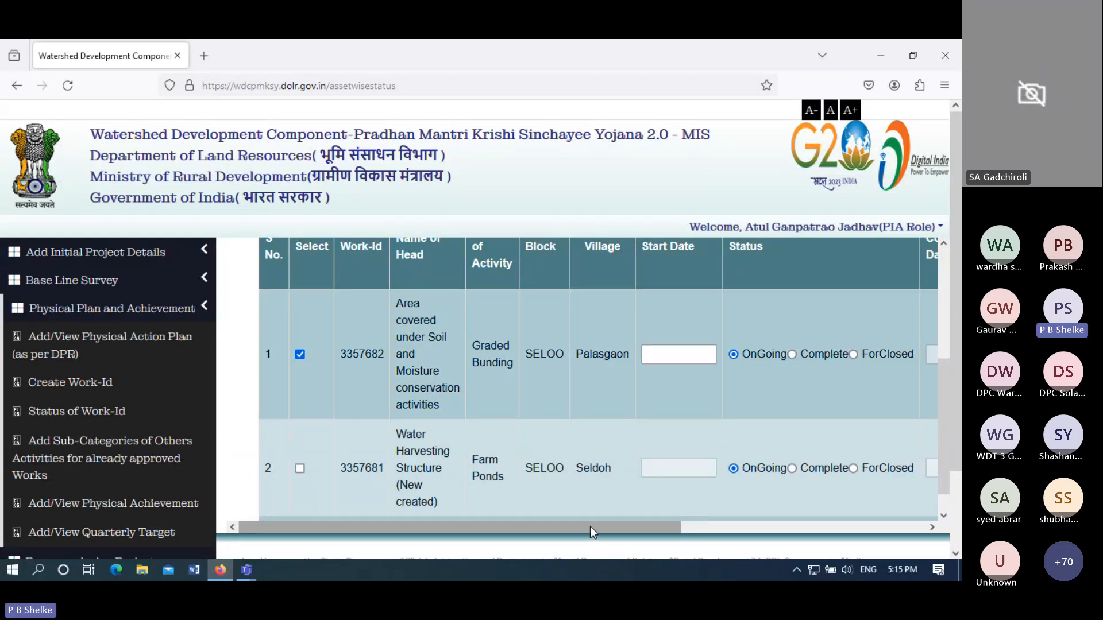
drag(590, 526, 710, 535)
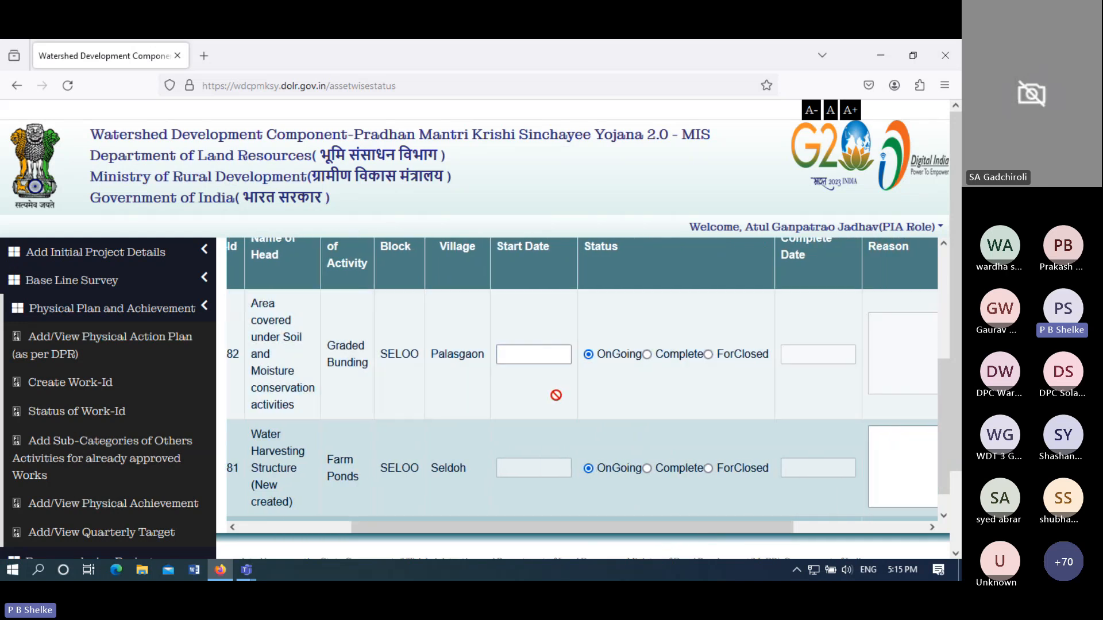
click(540, 352)
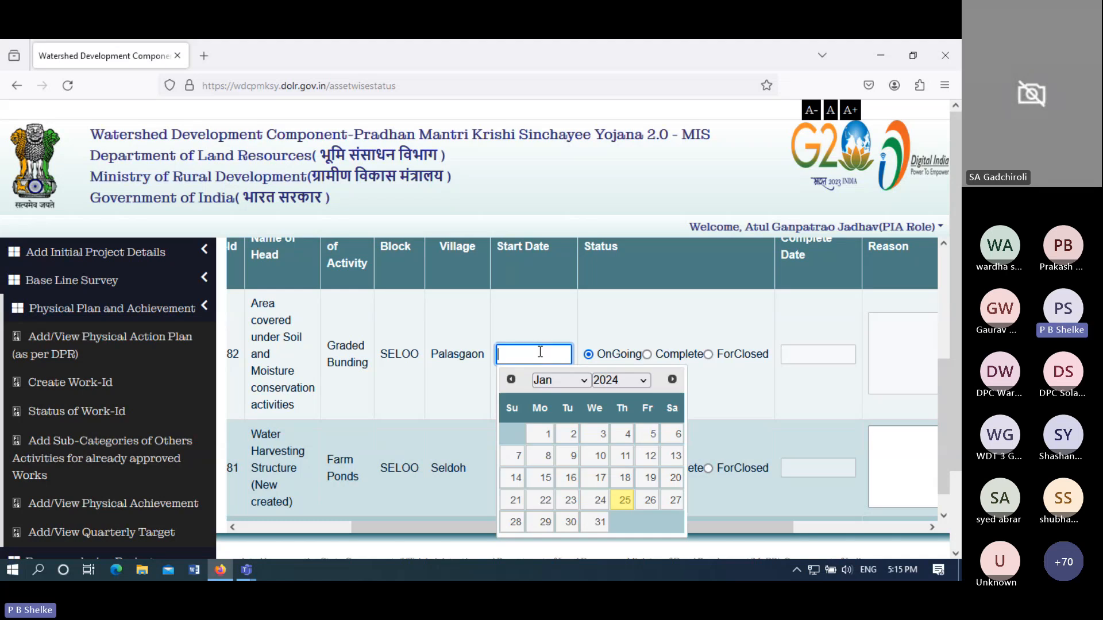
click(814, 356)
click(749, 385)
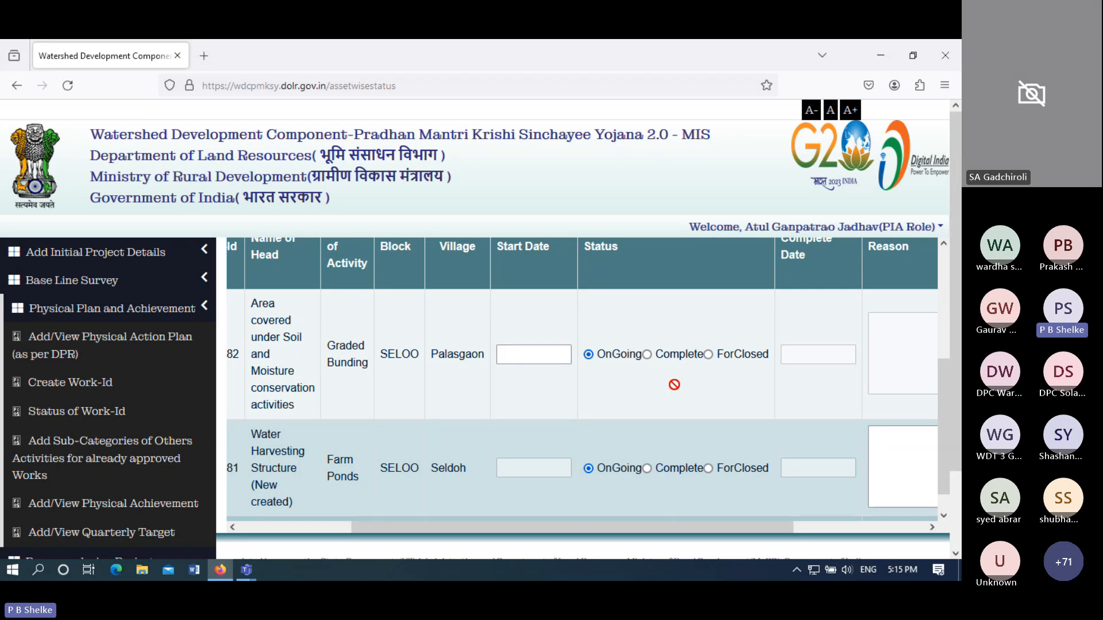
- Mark the Palasgaon Graded Bunding work Complete, leaving its complete date unpicked
click(649, 355)
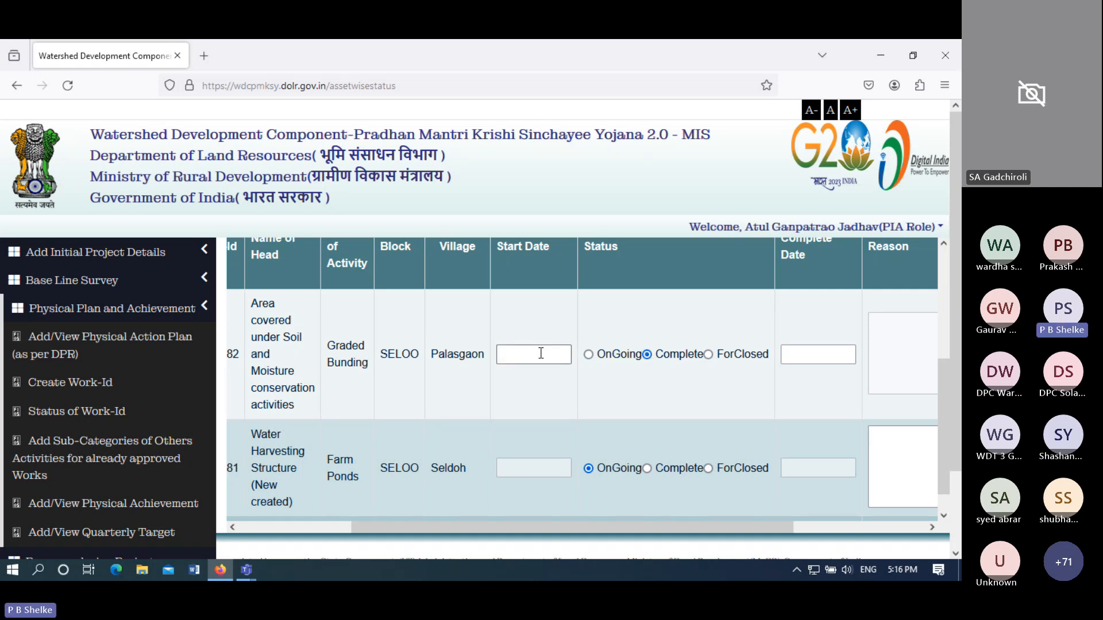
click(540, 353)
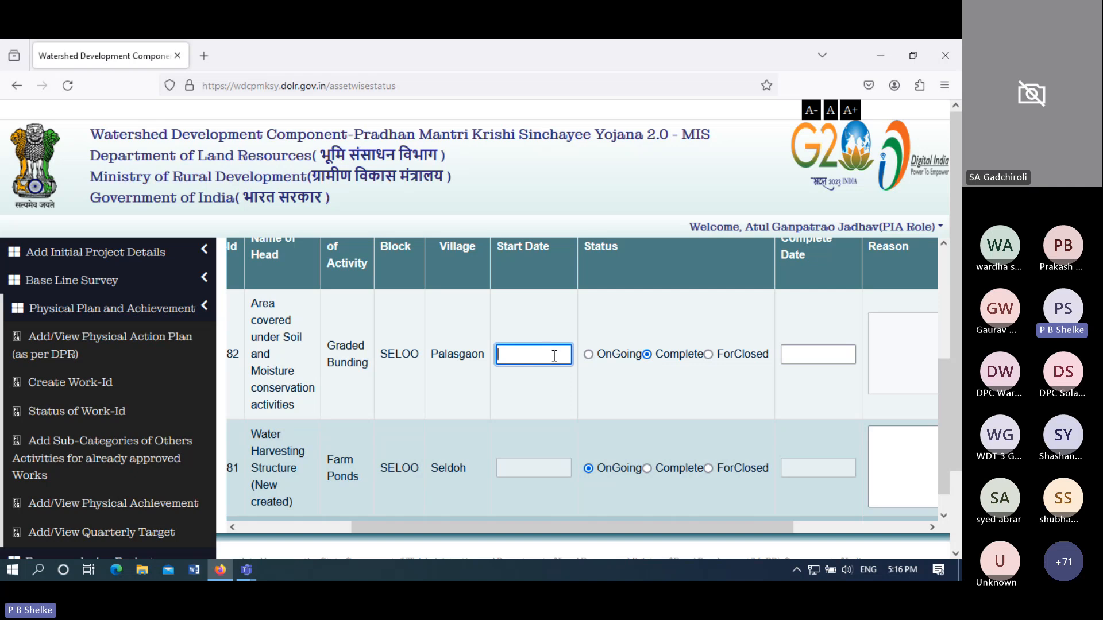
click(796, 357)
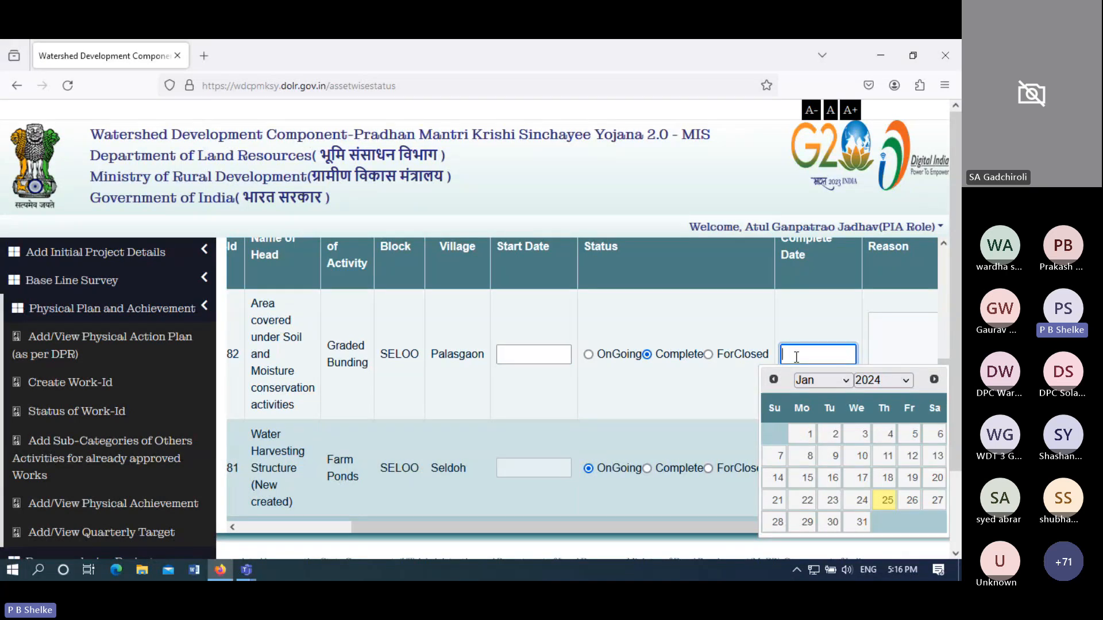
click(697, 380)
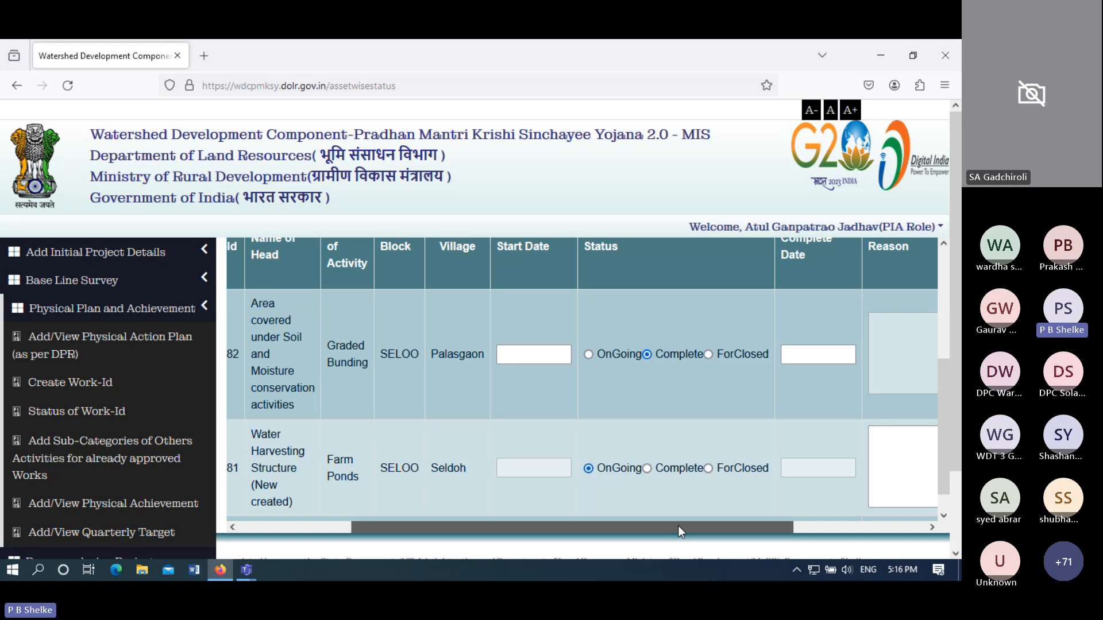
drag(678, 525, 822, 531)
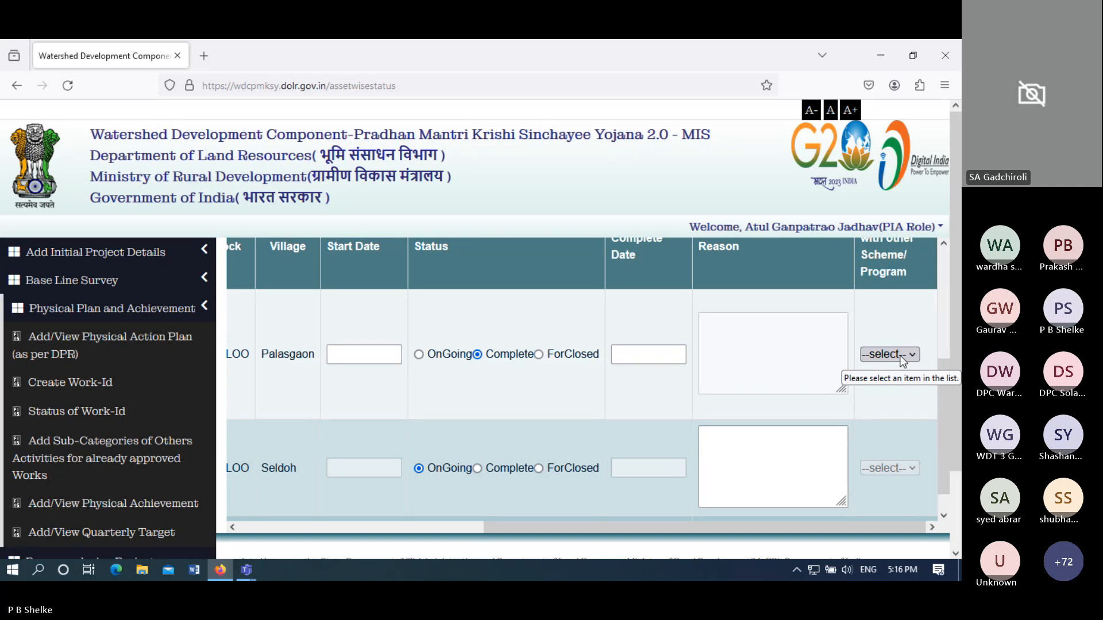
- Choose No, then Yes, for the Palasgaon work's Convergence with other Scheme/Program
click(903, 361)
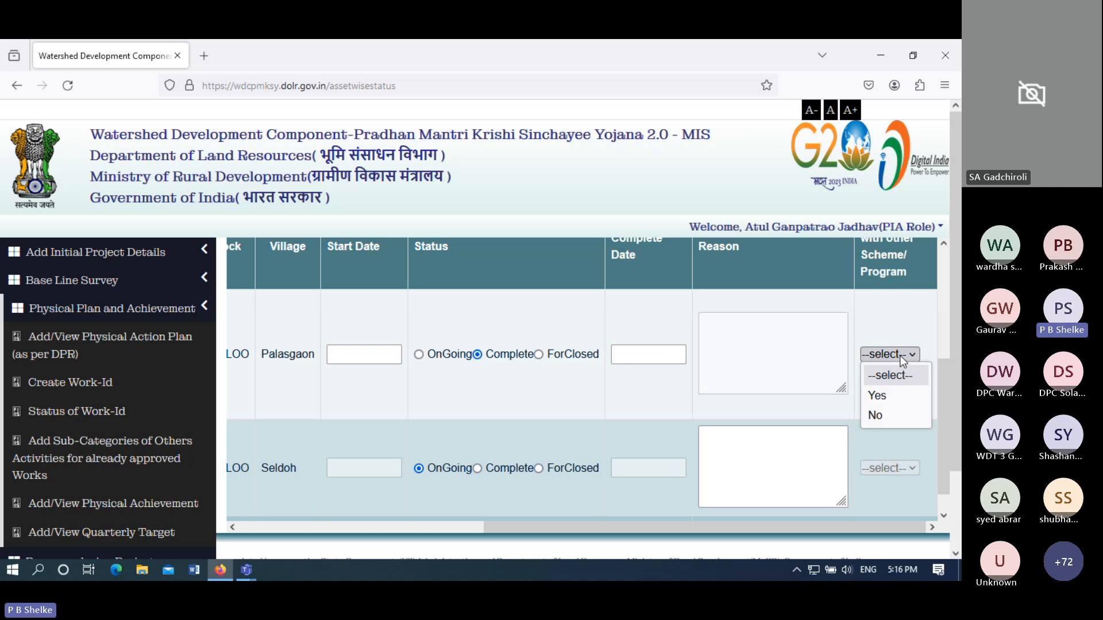
click(900, 357)
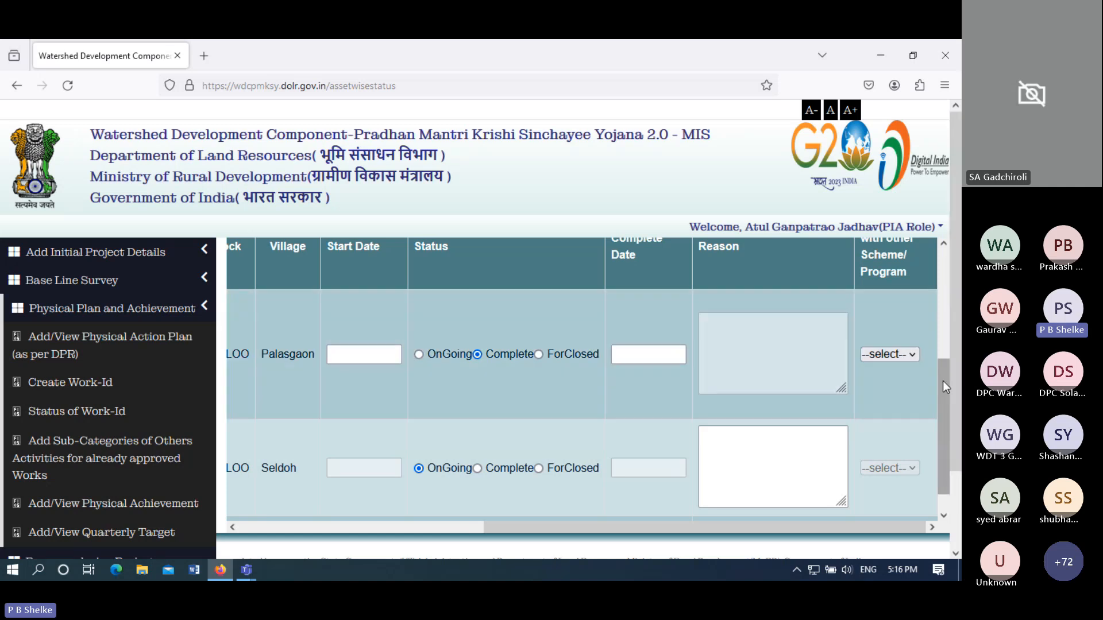
drag(942, 381, 946, 354)
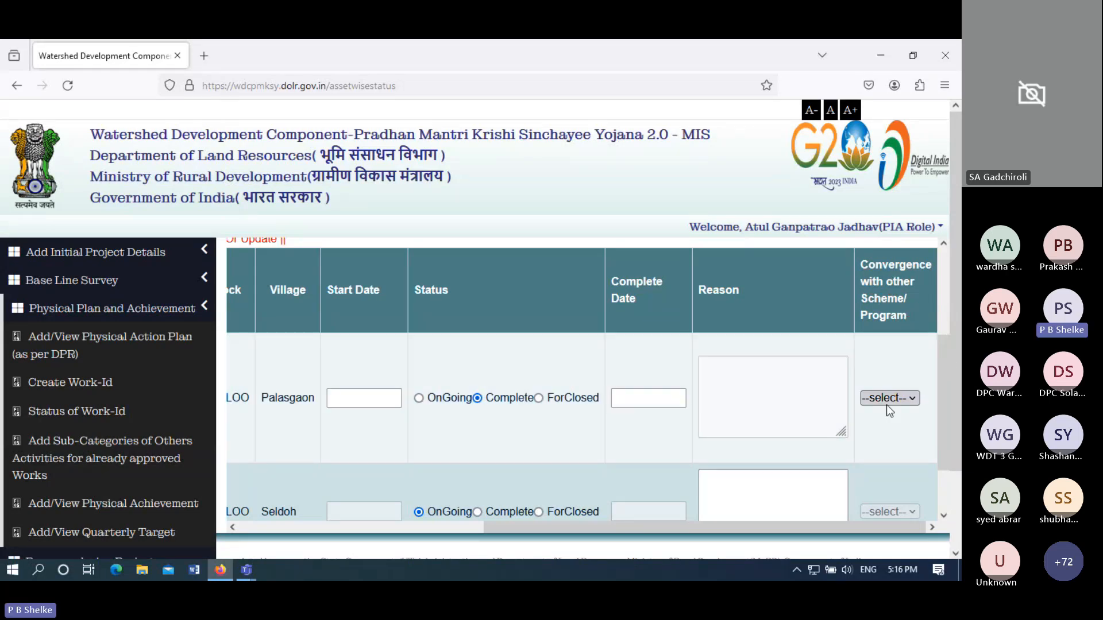
click(887, 399)
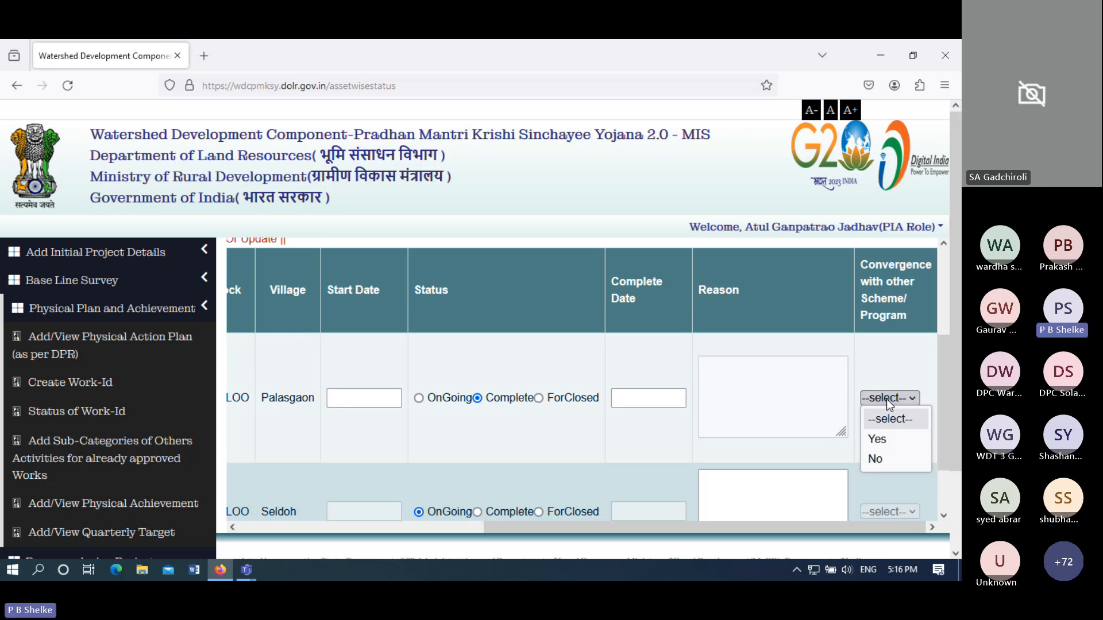
click(880, 458)
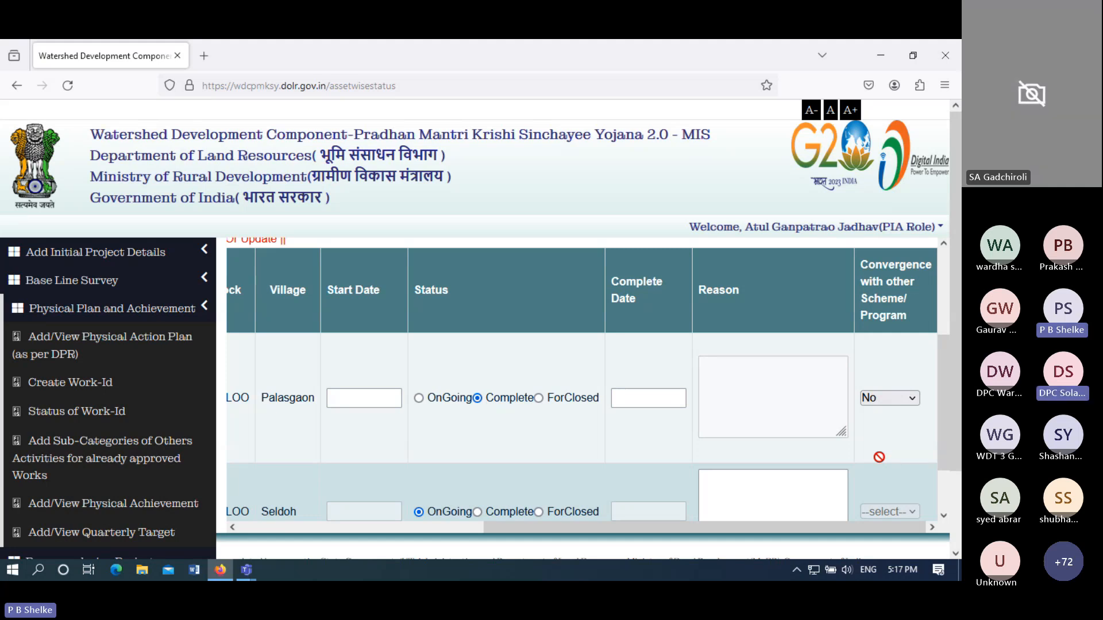
click(898, 409)
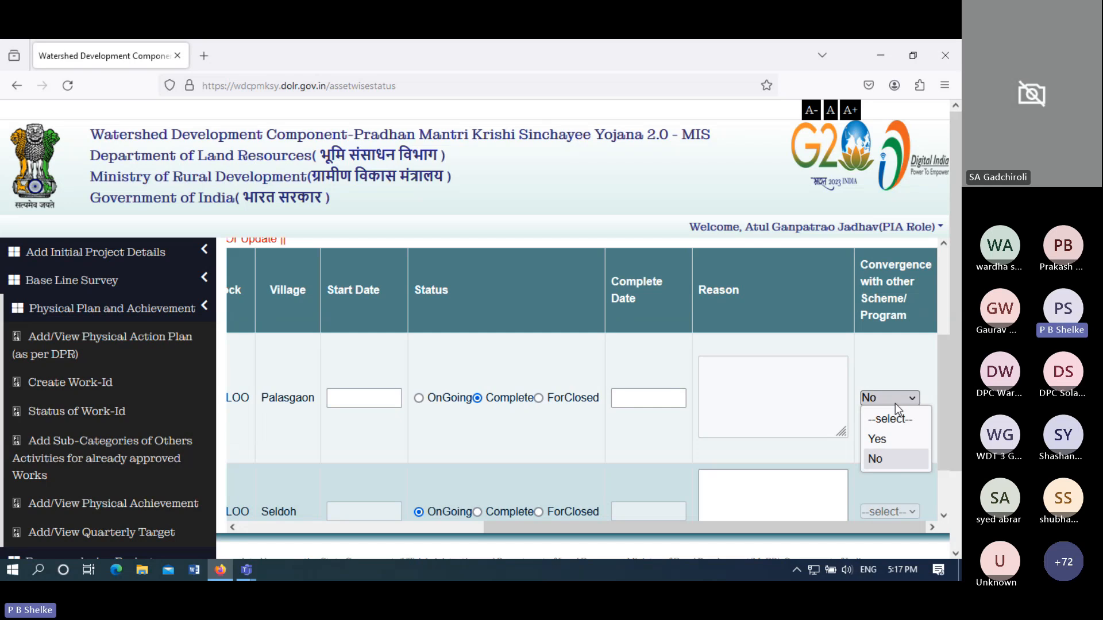
click(888, 439)
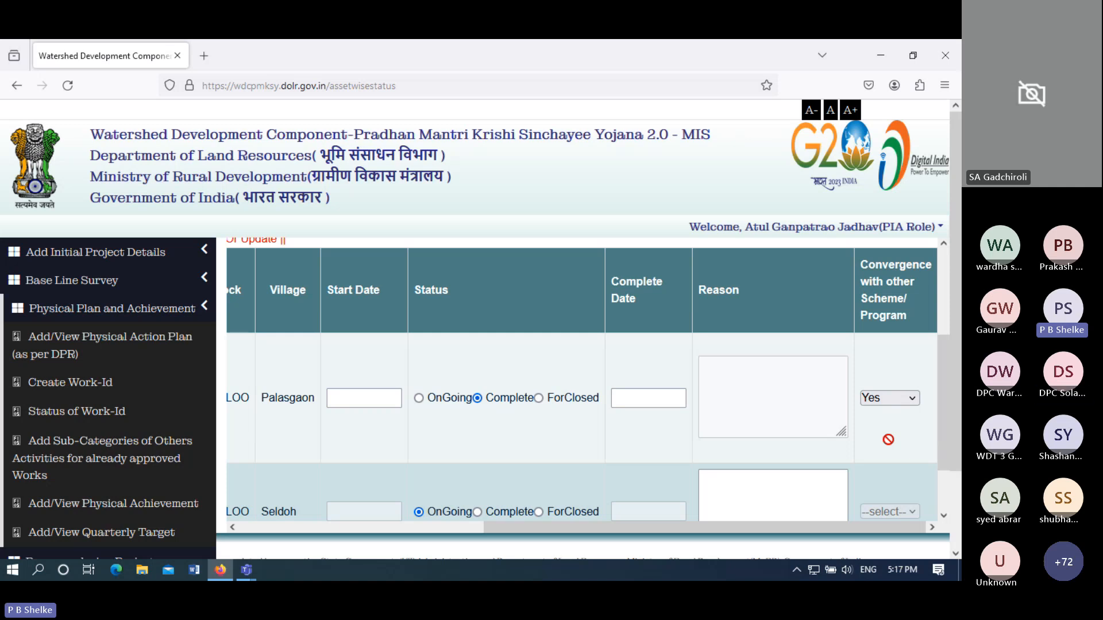
click(897, 404)
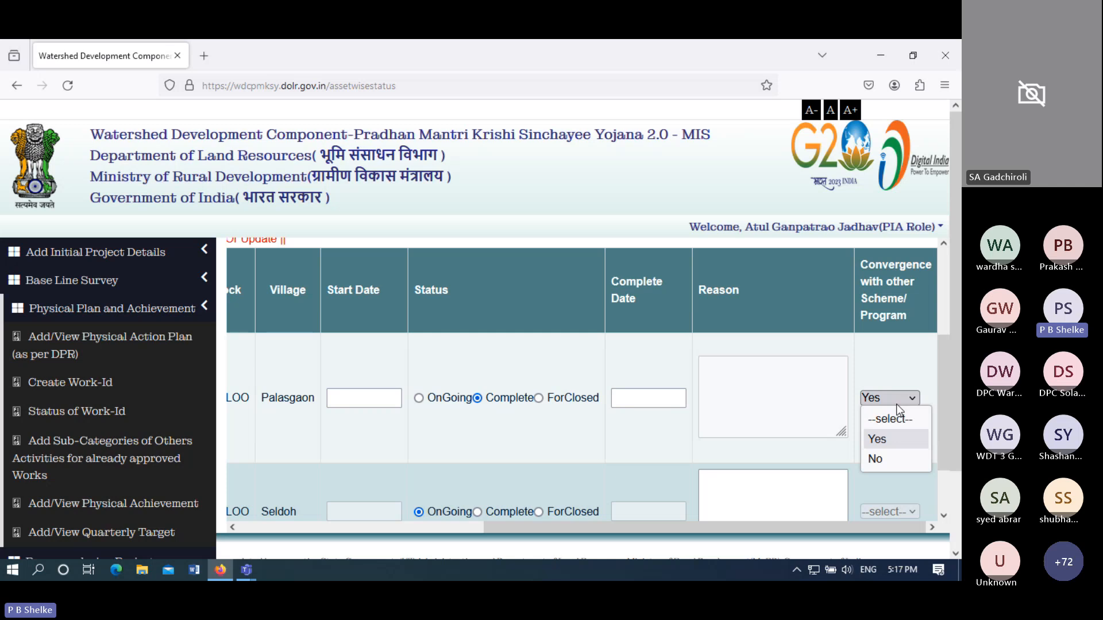
- Change the Palasgaon work's Convergence back to No
click(890, 461)
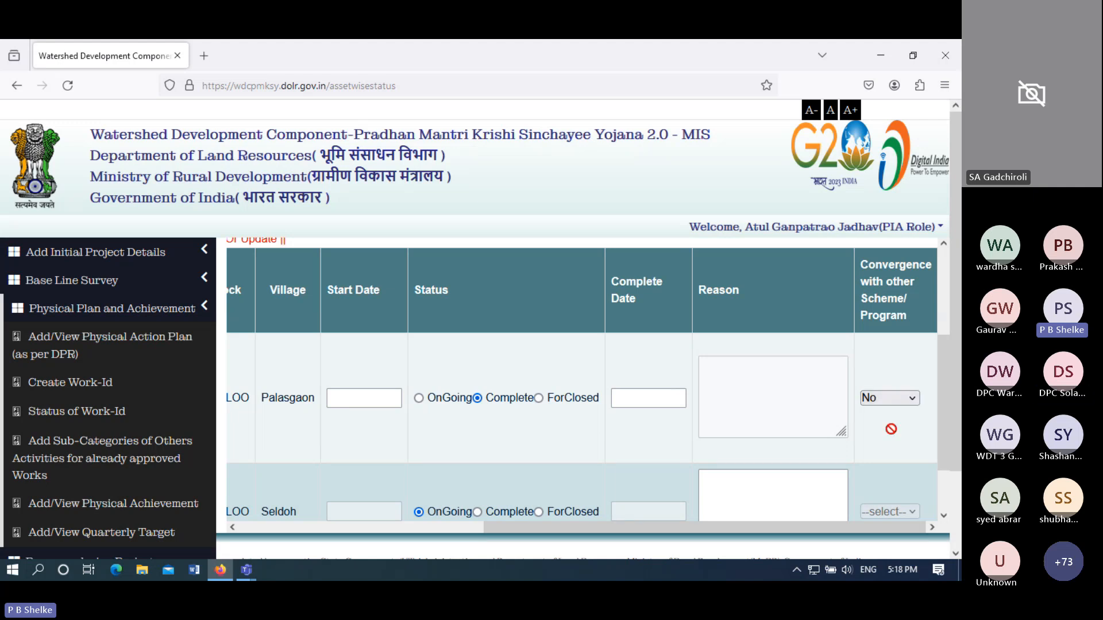
click(895, 403)
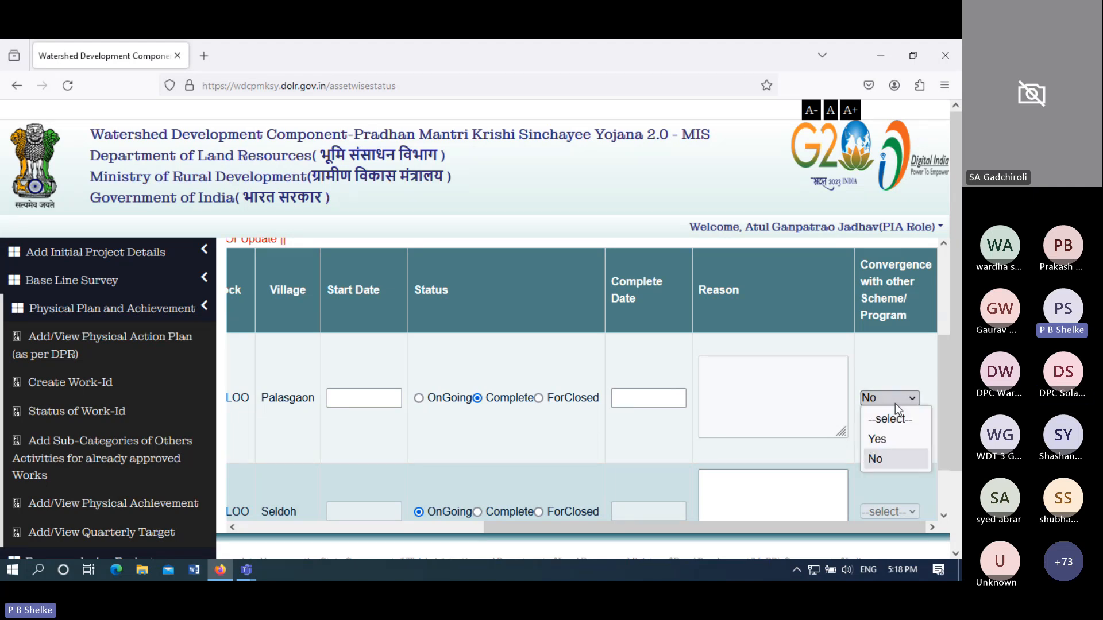
click(895, 403)
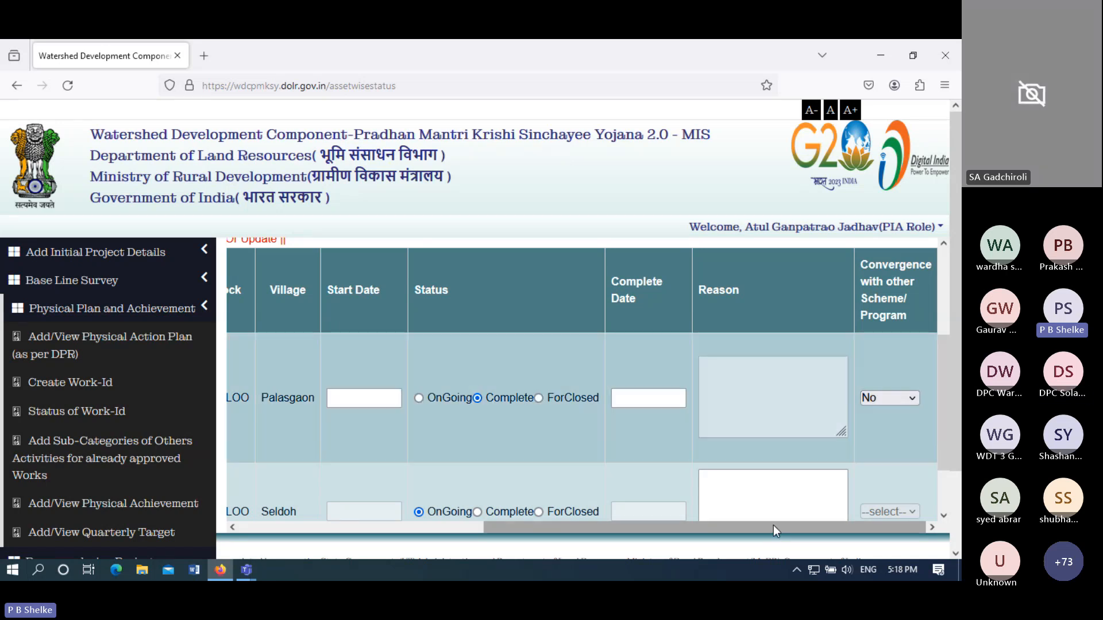
drag(774, 525, 836, 529)
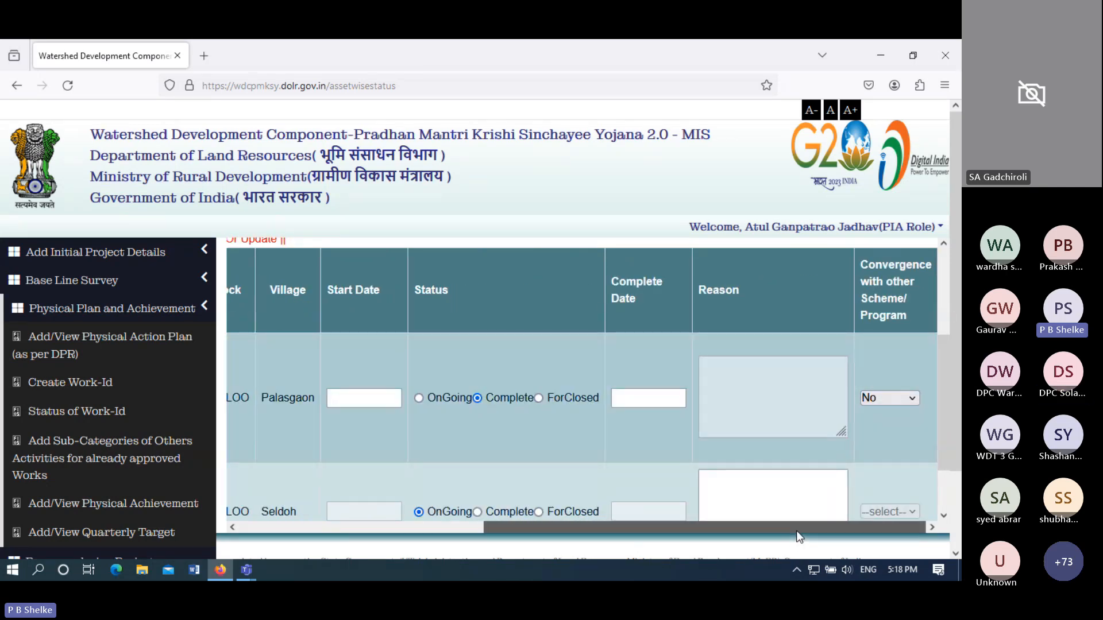
drag(797, 533, 411, 564)
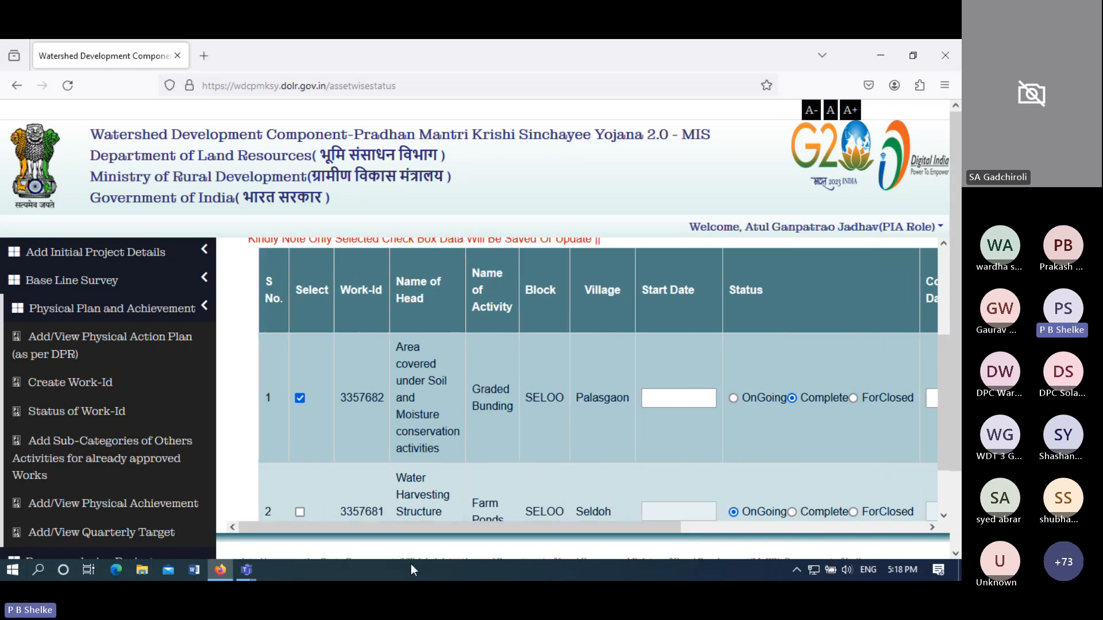
- Select the Seldoh Farm Ponds work, mark it Complete, and set its Program to Yes
click(300, 512)
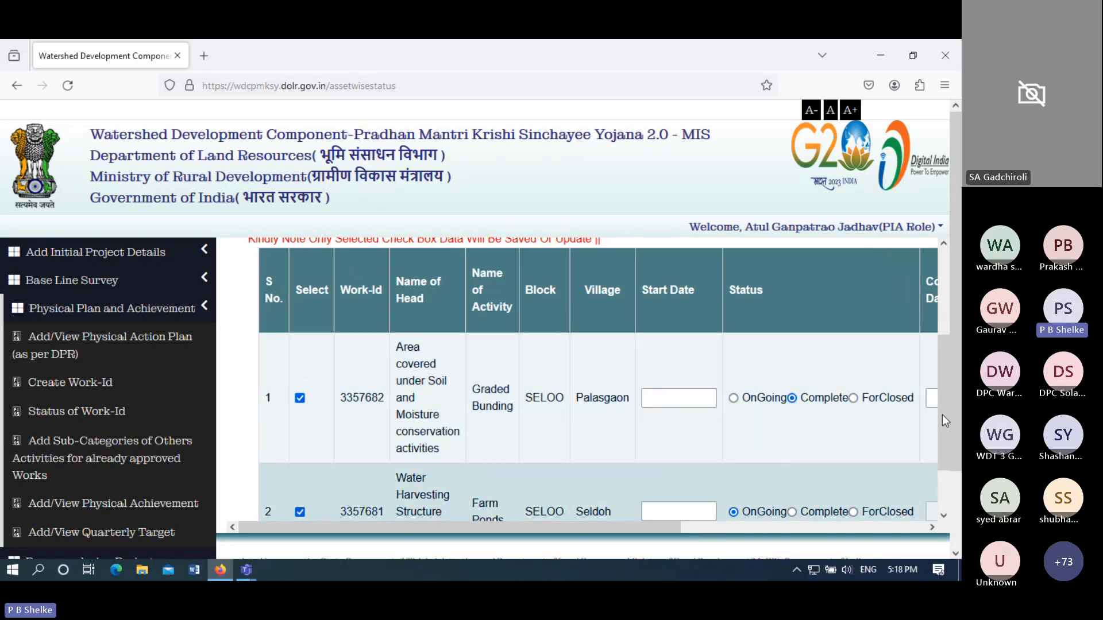
scroll(949, 421, down, 2)
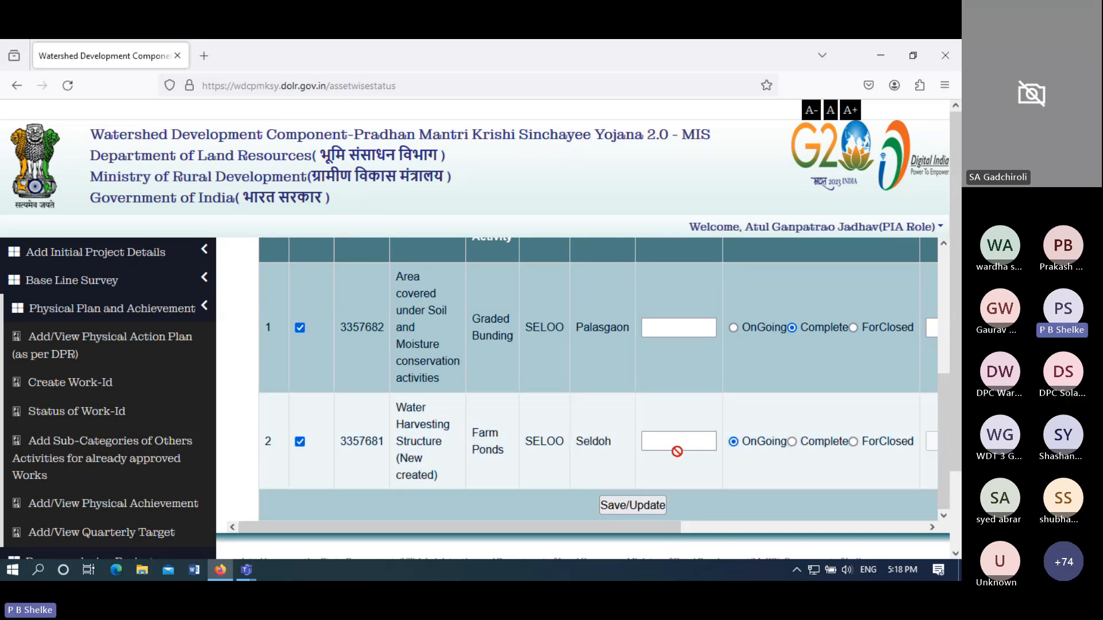
click(791, 443)
click(710, 440)
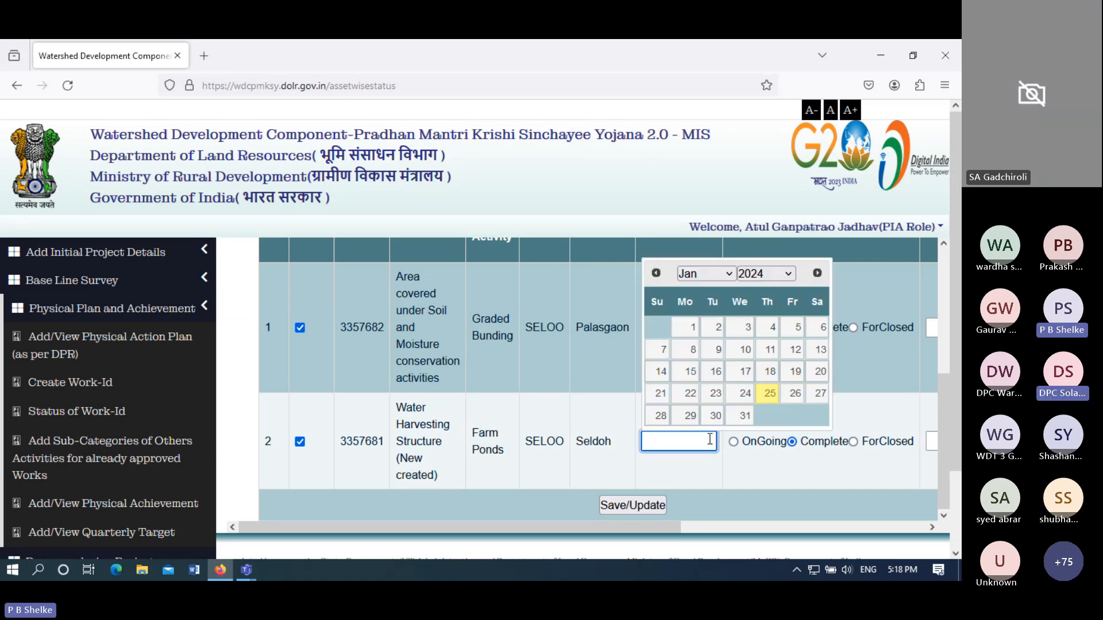
click(747, 492)
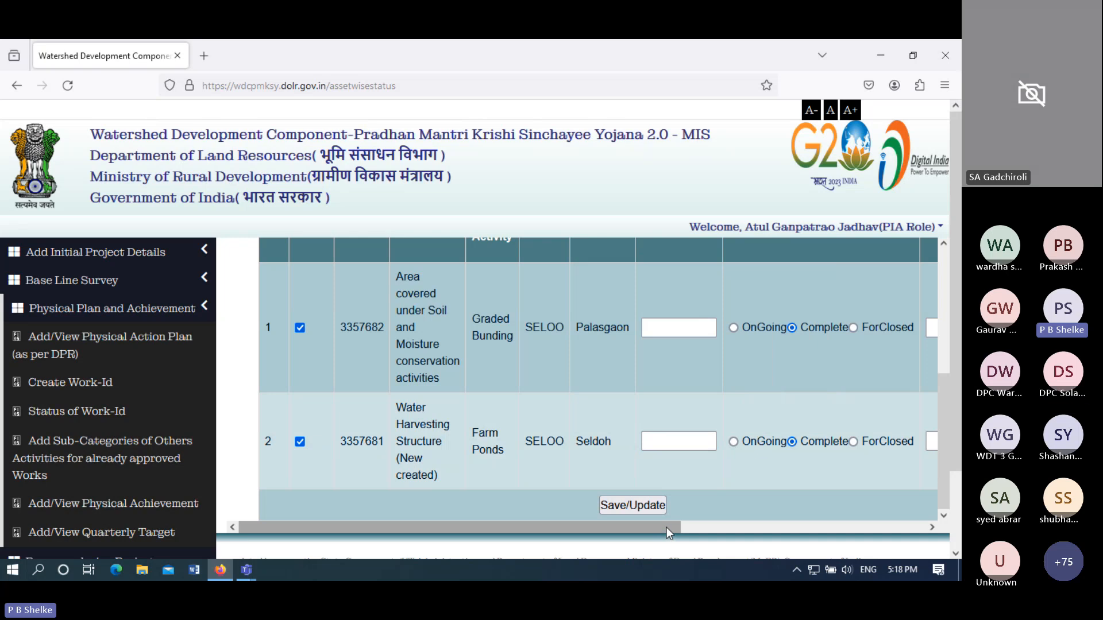
drag(667, 527, 911, 540)
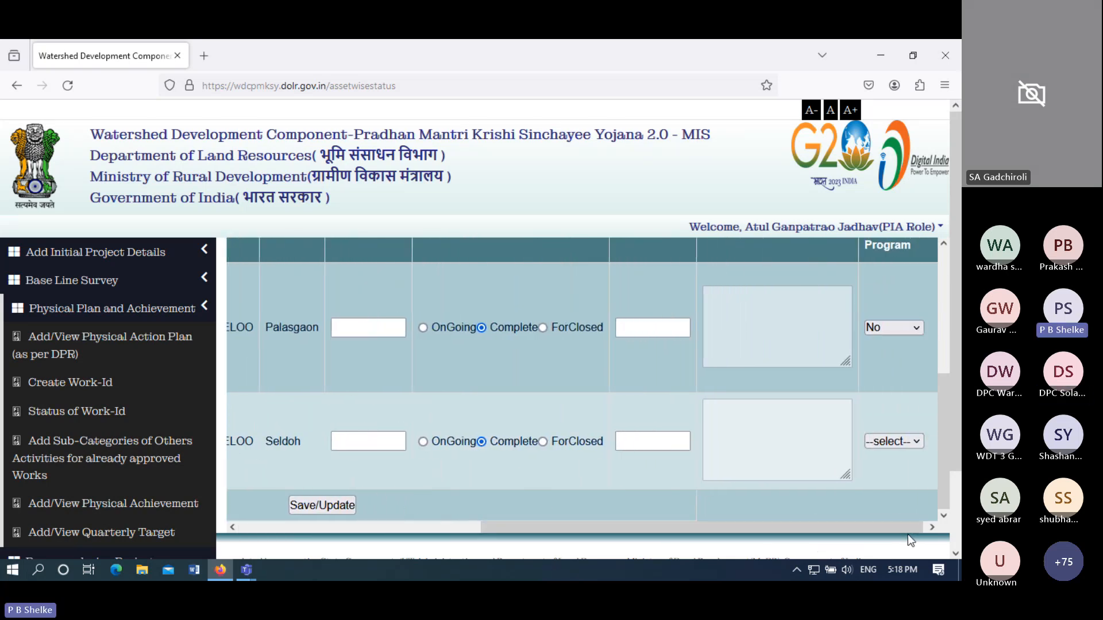
click(895, 442)
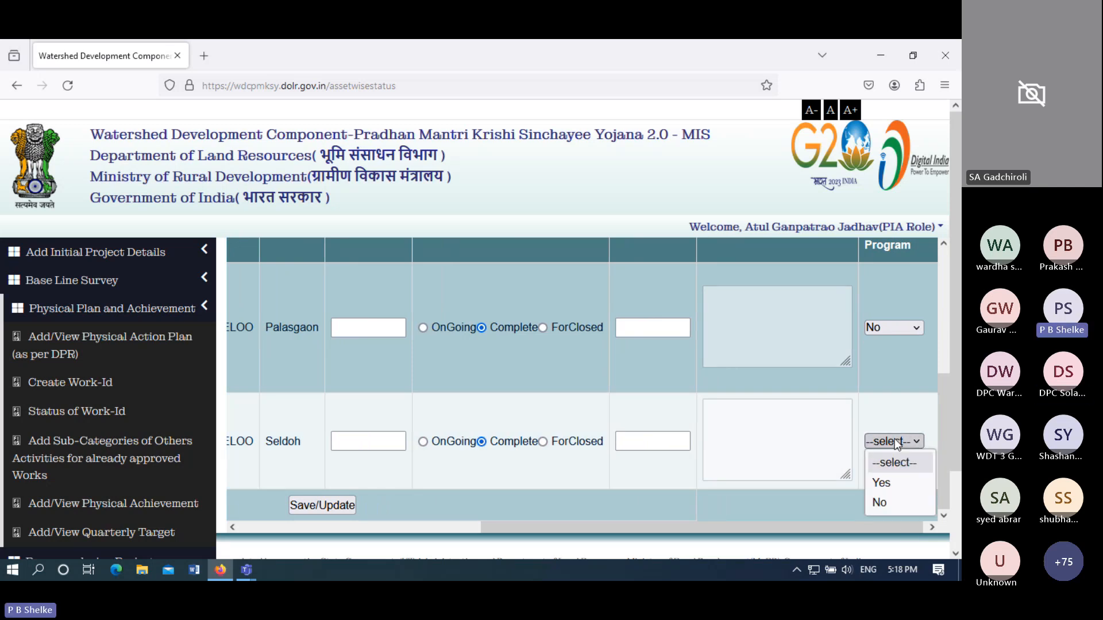
click(879, 483)
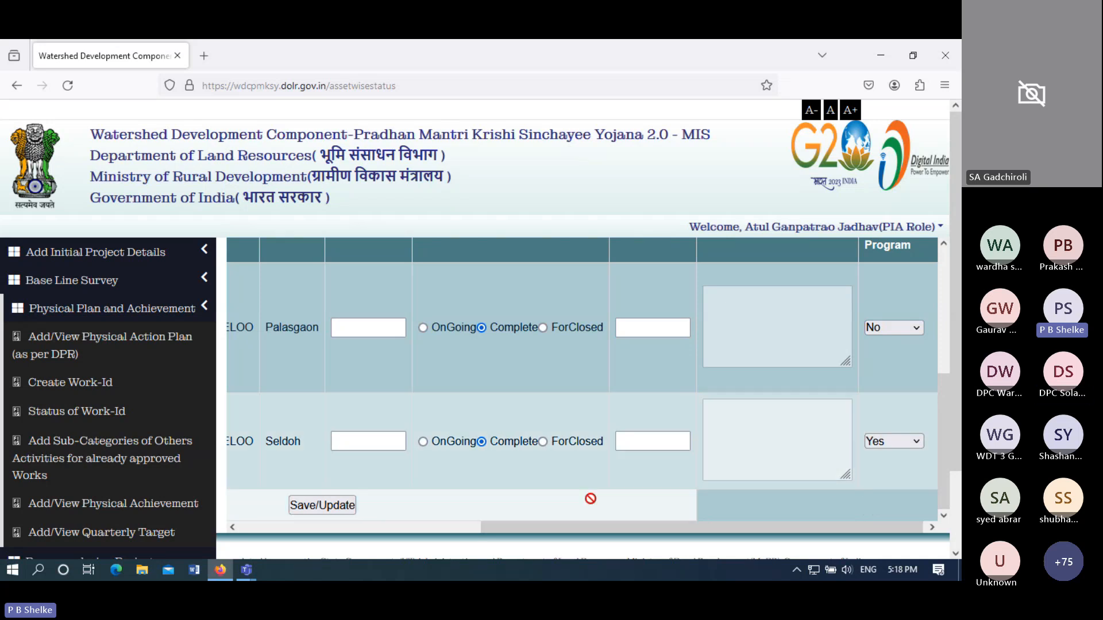
drag(550, 529, 400, 529)
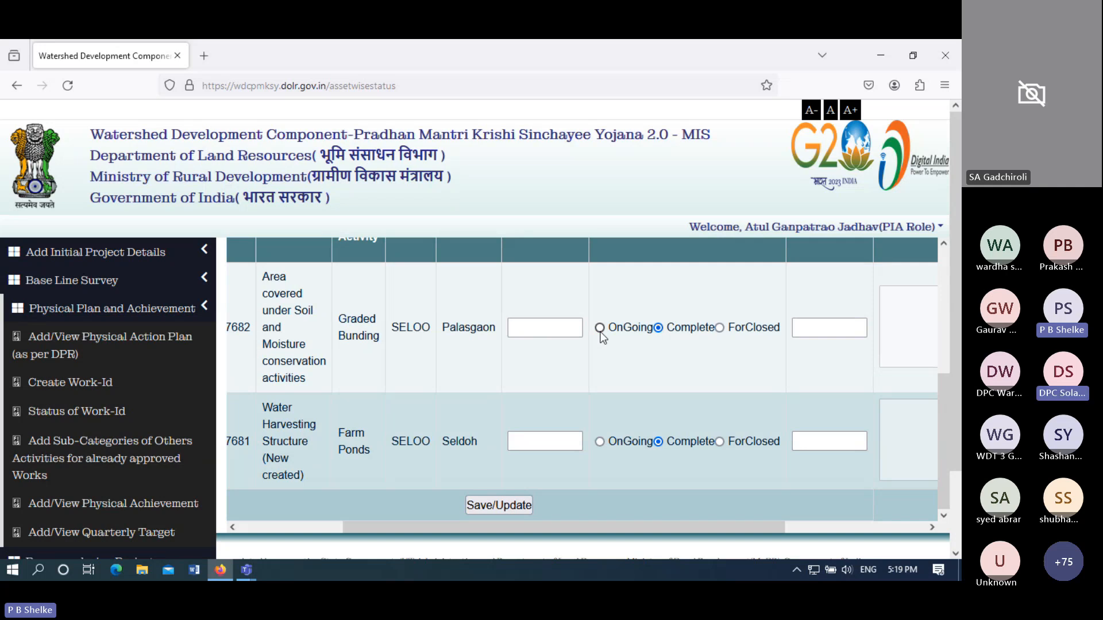
- Mark Palasgaon Graded Bunding as ForClosed and Seldoh Farm Ponds as OnGoing, then select Palasgaon's remarks box
click(599, 328)
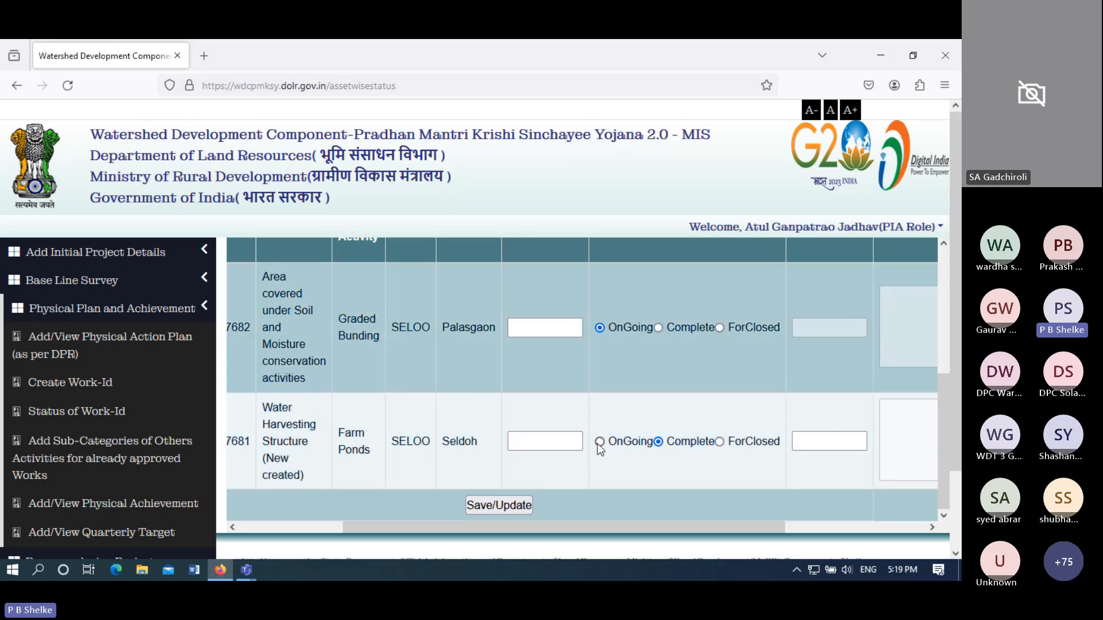
click(600, 442)
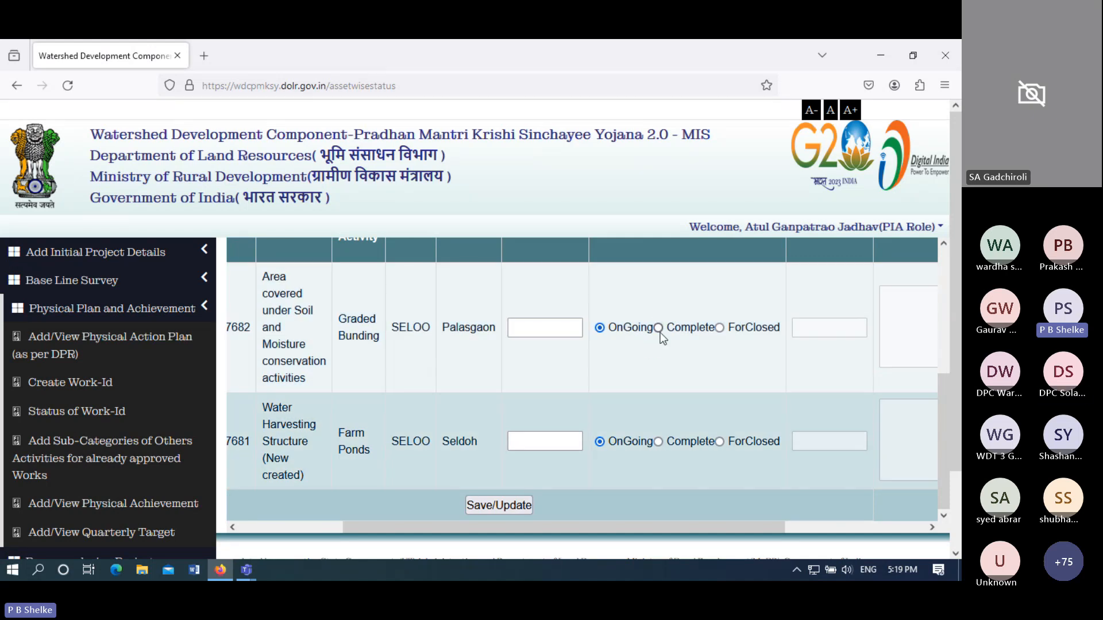
click(658, 328)
click(720, 328)
click(902, 324)
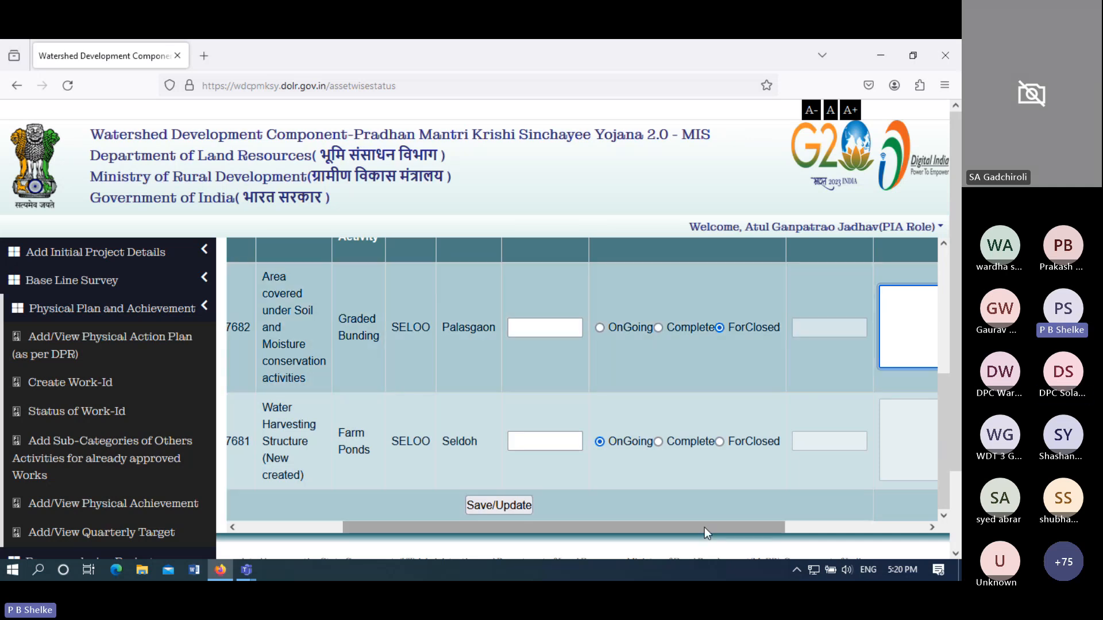
drag(704, 528, 570, 534)
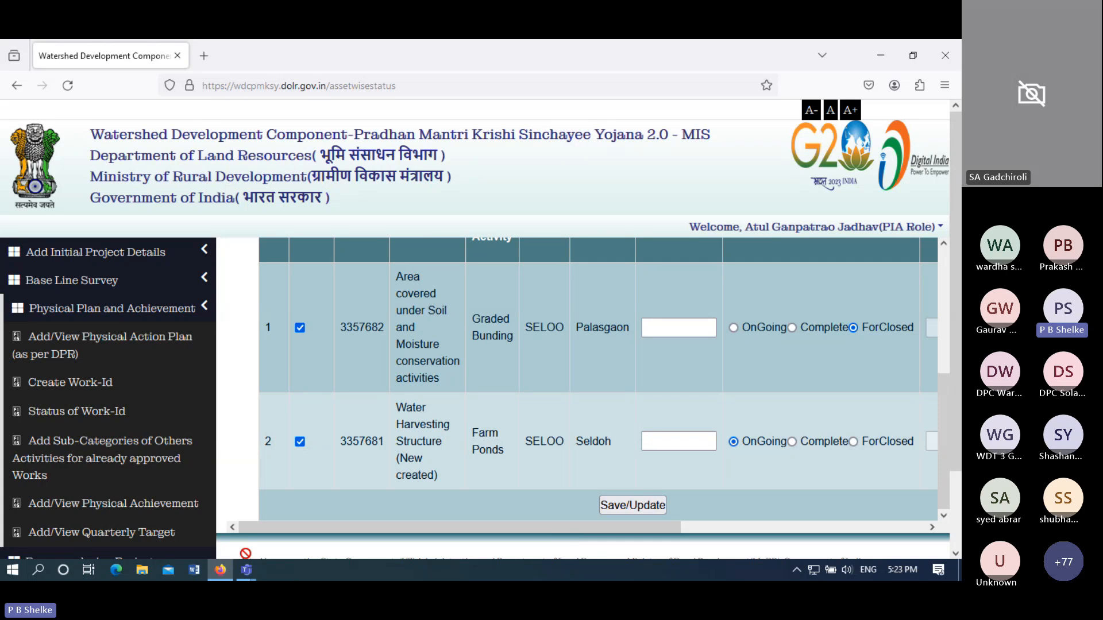
- Bring the Teams training meeting window forward and show the participant list's more options
mouse_move(247, 570)
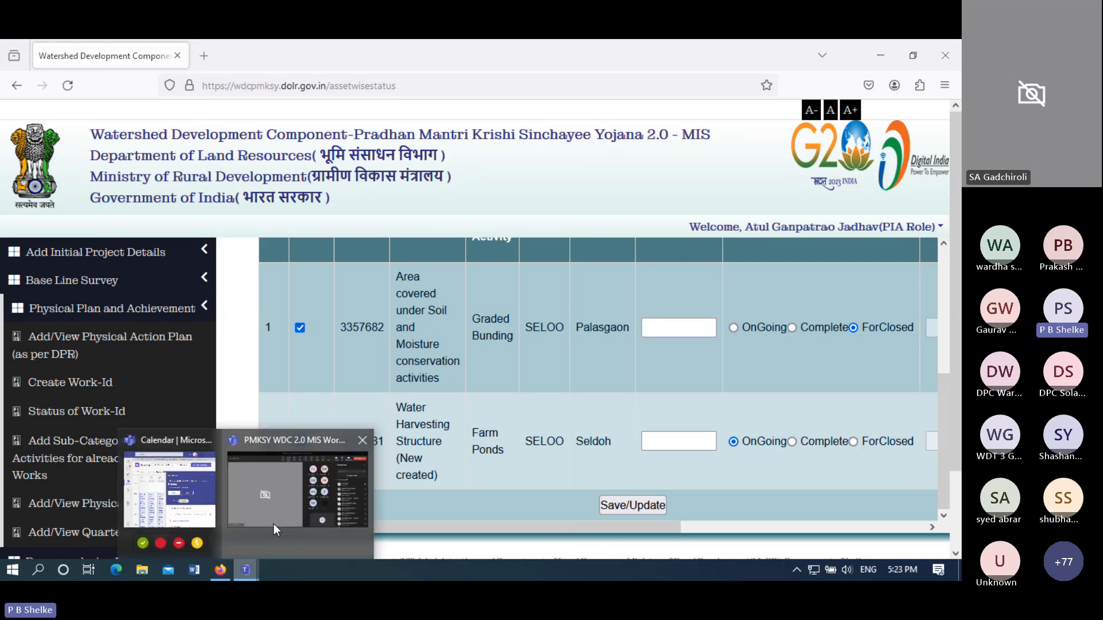
click(274, 524)
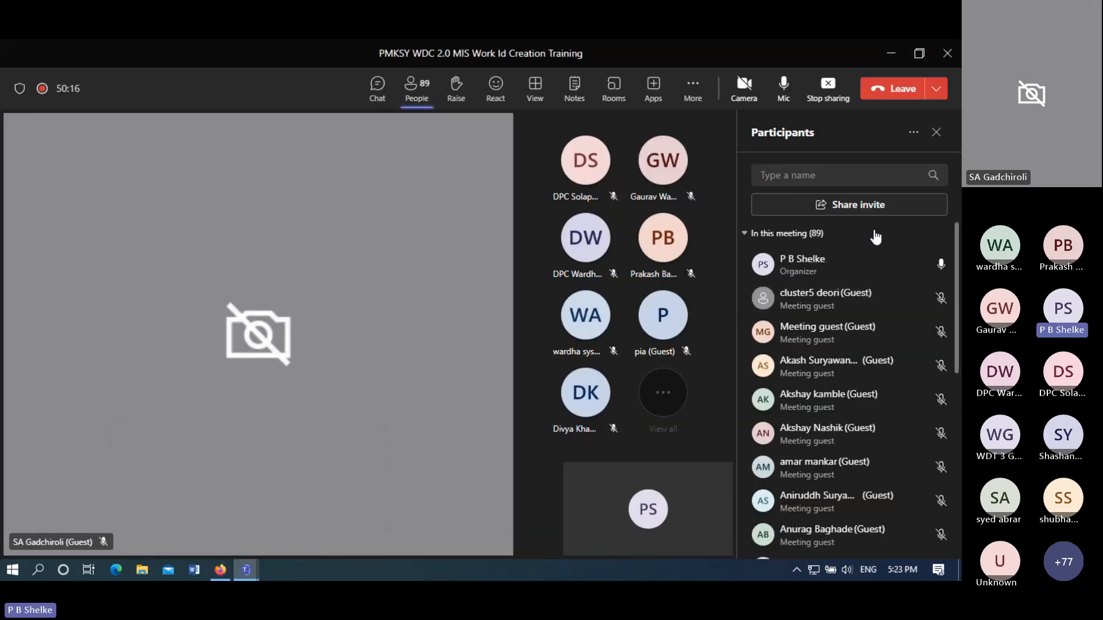
click(914, 133)
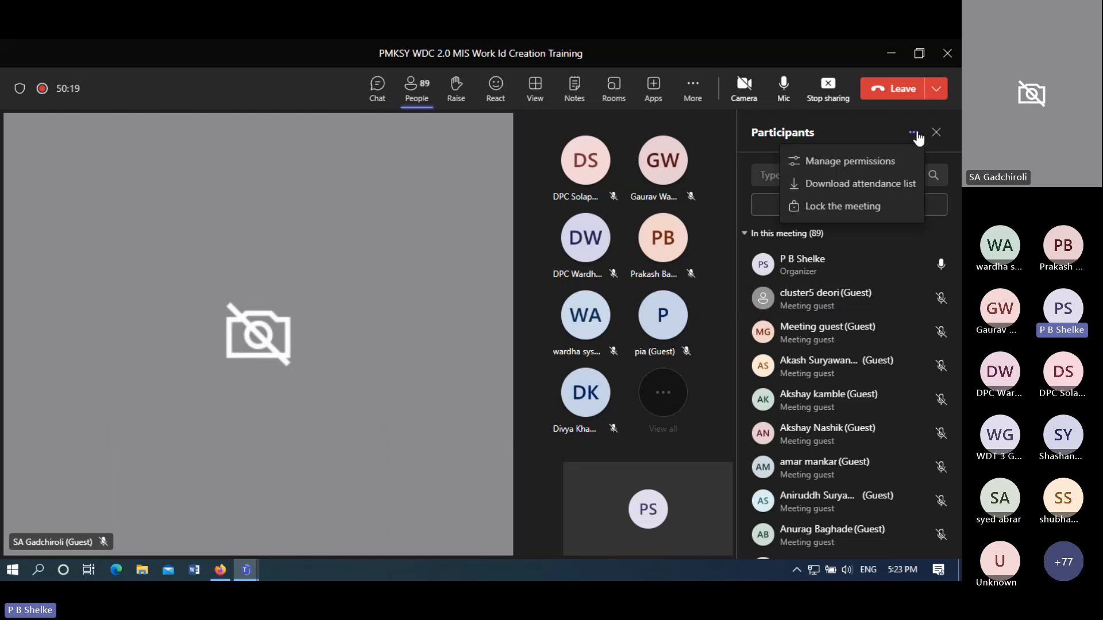
- Choose Download attendance list from the participant options
click(864, 184)
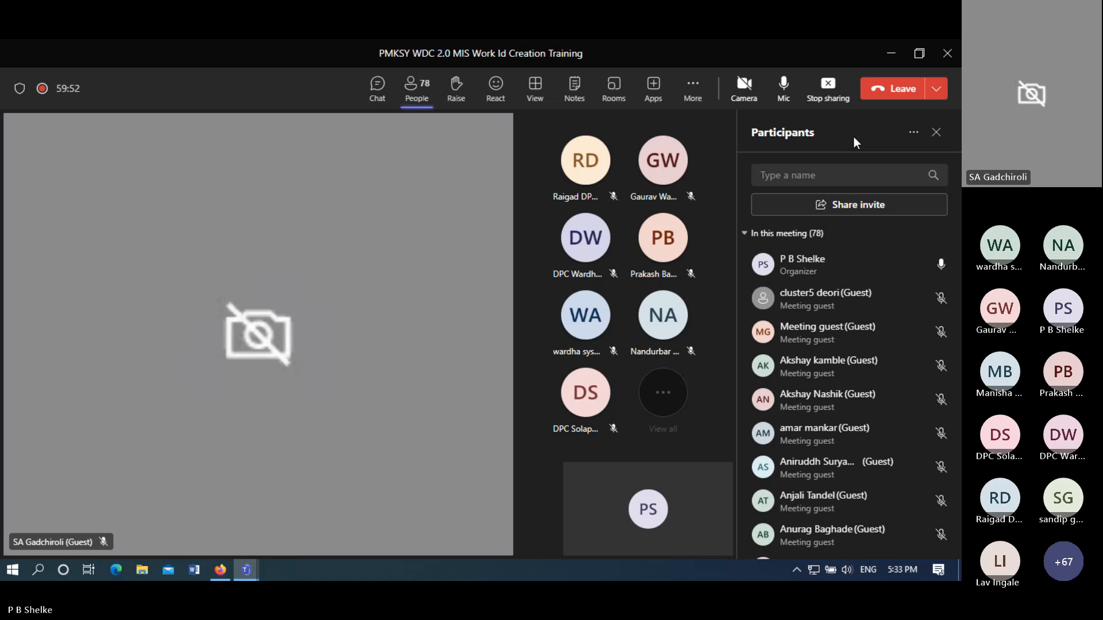
- Download the attendance list from the Participants pane's More options menu
click(914, 132)
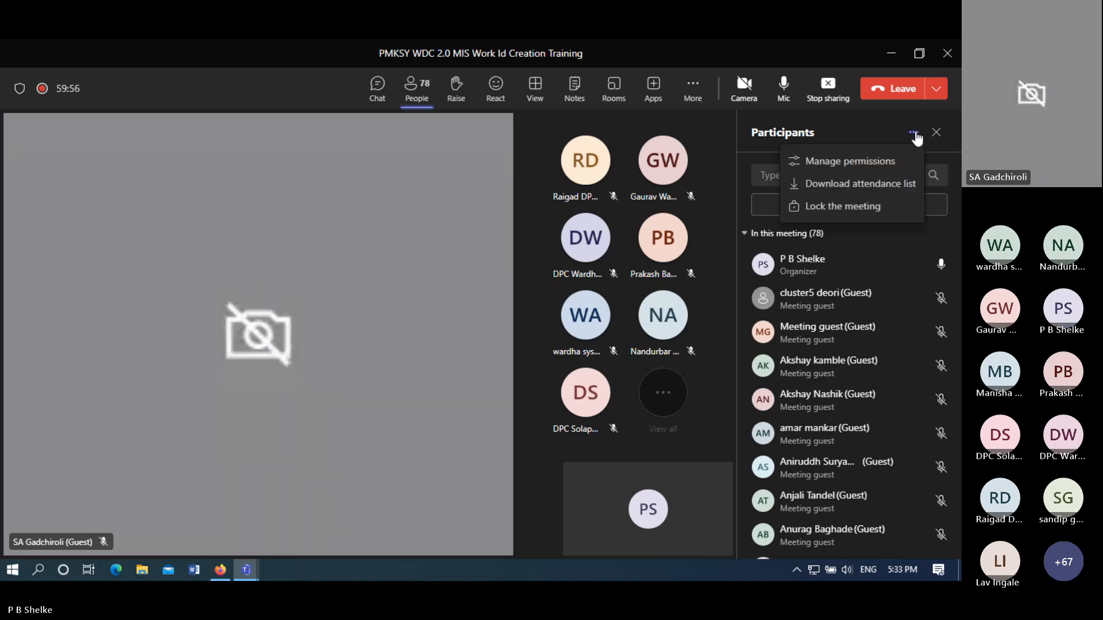
click(856, 184)
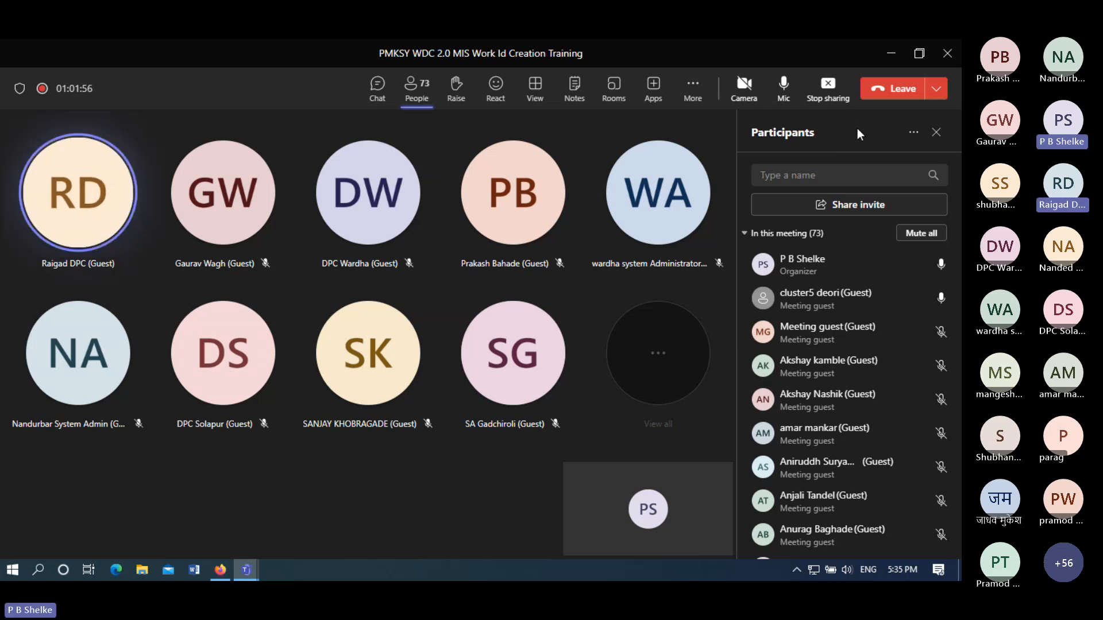
- End the training meeting for all attendees, confirming with End
click(934, 97)
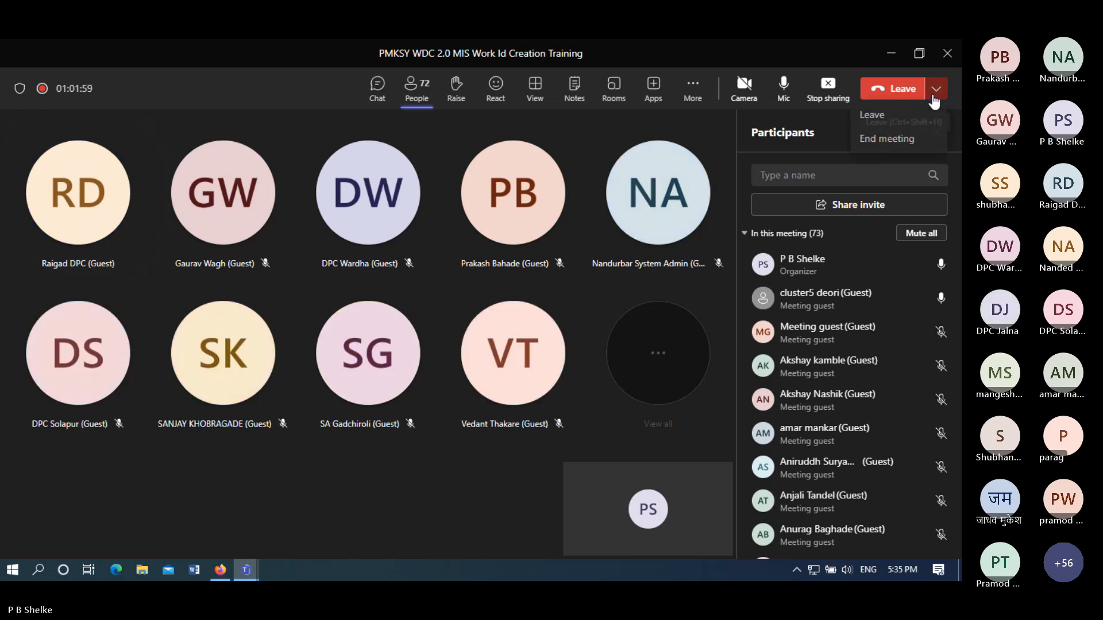
click(881, 140)
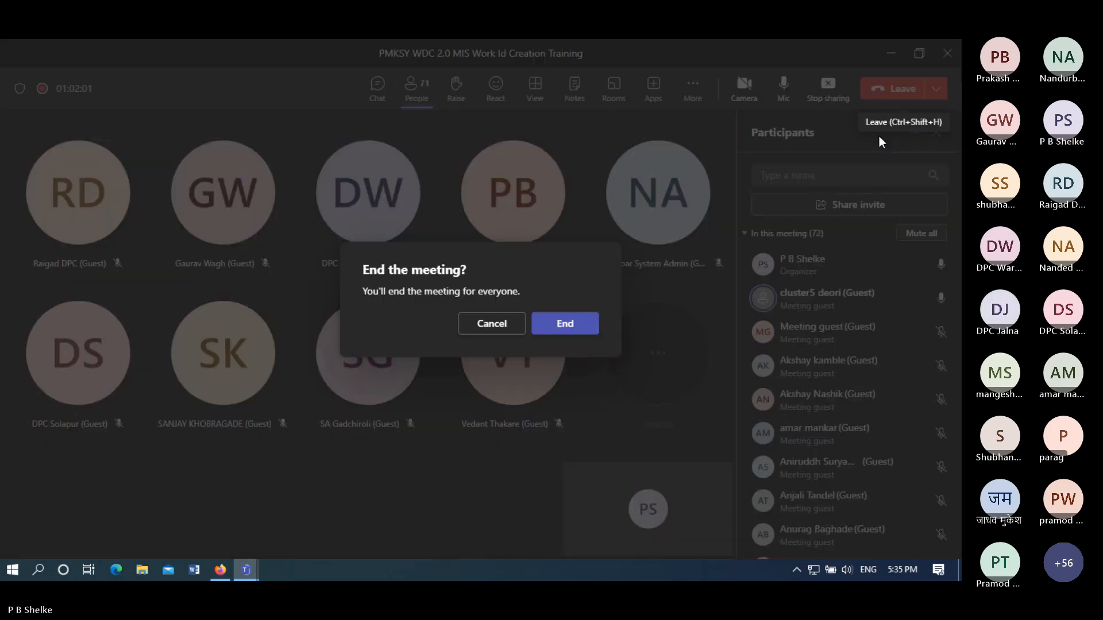
click(557, 325)
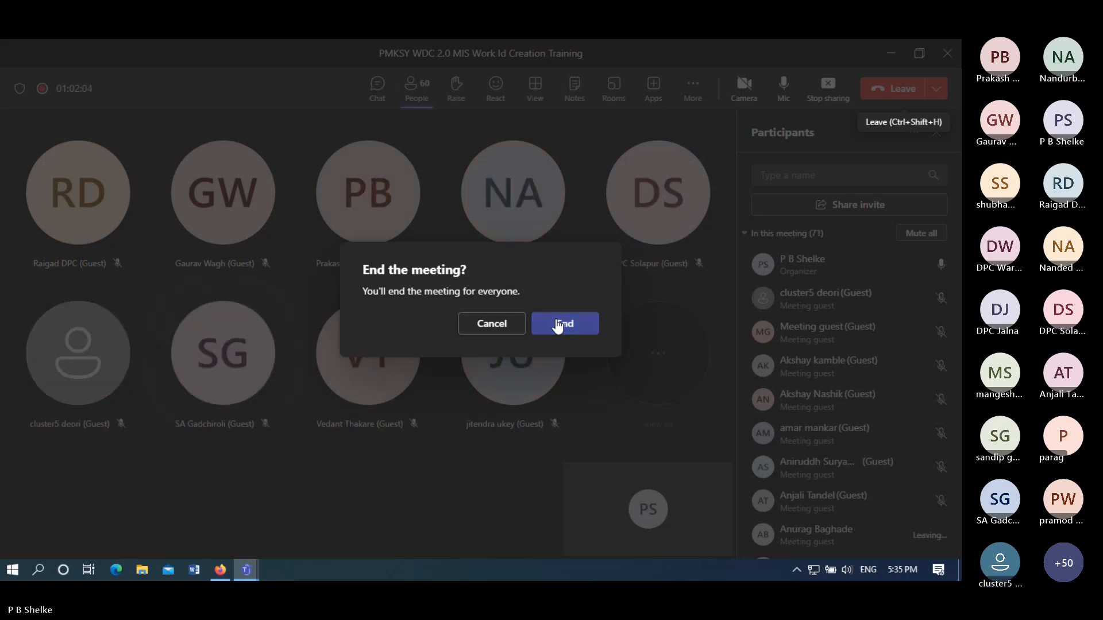